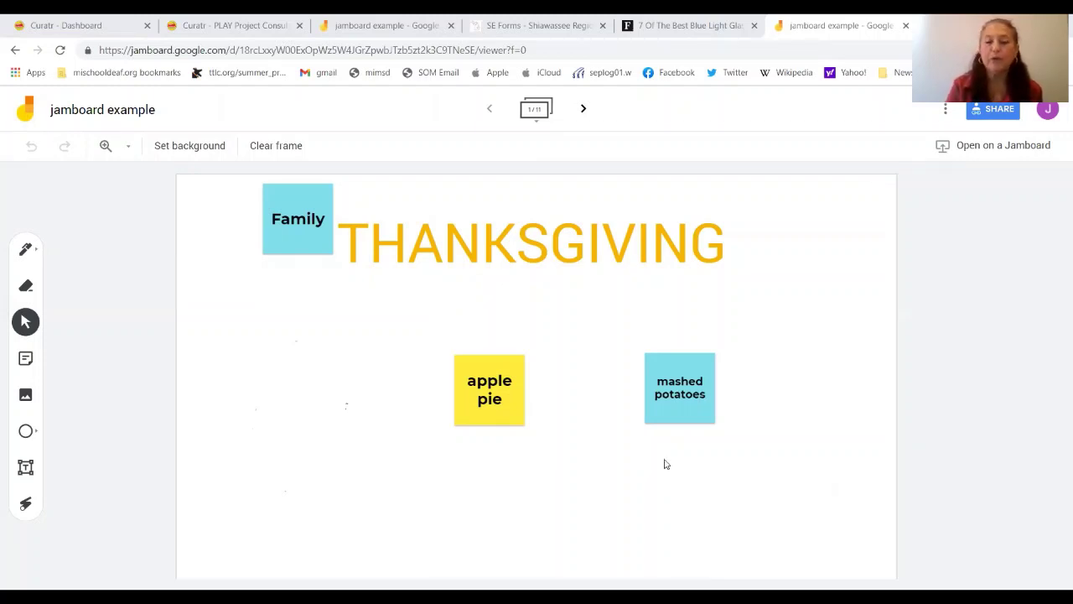
- Add a yellow sticky note reading 'pumpkins' to the frame
{"action": "left_click", "coordinate": [26, 360]}
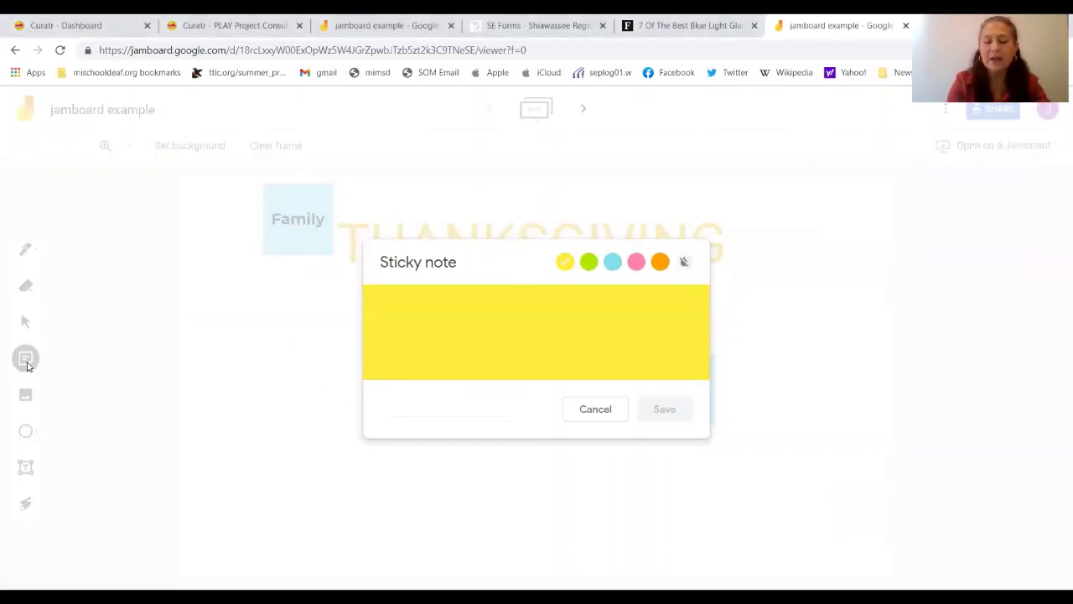
{"action": "left_click", "coordinate": [26, 365]}
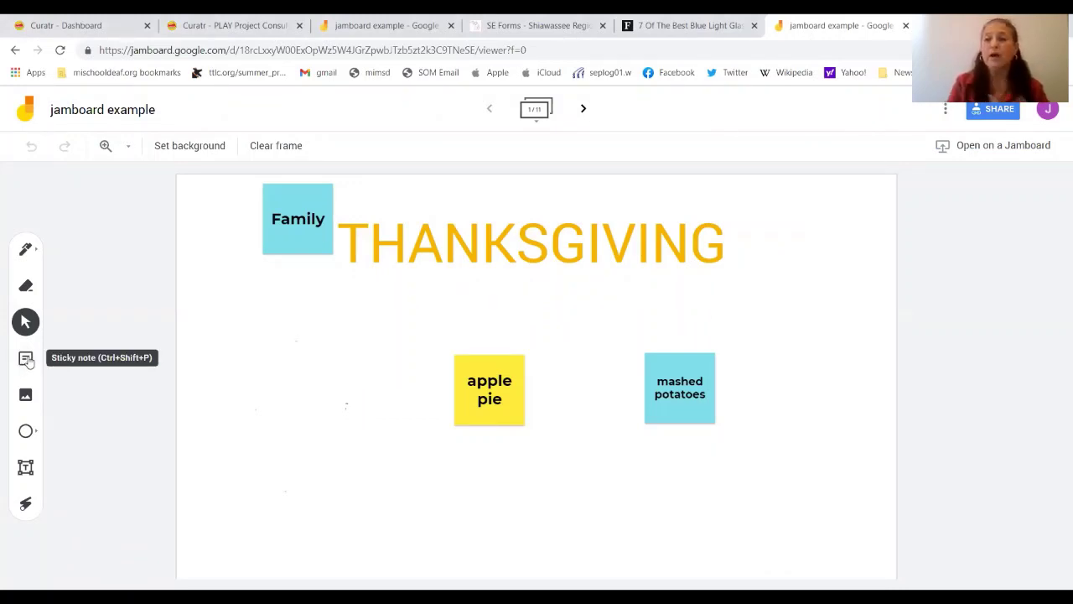
{"action": "left_click", "coordinate": [27, 359]}
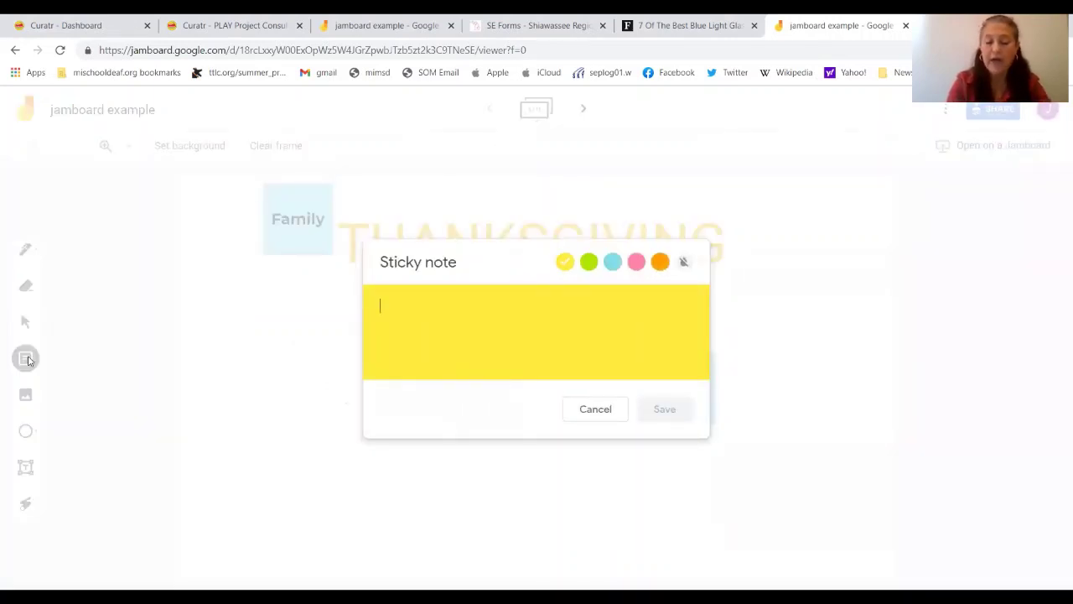
{"action": "type", "text": "pumpkins"}
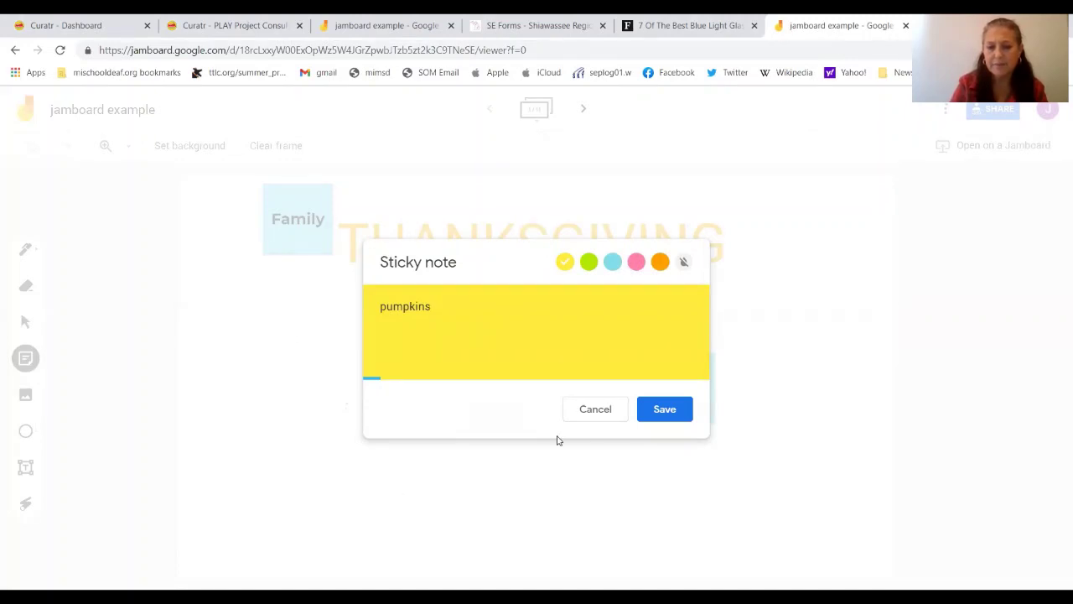
{"action": "left_click", "coordinate": [665, 415]}
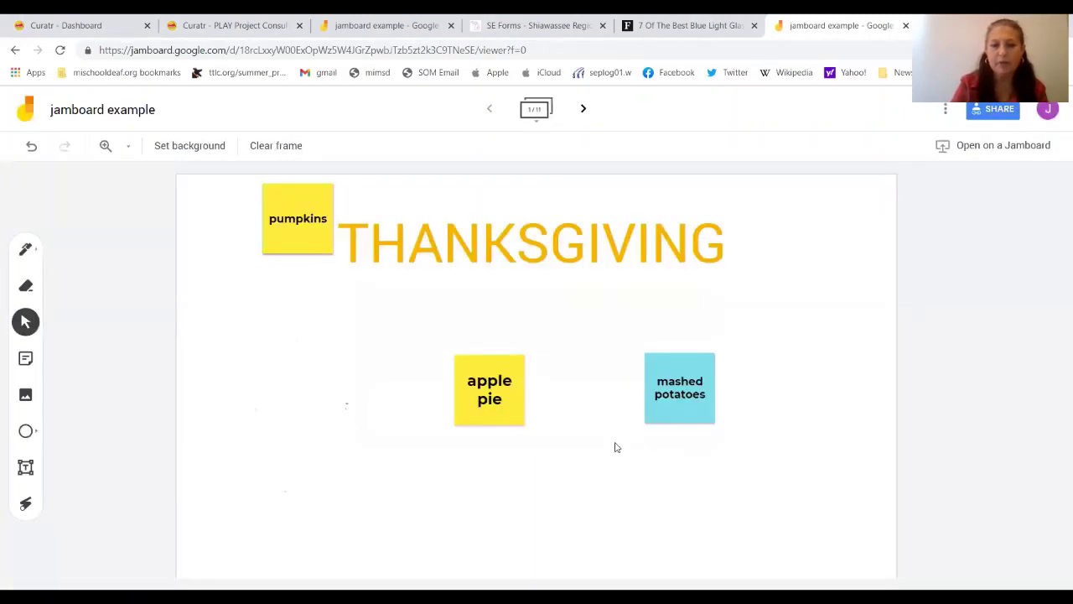
- Drag the pumpkins and Family notes lower, spreading them out below THANKSGIVING
{"action": "left_click_drag", "start_coordinate": [312, 227], "coordinate": [312, 440]}
{"action": "left_click_drag", "start_coordinate": [308, 226], "coordinate": [550, 503]}
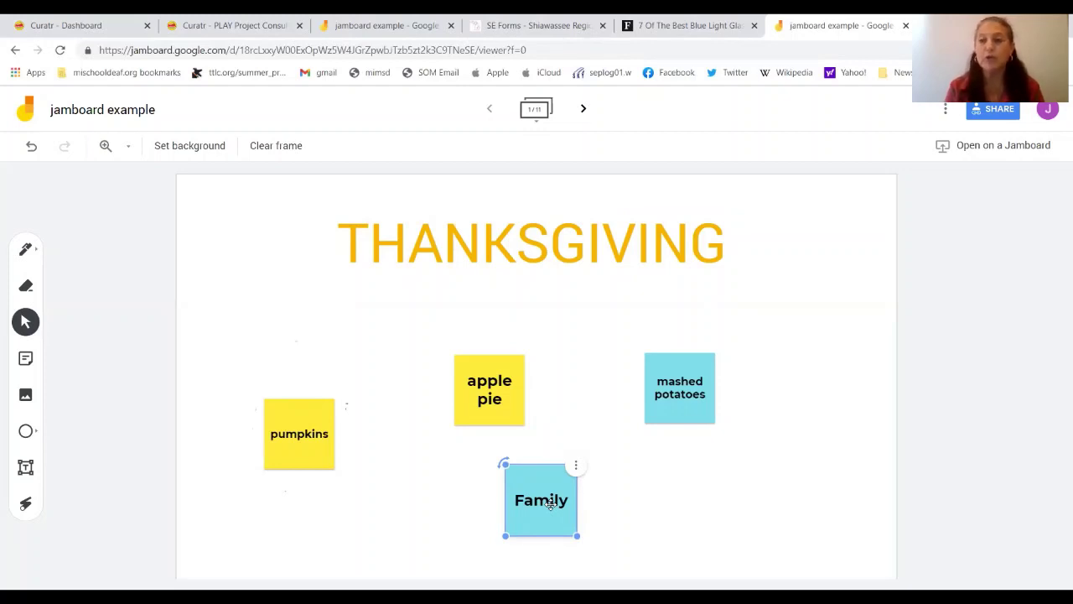
{"action": "left_click", "coordinate": [476, 293]}
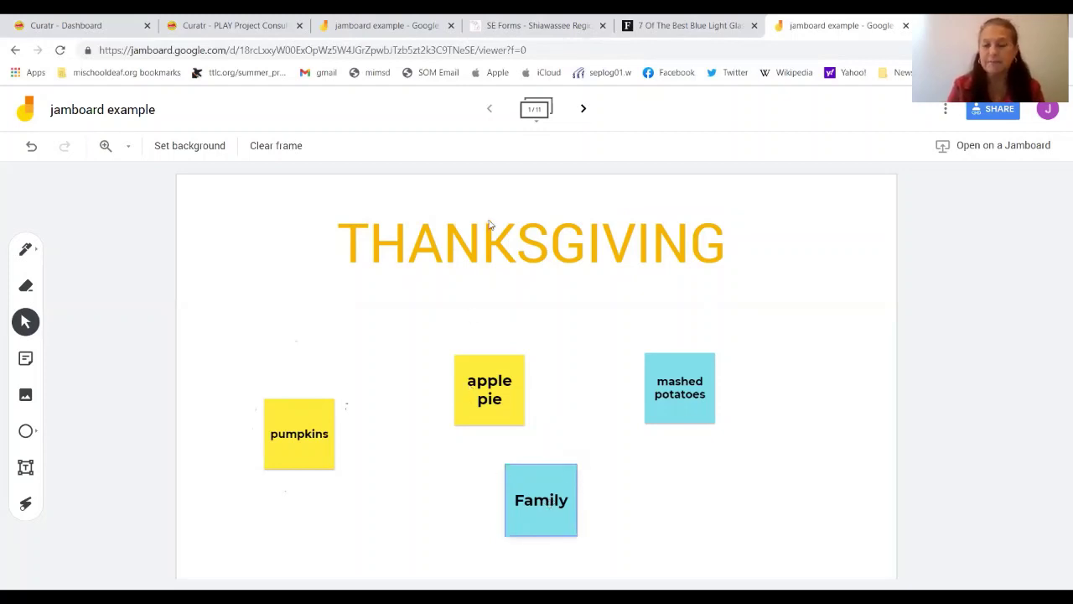
- Advance to the 'what is in my bag?' frame and show the pen types and colours
{"action": "left_click", "coordinate": [584, 109]}
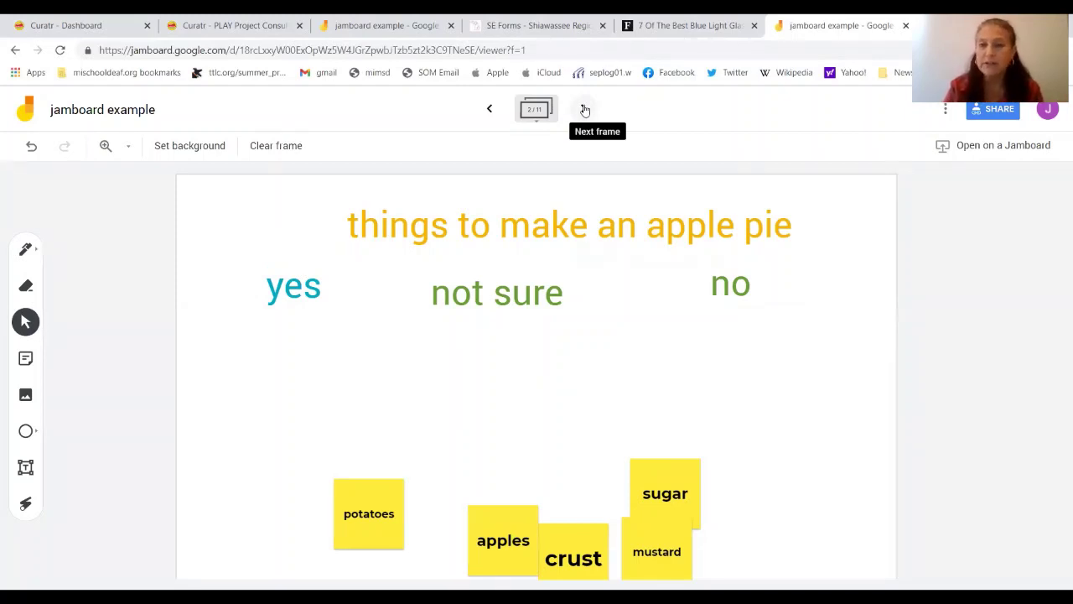
{"action": "left_click", "coordinate": [585, 110]}
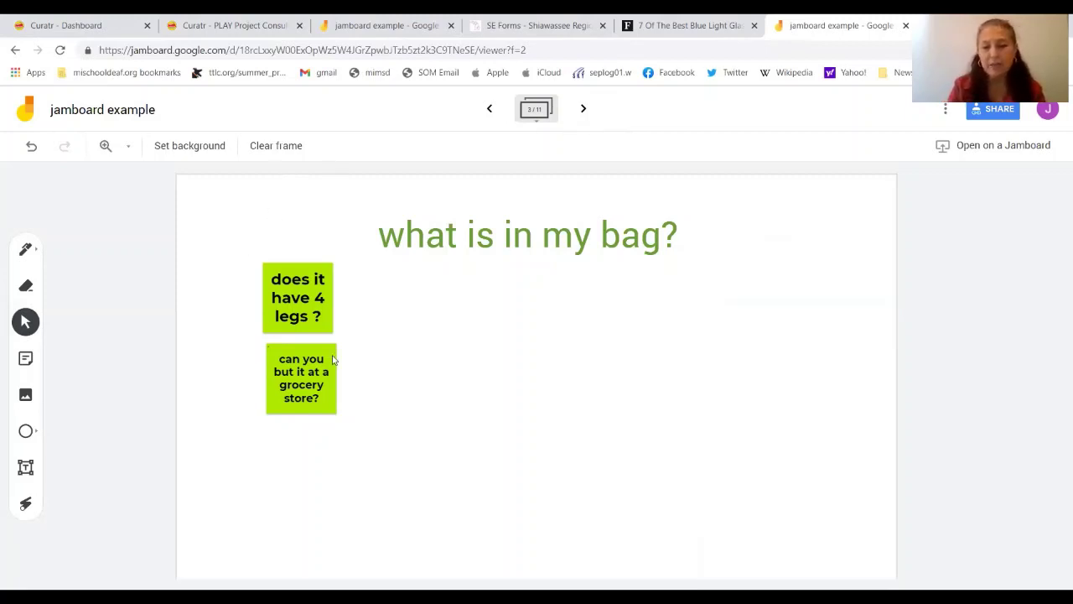
{"action": "left_click", "coordinate": [28, 250]}
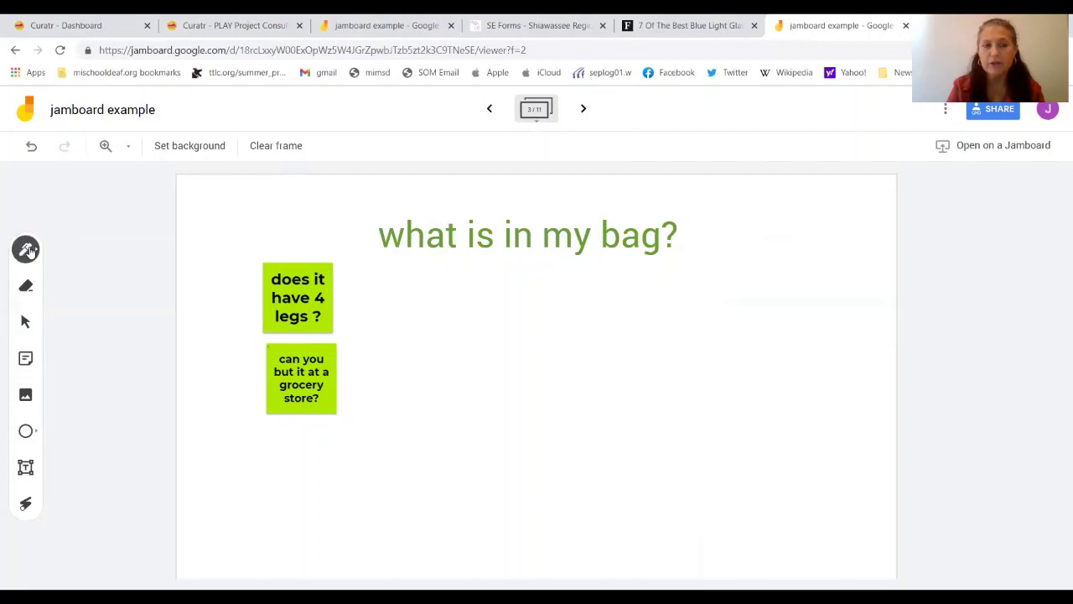
{"action": "left_click", "coordinate": [28, 250]}
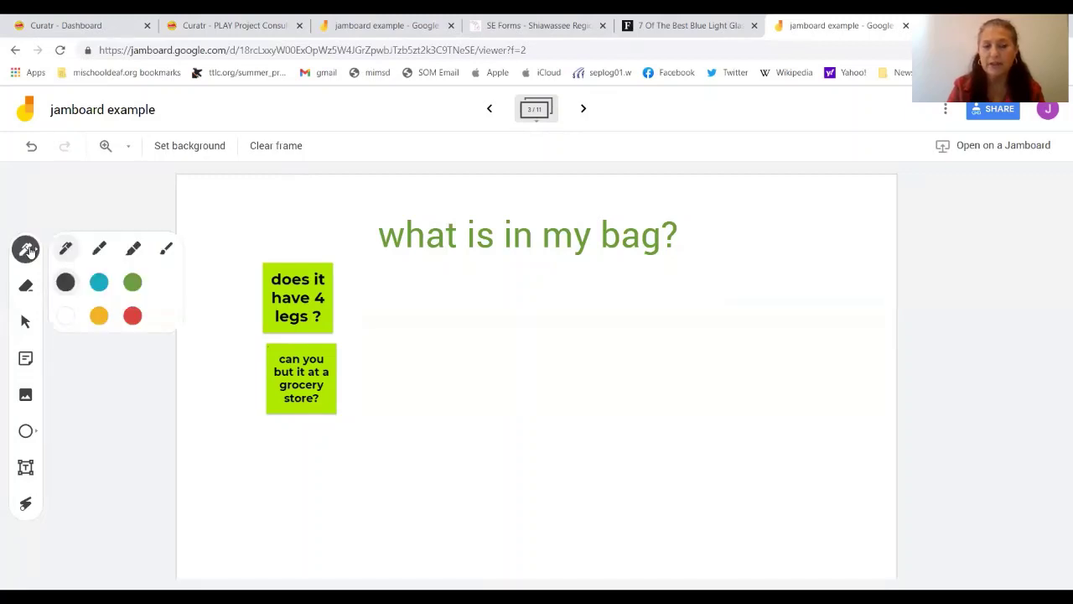
- Page forward past the meal categories, tic tac toe and hangman frames to frame 8 of 11
{"action": "left_click", "coordinate": [584, 112]}
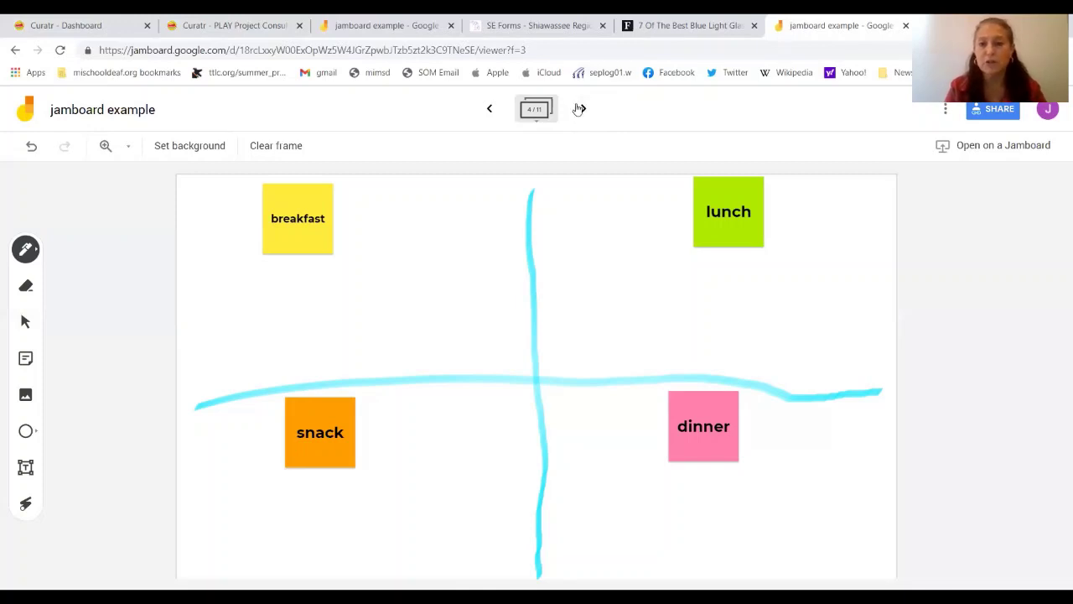
{"action": "left_click", "coordinate": [584, 112]}
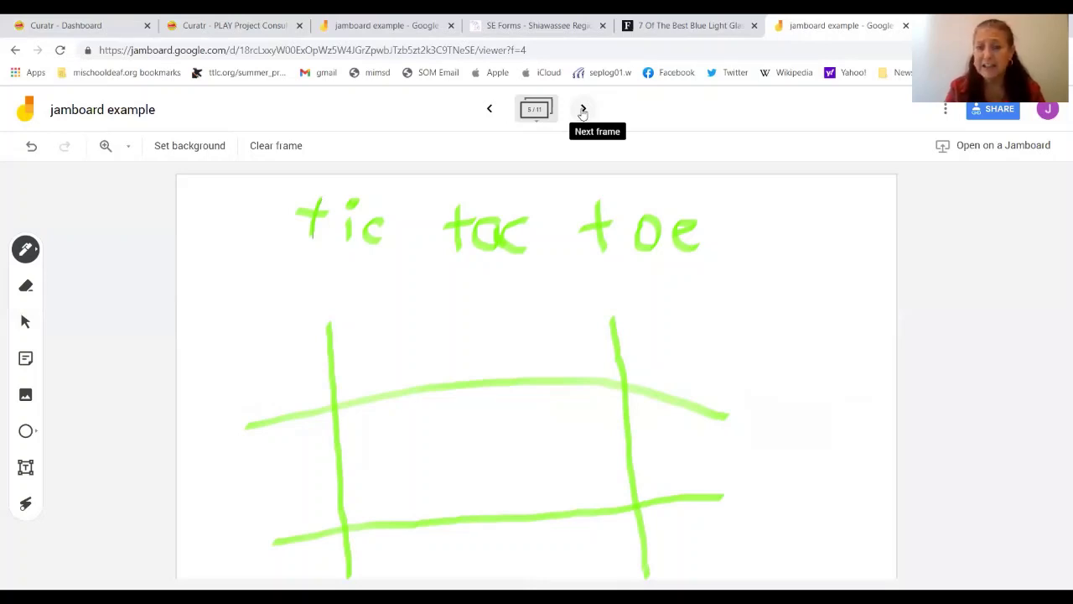
{"action": "left_click", "coordinate": [584, 112]}
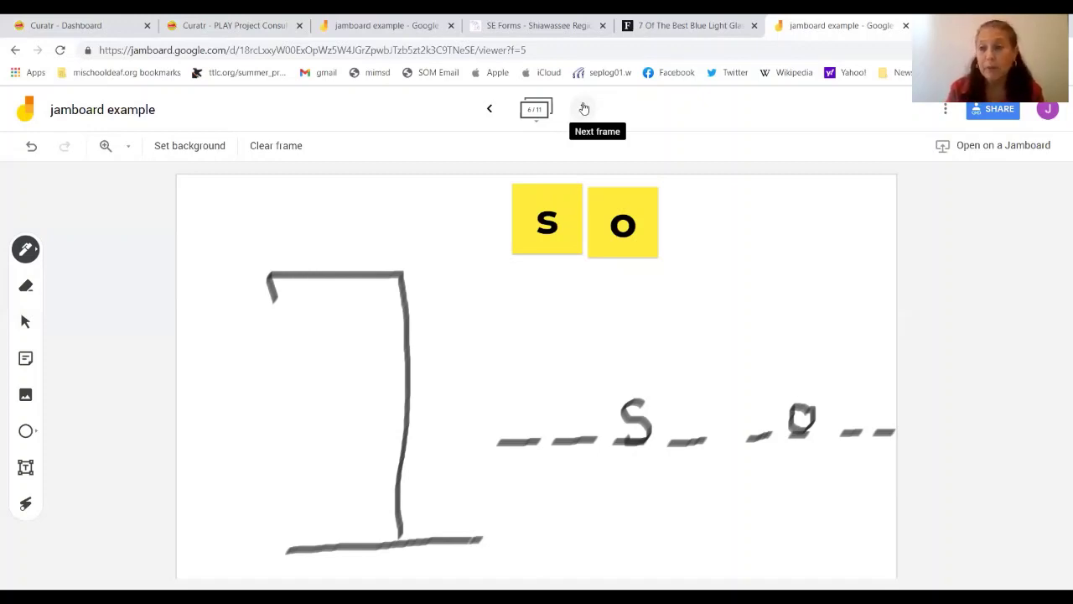
{"action": "left_click", "coordinate": [584, 108]}
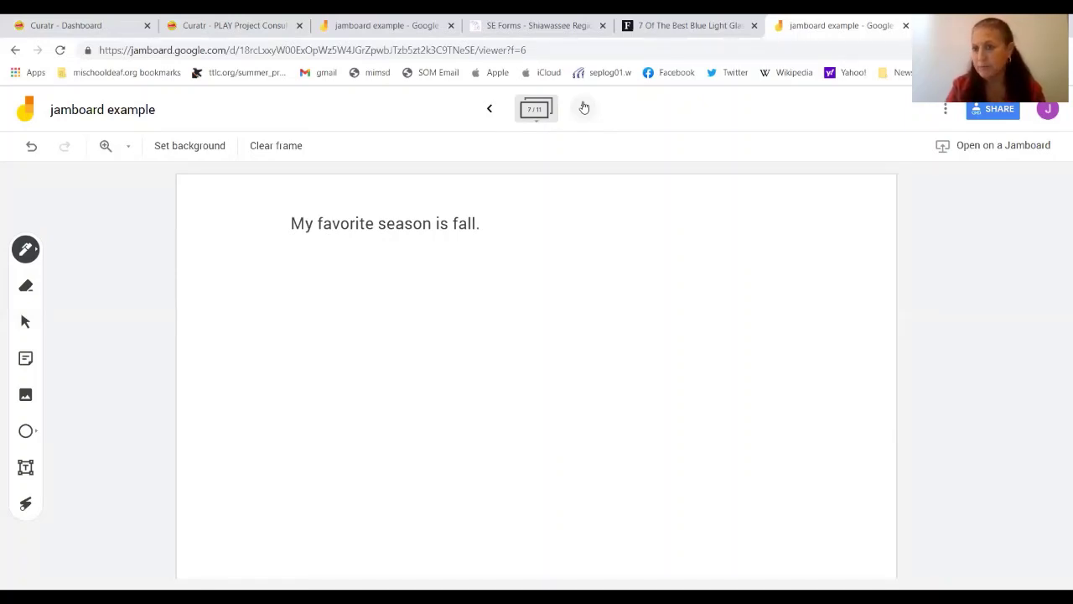
{"action": "left_click", "coordinate": [584, 107]}
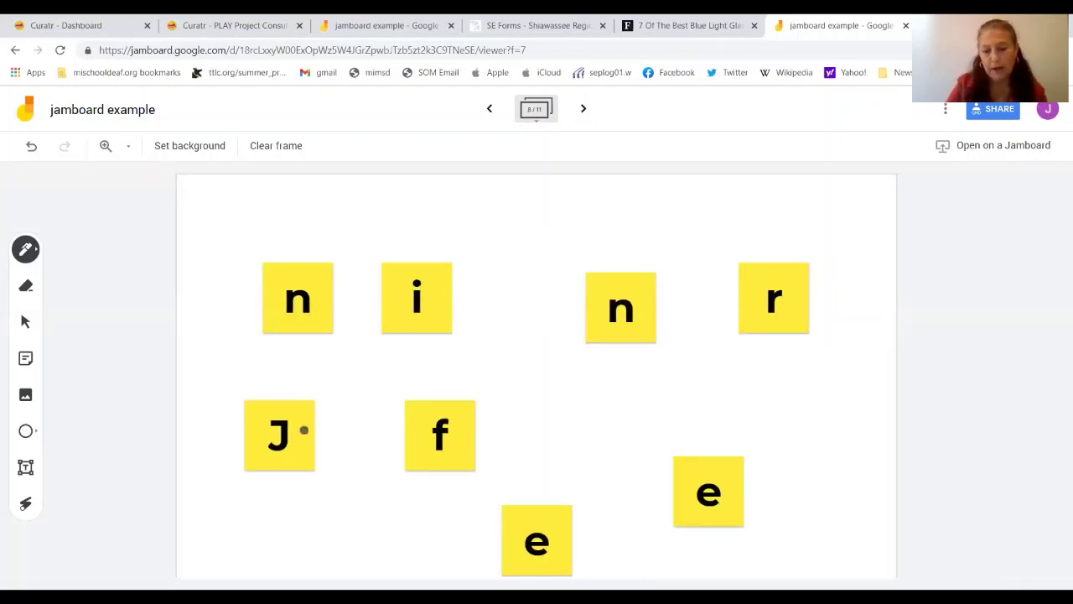
- Drag the J, e and both n letter notes into a row spelling 'Jenn'
{"action": "mouse_move", "coordinate": [297, 434]}
{"action": "left_mouse_down"}
{"action": "mouse_move", "coordinate": [254, 391]}
{"action": "mouse_move", "coordinate": [240, 328]}
{"action": "left_mouse_up"}
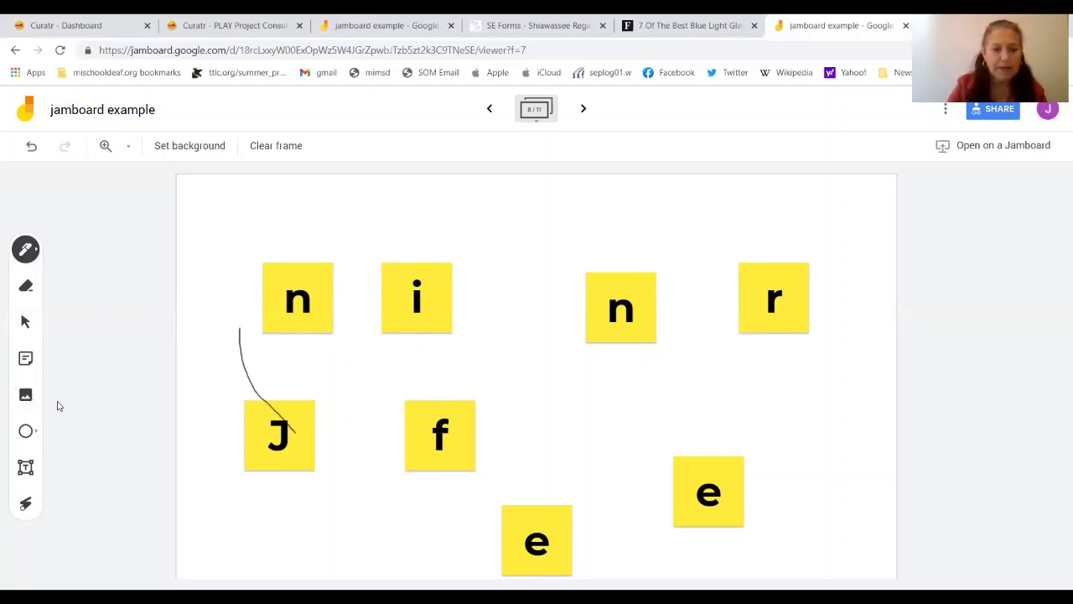
{"action": "left_click", "coordinate": [26, 361]}
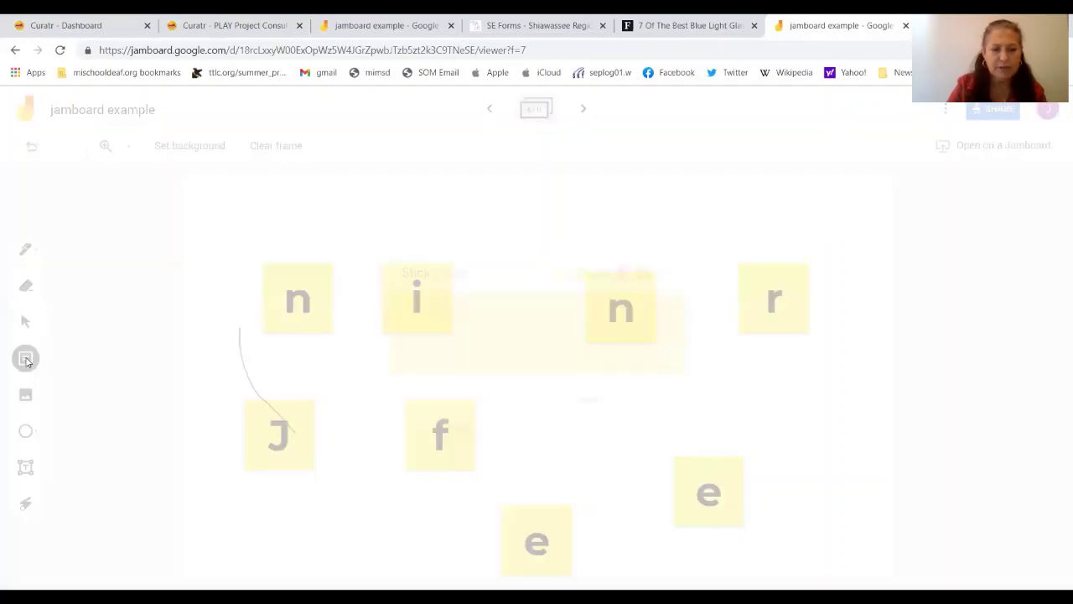
{"action": "left_click", "coordinate": [597, 410]}
{"action": "left_click_drag", "start_coordinate": [301, 436], "coordinate": [247, 279]}
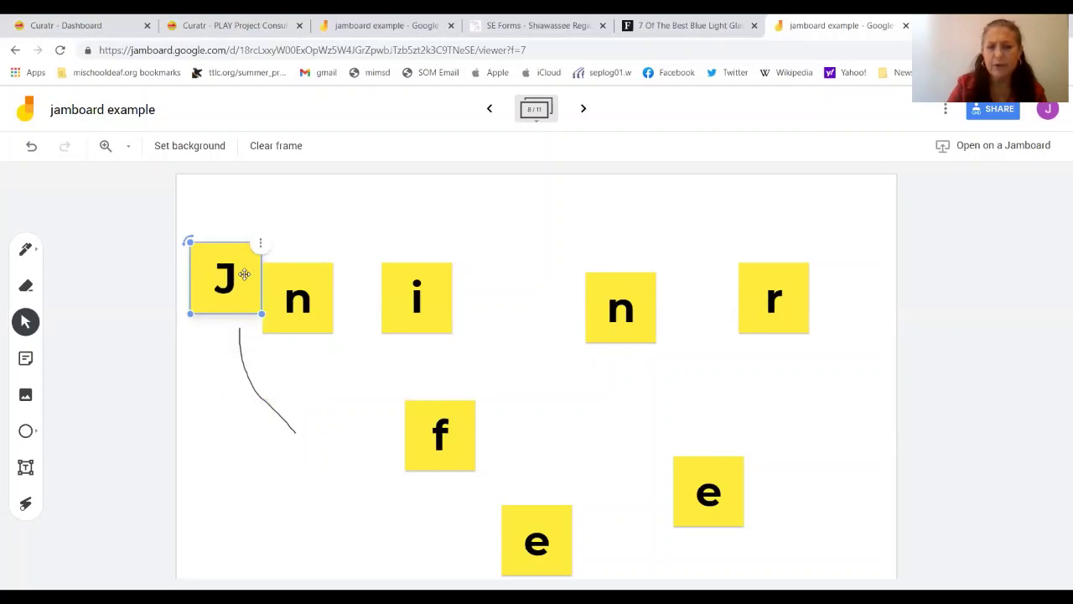
{"action": "left_click_drag", "start_coordinate": [300, 319], "coordinate": [313, 513]}
{"action": "left_click_drag", "start_coordinate": [529, 554], "coordinate": [282, 289]}
{"action": "left_click_drag", "start_coordinate": [632, 321], "coordinate": [546, 439]}
{"action": "left_click_drag", "start_coordinate": [330, 493], "coordinate": [450, 278]}
{"action": "left_click", "coordinate": [13, 405]}
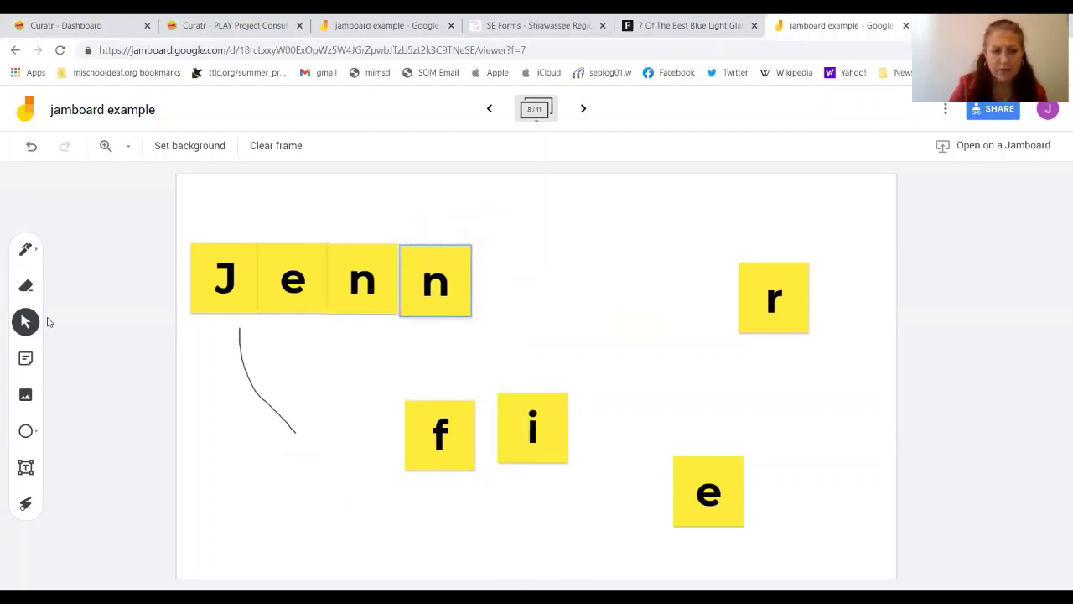
- Erase the curved pen line, then line up the i, f, e and r notes to finish 'Jennifer'
{"action": "left_click", "coordinate": [27, 288]}
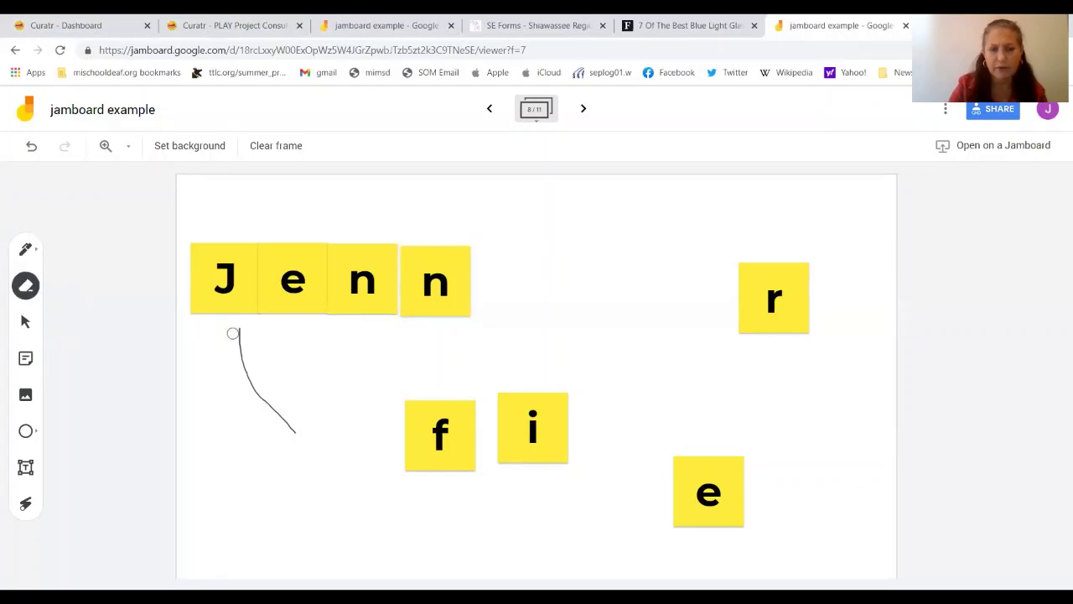
{"action": "mouse_move", "coordinate": [248, 328]}
{"action": "left_mouse_down"}
{"action": "mouse_move", "coordinate": [237, 328]}
{"action": "mouse_move", "coordinate": [247, 381]}
{"action": "mouse_move", "coordinate": [302, 445]}
{"action": "left_mouse_up"}
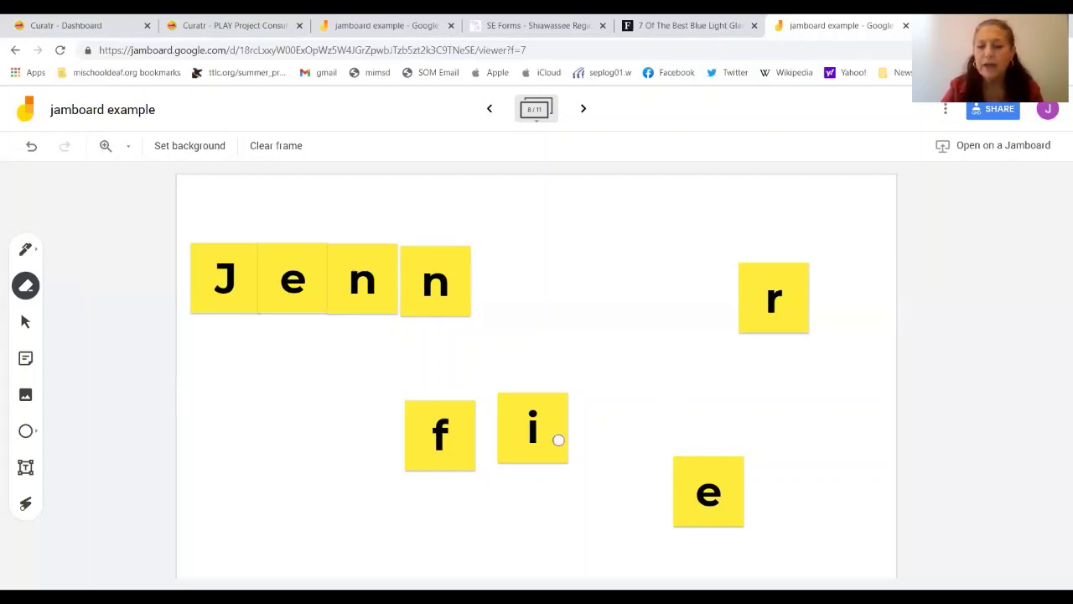
{"action": "left_click", "coordinate": [25, 362]}
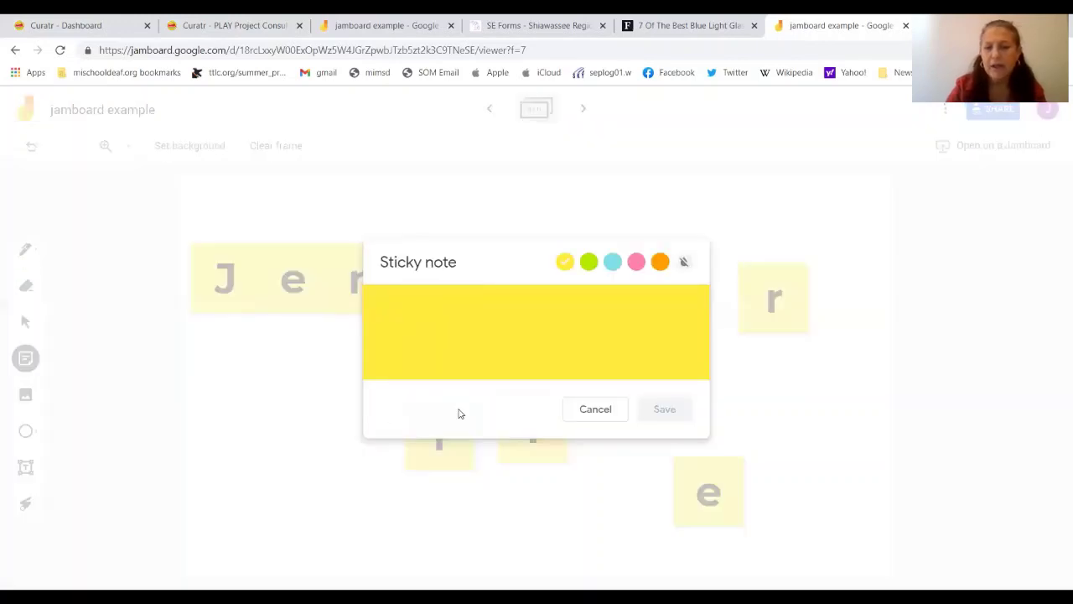
{"action": "left_click", "coordinate": [594, 413]}
{"action": "left_click_drag", "start_coordinate": [531, 423], "coordinate": [508, 281]}
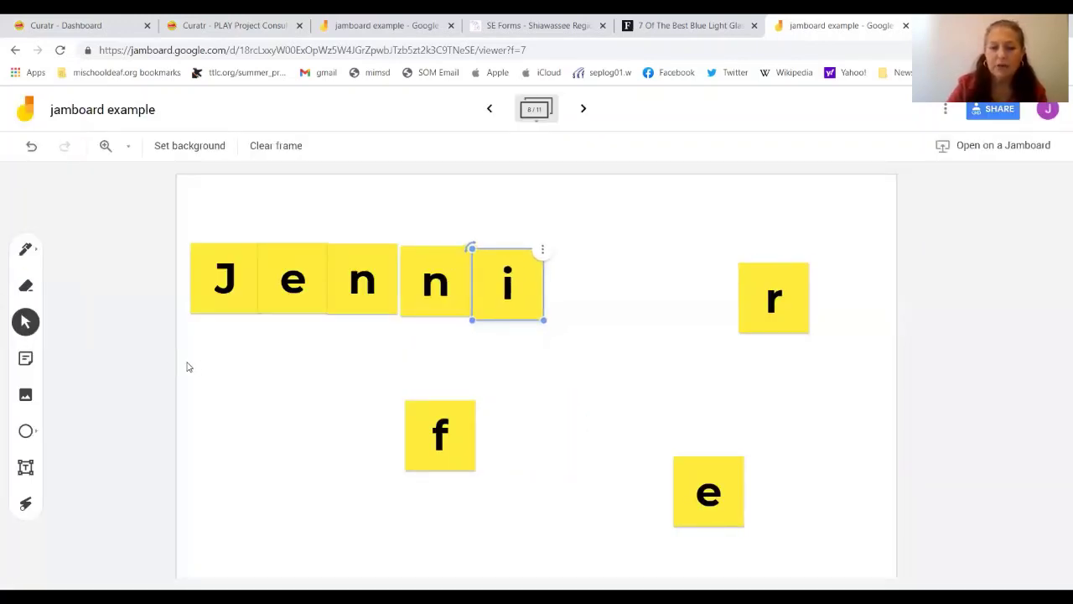
{"action": "left_click", "coordinate": [232, 361]}
{"action": "left_click_drag", "start_coordinate": [454, 421], "coordinate": [593, 268]}
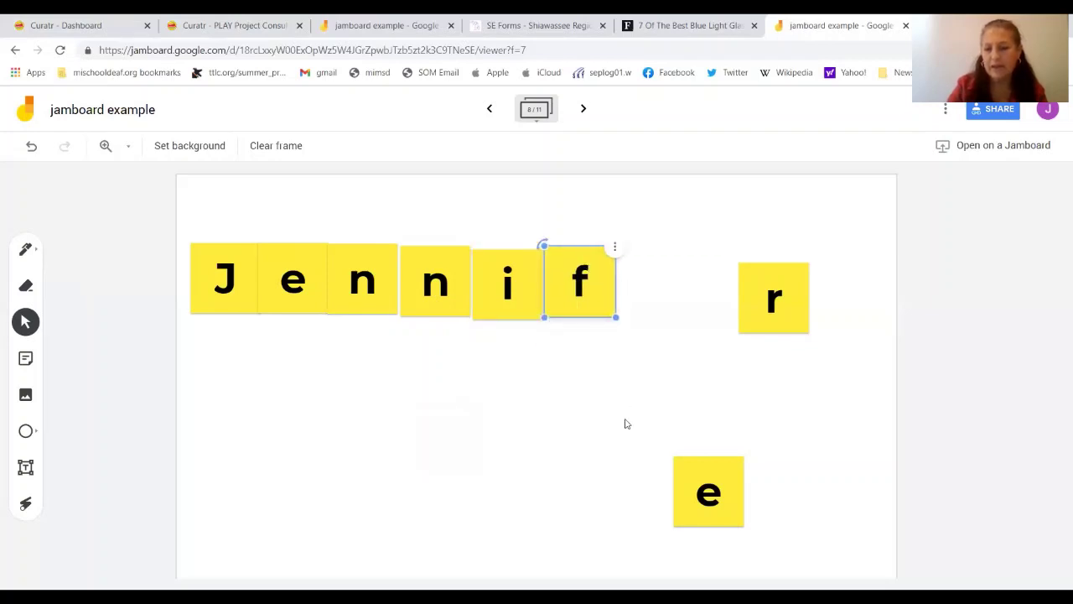
{"action": "left_click_drag", "start_coordinate": [713, 475], "coordinate": [675, 268]}
{"action": "left_click_drag", "start_coordinate": [785, 304], "coordinate": [736, 283]}
{"action": "left_click", "coordinate": [35, 370]}
- Choose the highlighter pen type in green
{"action": "left_click", "coordinate": [26, 249]}
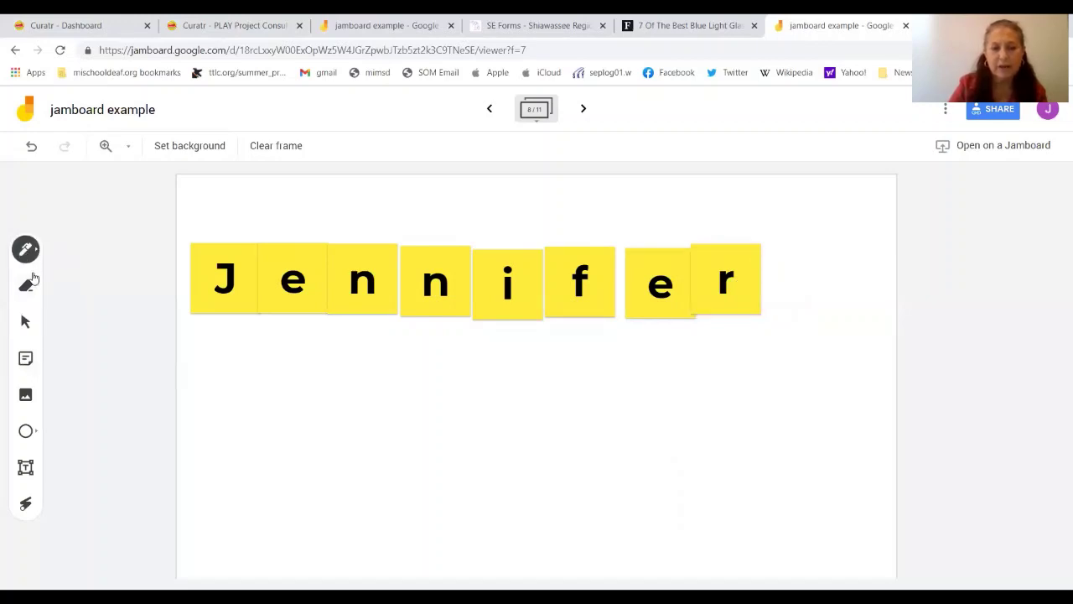
{"action": "left_click", "coordinate": [25, 249]}
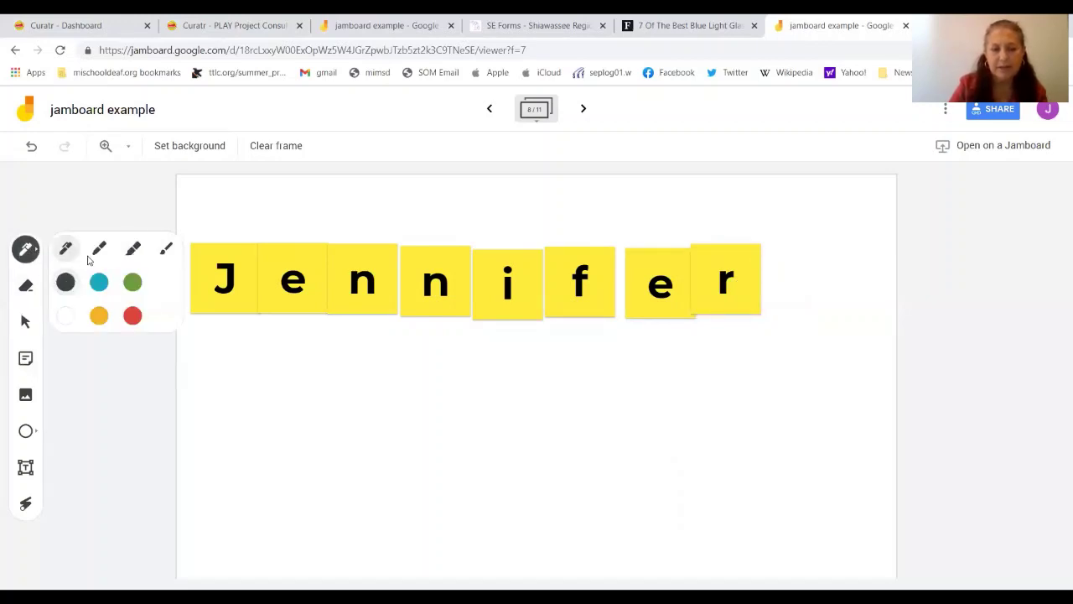
{"action": "left_click", "coordinate": [132, 251]}
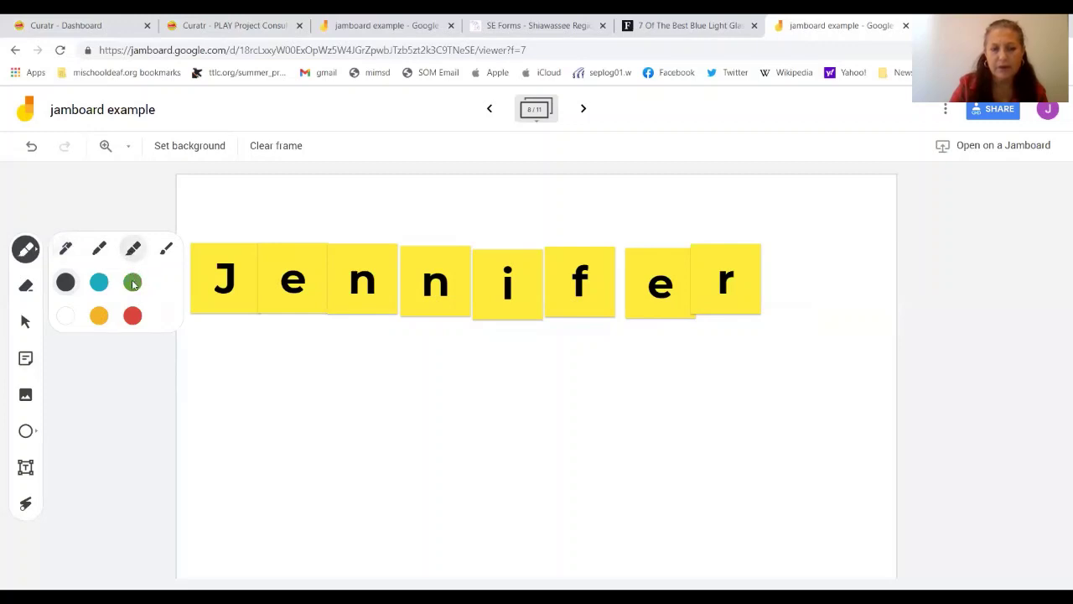
{"action": "left_click", "coordinate": [132, 283]}
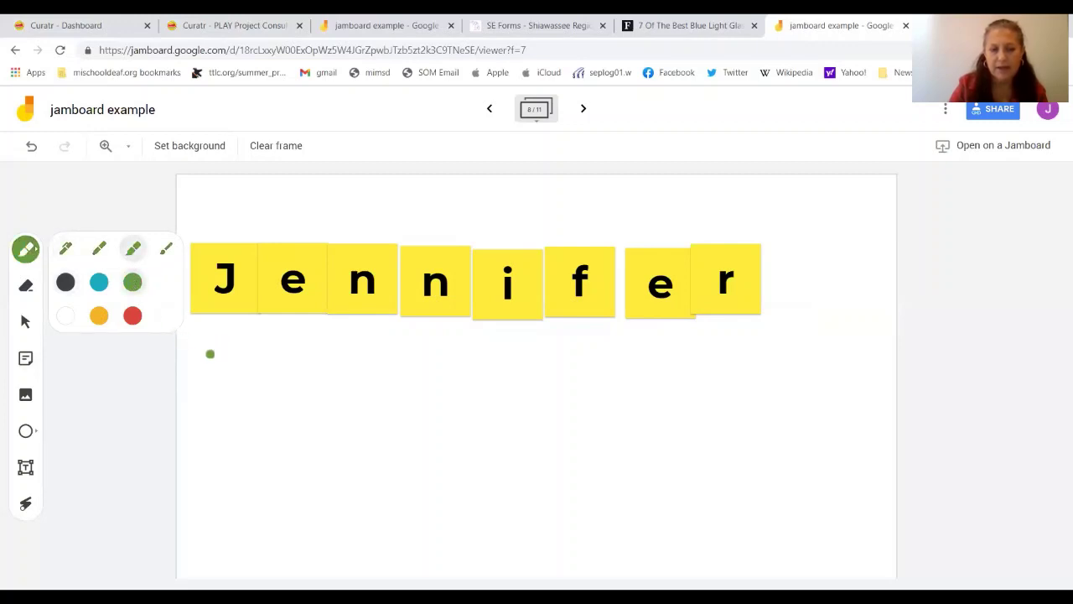
- Handwrite green J, e, n, a dotted i and f below the letter notes
{"action": "mouse_move", "coordinate": [209, 353]}
{"action": "left_mouse_down"}
{"action": "mouse_move", "coordinate": [266, 357]}
{"action": "mouse_move", "coordinate": [210, 431]}
{"action": "mouse_move", "coordinate": [209, 417]}
{"action": "left_mouse_up"}
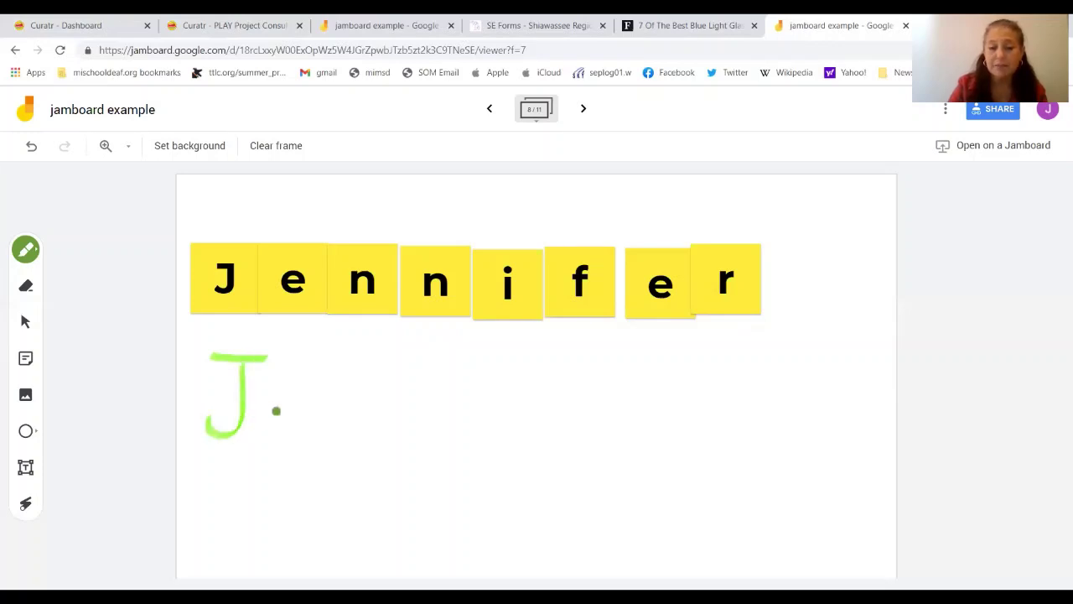
{"action": "mouse_move", "coordinate": [276, 411]}
{"action": "left_mouse_down"}
{"action": "mouse_move", "coordinate": [301, 409]}
{"action": "mouse_move", "coordinate": [278, 405]}
{"action": "mouse_move", "coordinate": [283, 427]}
{"action": "mouse_move", "coordinate": [340, 443]}
{"action": "mouse_move", "coordinate": [359, 397]}
{"action": "mouse_move", "coordinate": [373, 441]}
{"action": "left_mouse_up"}
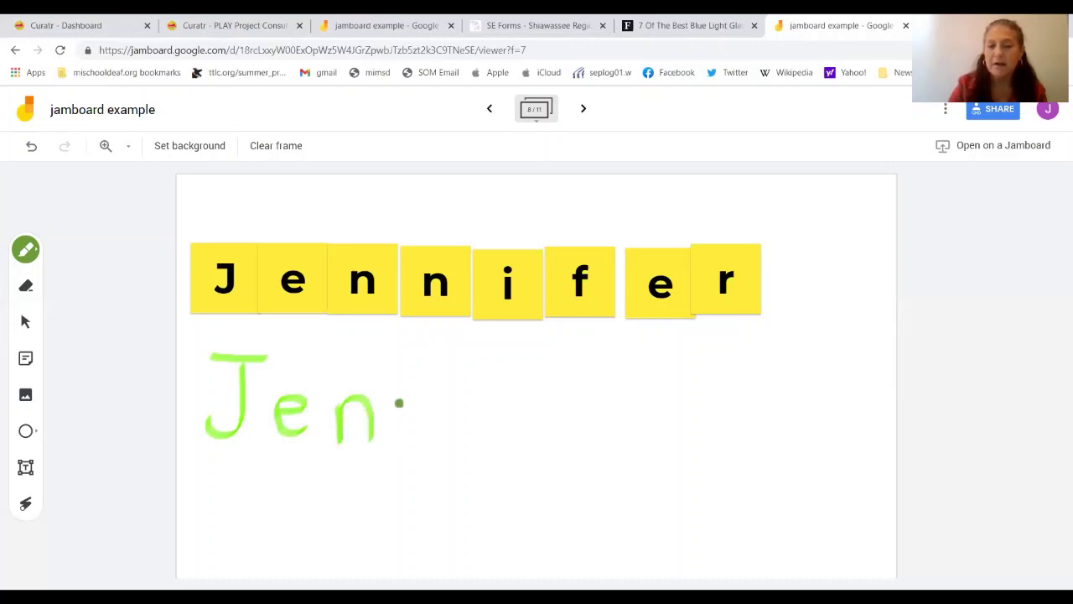
{"action": "mouse_move", "coordinate": [407, 402]}
{"action": "left_mouse_down"}
{"action": "mouse_move", "coordinate": [400, 437]}
{"action": "mouse_move", "coordinate": [431, 424]}
{"action": "mouse_move", "coordinate": [434, 437]}
{"action": "left_mouse_up"}
{"action": "left_click_drag", "start_coordinate": [460, 401], "coordinate": [461, 436]}
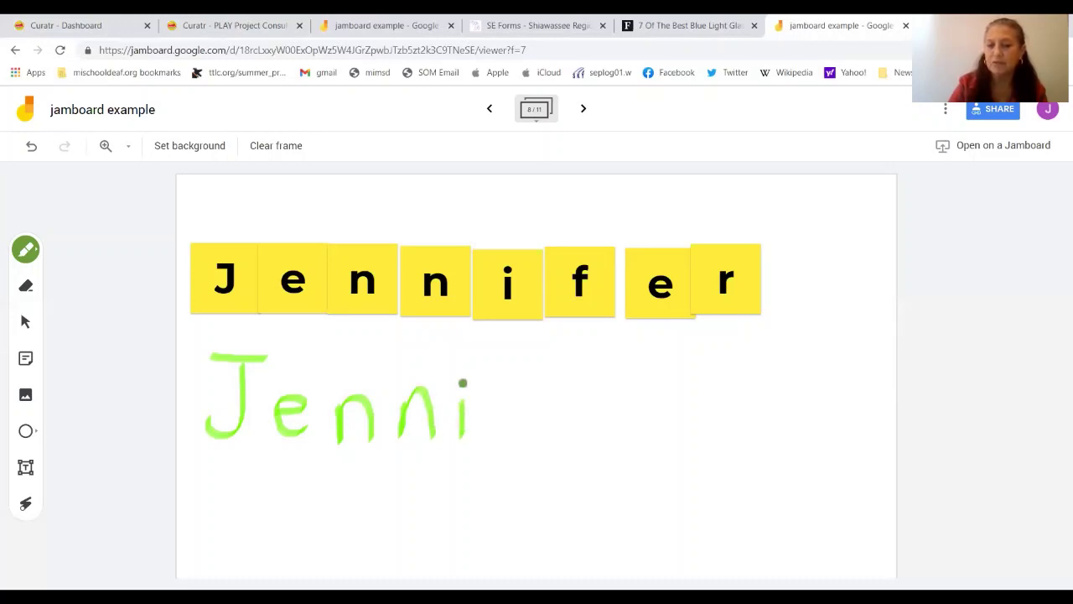
{"action": "left_click_drag", "start_coordinate": [462, 384], "coordinate": [465, 376]}
{"action": "left_click", "coordinate": [531, 367]}
{"action": "mouse_move", "coordinate": [532, 367]}
{"action": "left_mouse_down"}
{"action": "mouse_move", "coordinate": [503, 438]}
{"action": "mouse_move", "coordinate": [513, 410]}
{"action": "left_mouse_up"}
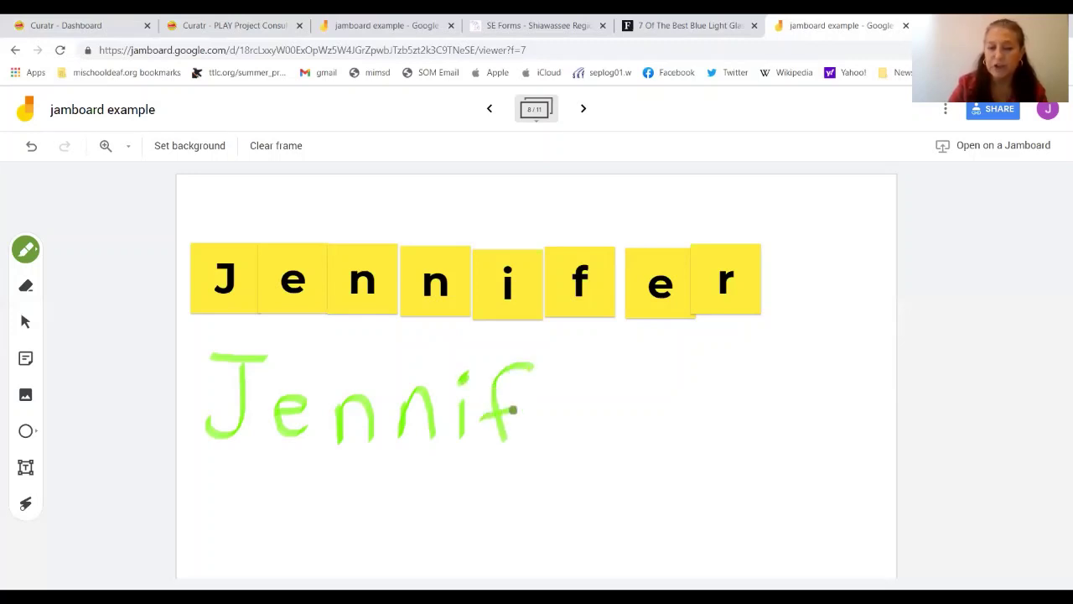
- On the animal photos frame, add a 'dog' sticky note and place it below the dog photo
{"action": "left_click", "coordinate": [585, 111]}
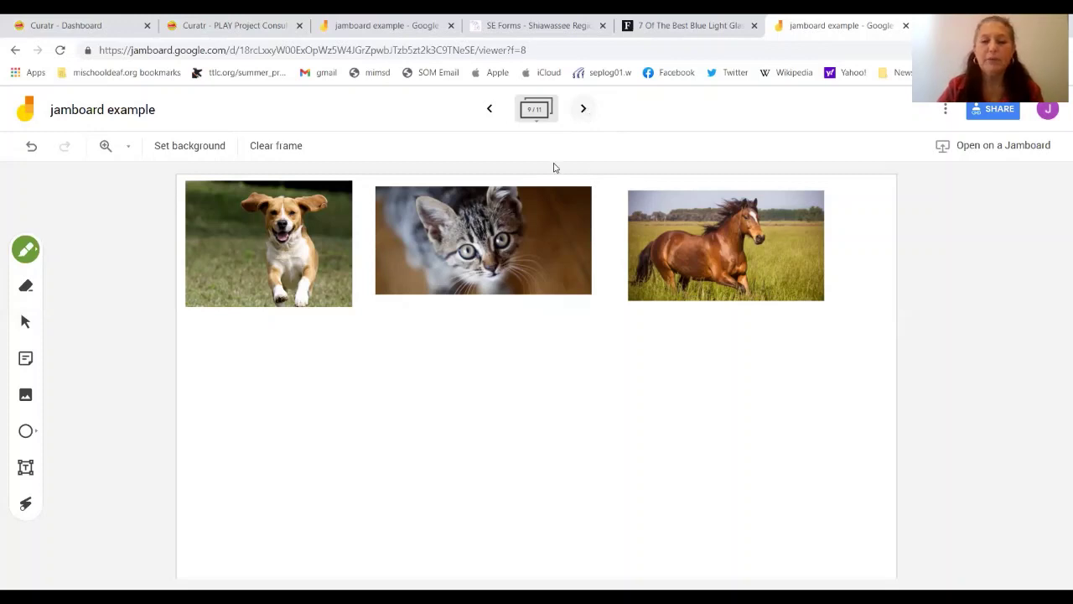
{"action": "left_click", "coordinate": [25, 361]}
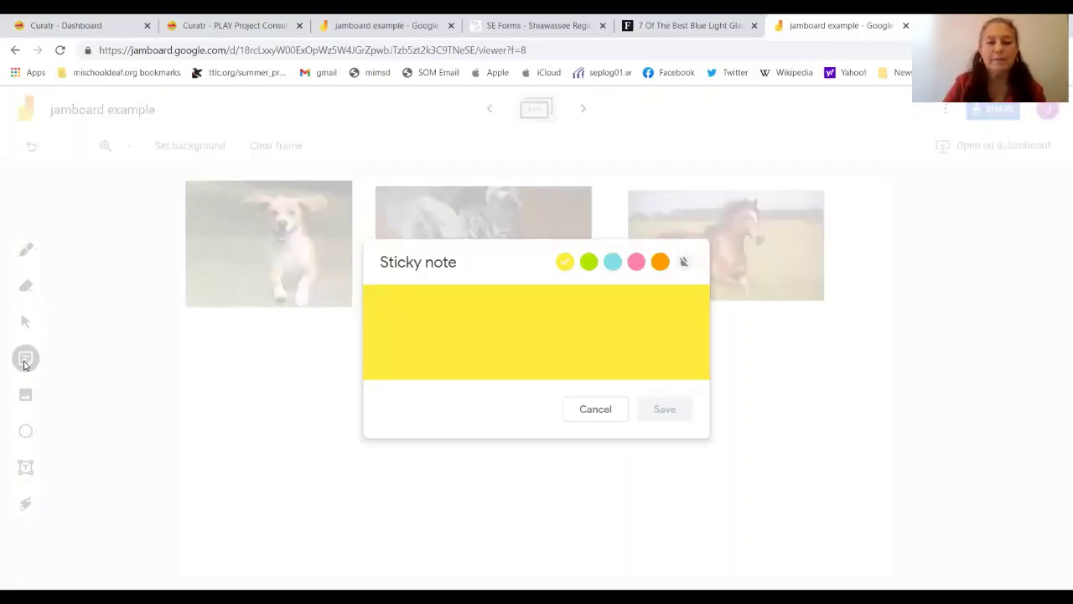
{"action": "type", "text": "do"}
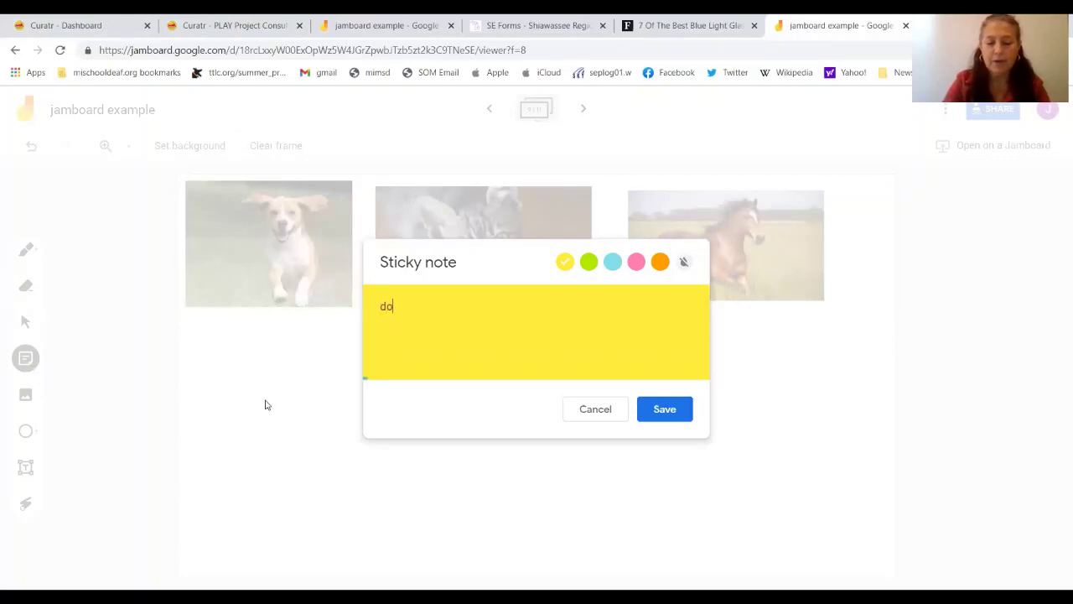
{"action": "type", "text": "g"}
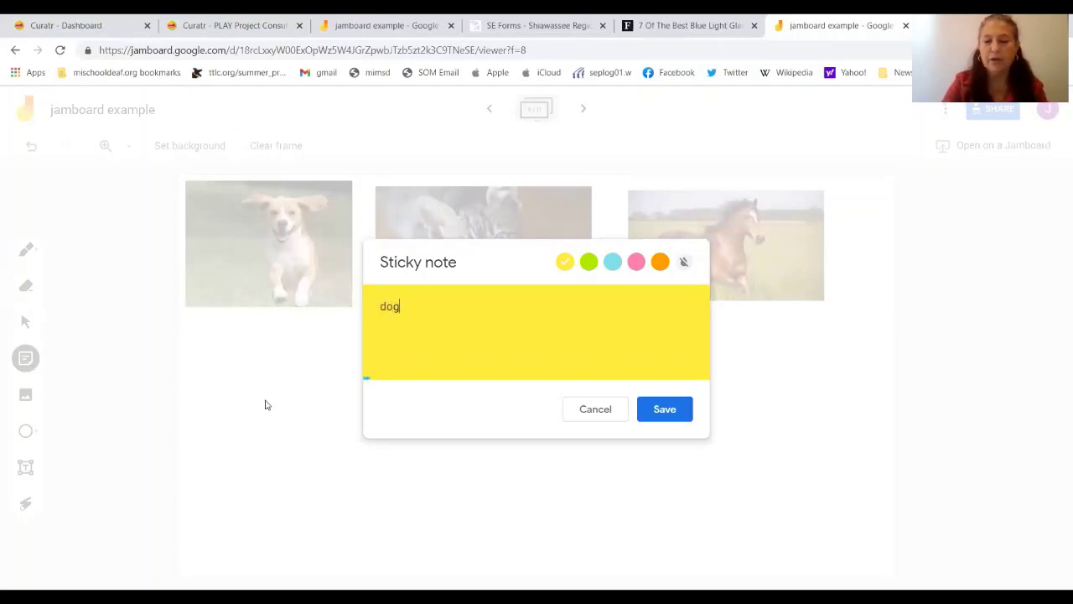
{"action": "left_click", "coordinate": [665, 409]}
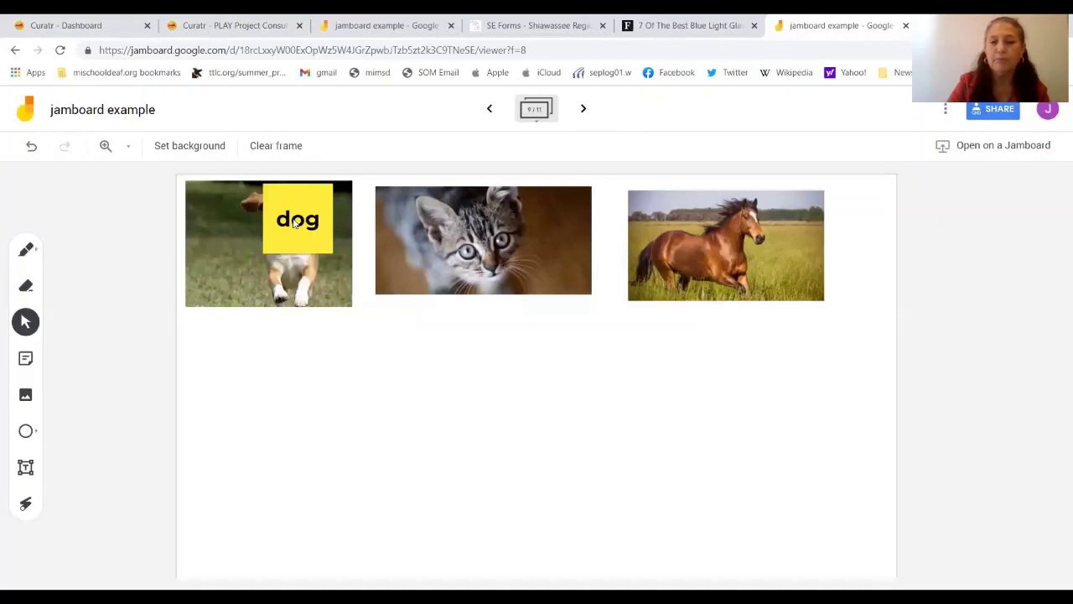
{"action": "left_click_drag", "start_coordinate": [295, 219], "coordinate": [524, 453]}
{"action": "left_click_drag", "start_coordinate": [174, 517], "coordinate": [264, 361]}
{"action": "left_click", "coordinate": [266, 416]}
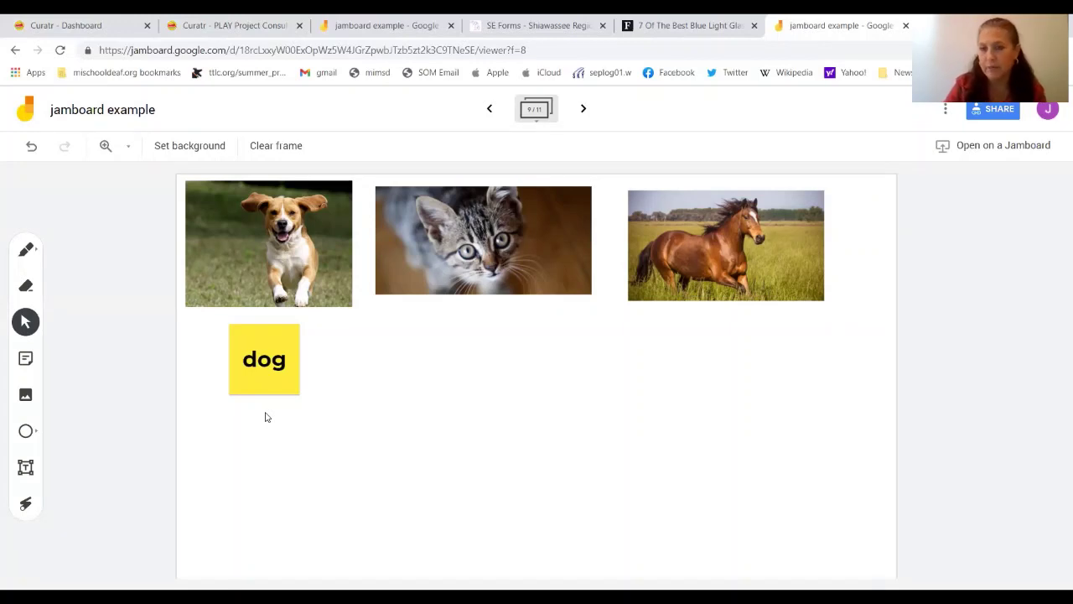
- Advance past the ball, chew tools and swing frame to frame 11 of 11
{"action": "left_click", "coordinate": [584, 111]}
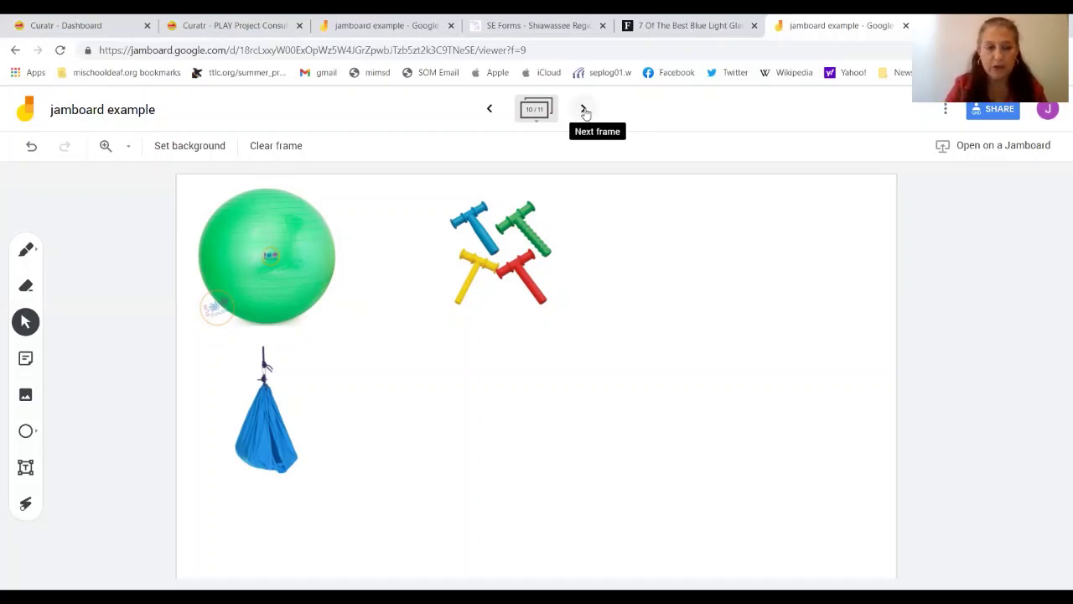
{"action": "left_click", "coordinate": [584, 110]}
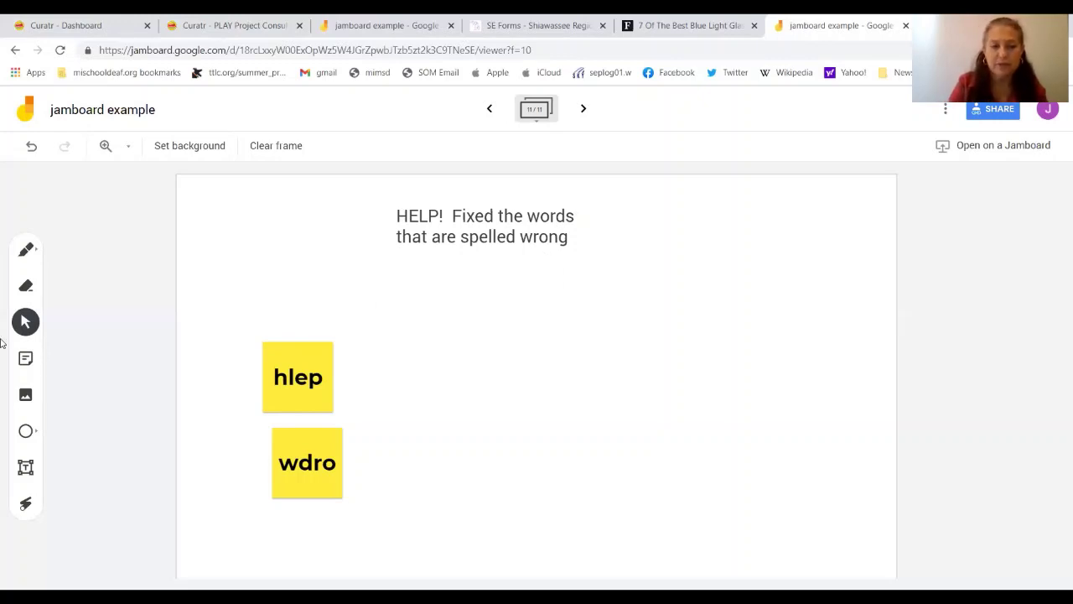
- Add four sticky notes reading h, e, l and p
{"action": "left_click", "coordinate": [27, 359]}
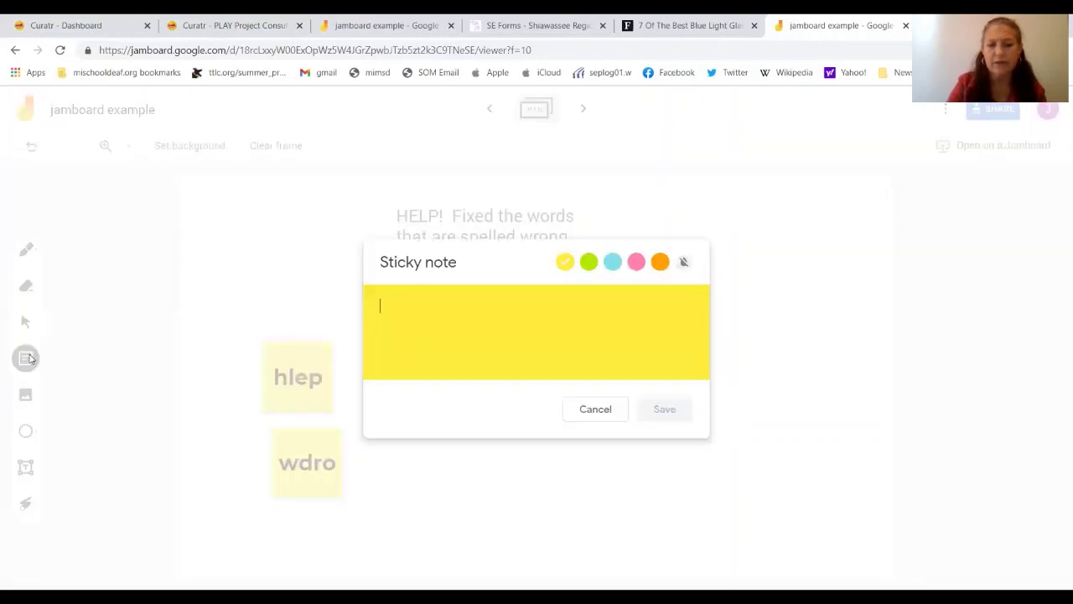
{"action": "type", "text": "h"}
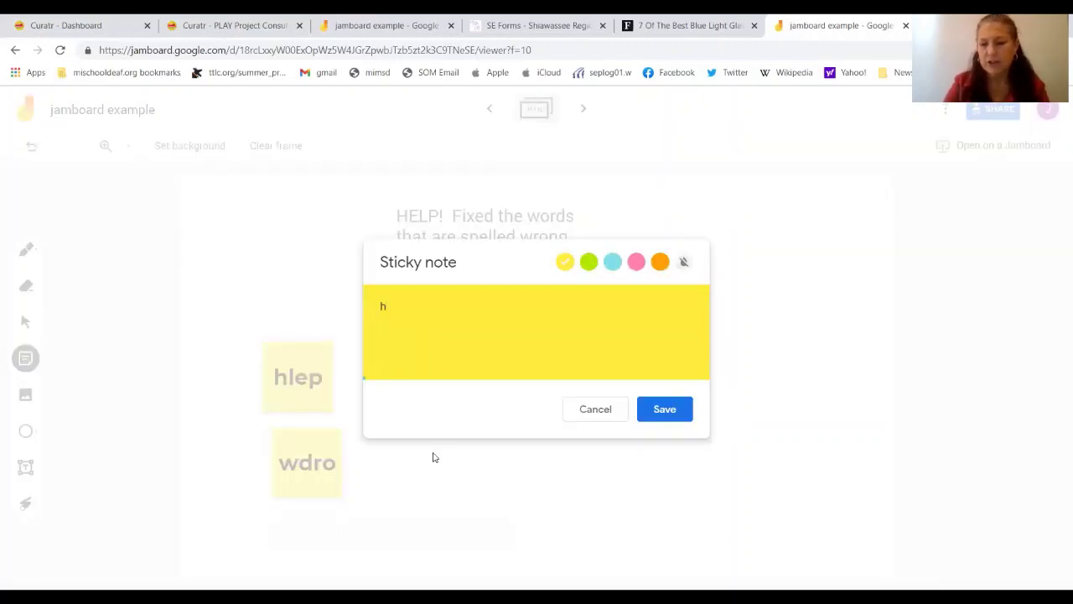
{"action": "left_click", "coordinate": [668, 414]}
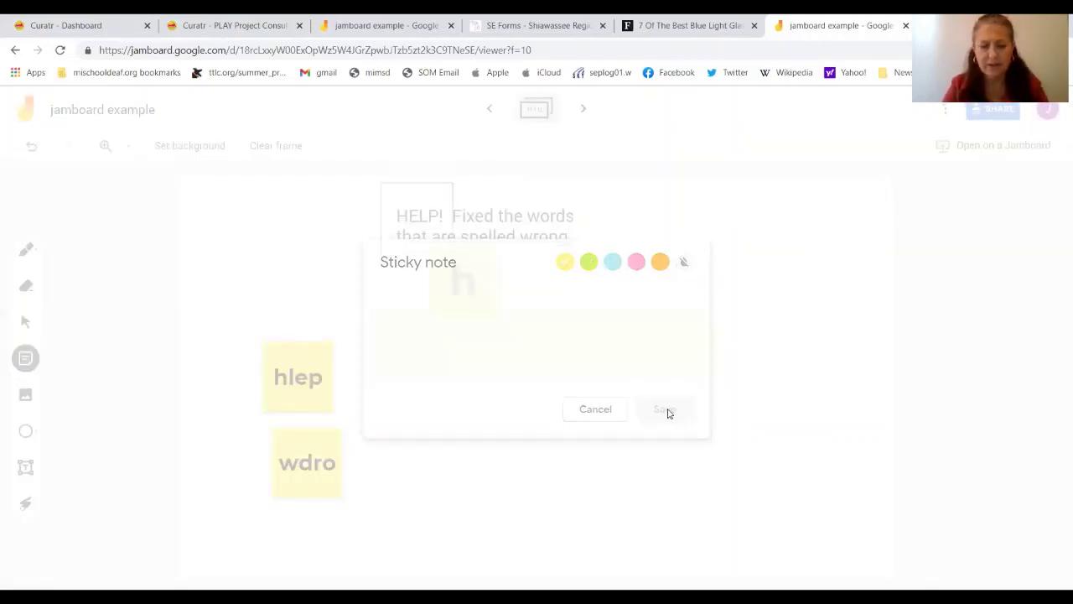
{"action": "type", "text": "e"}
{"action": "left_click", "coordinate": [669, 412]}
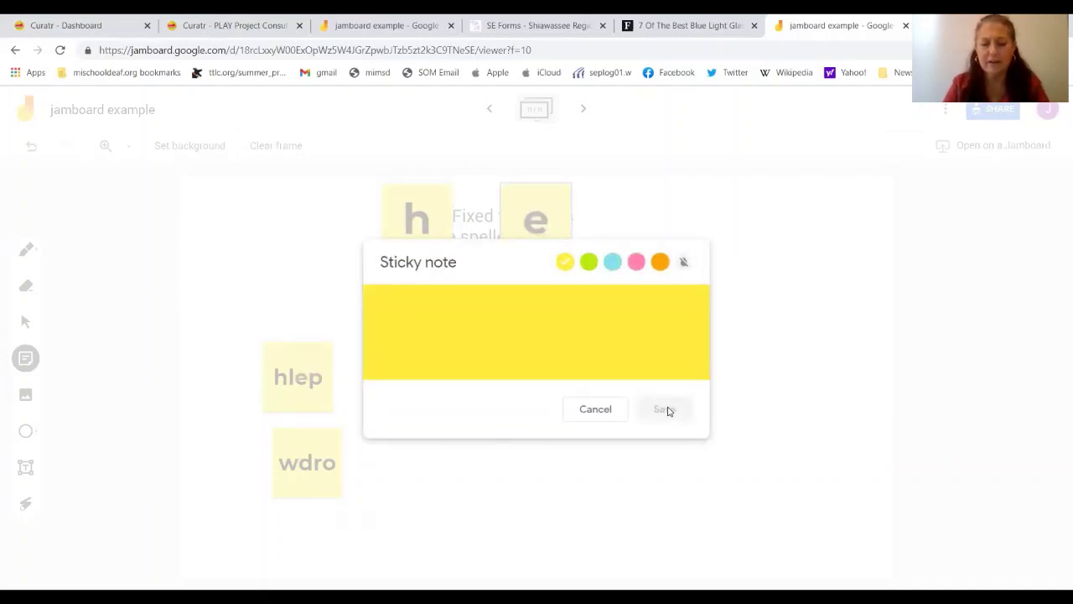
{"action": "left_click", "coordinate": [667, 408]}
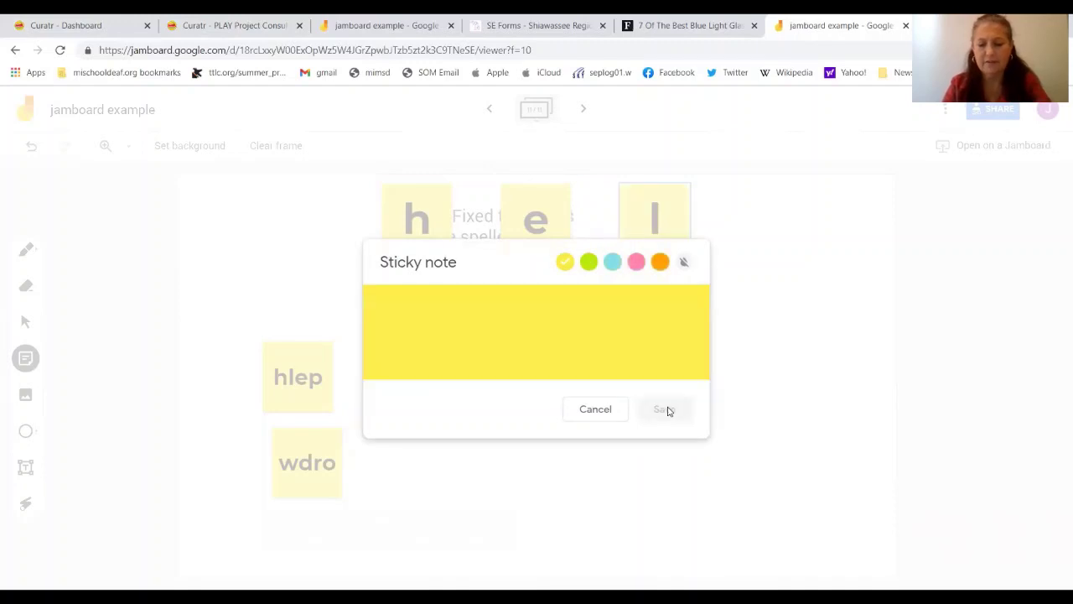
{"action": "left_click", "coordinate": [668, 407]}
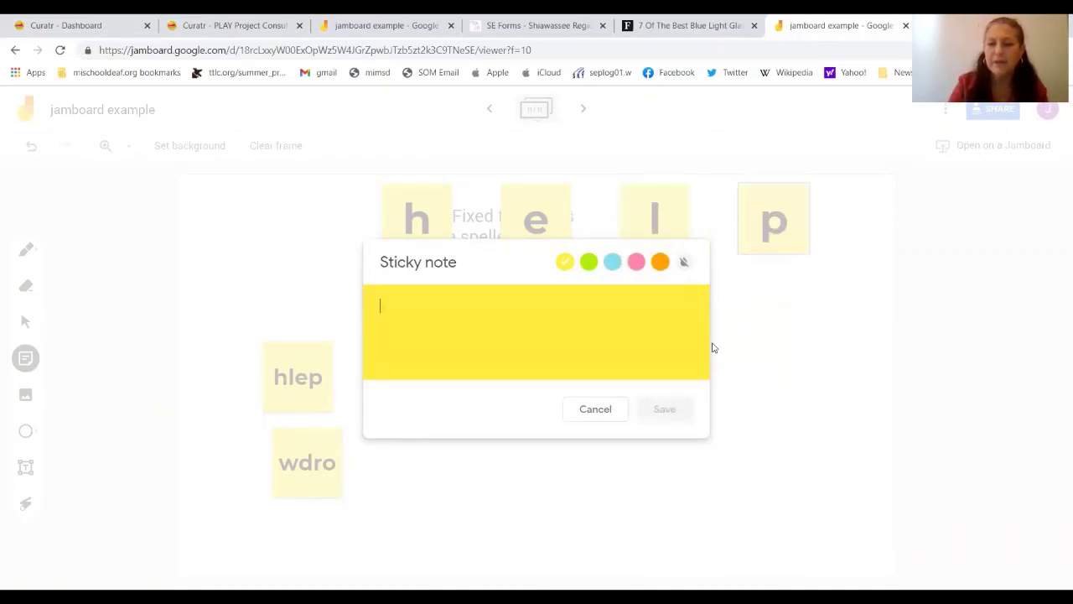
{"action": "left_click", "coordinate": [770, 432]}
- Arrange the h, e, l, p notes diagonally below the heading, then add a new blank frame
{"action": "left_click_drag", "start_coordinate": [761, 239], "coordinate": [646, 440]}
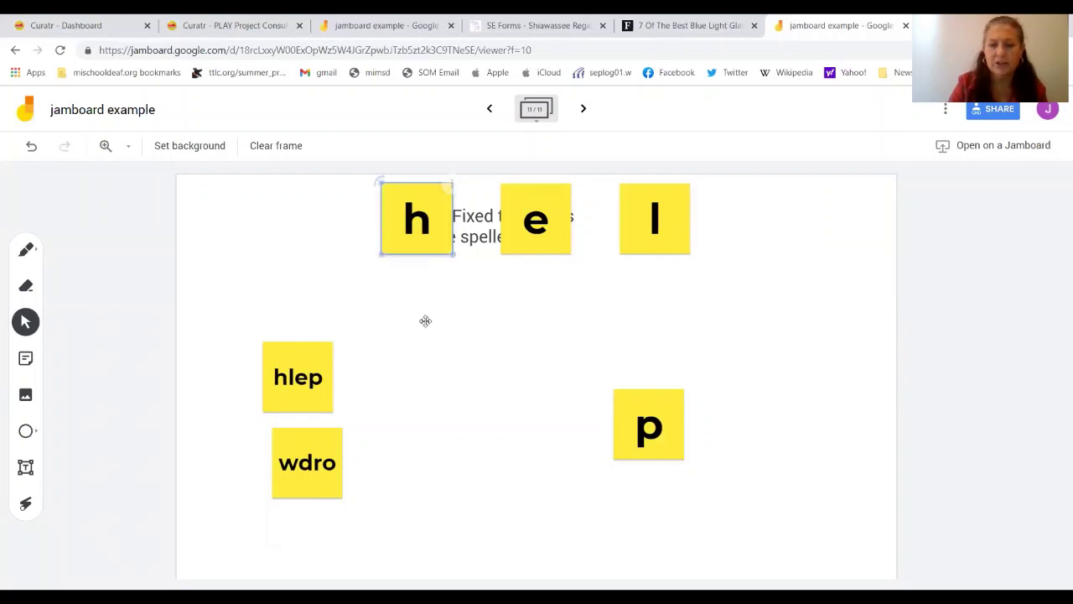
{"action": "left_click_drag", "start_coordinate": [417, 235], "coordinate": [428, 329]}
{"action": "left_click_drag", "start_coordinate": [543, 231], "coordinate": [507, 408]}
{"action": "left_click_drag", "start_coordinate": [644, 246], "coordinate": [563, 494]}
{"action": "left_click_drag", "start_coordinate": [638, 454], "coordinate": [659, 553]}
{"action": "left_click", "coordinate": [379, 370]}
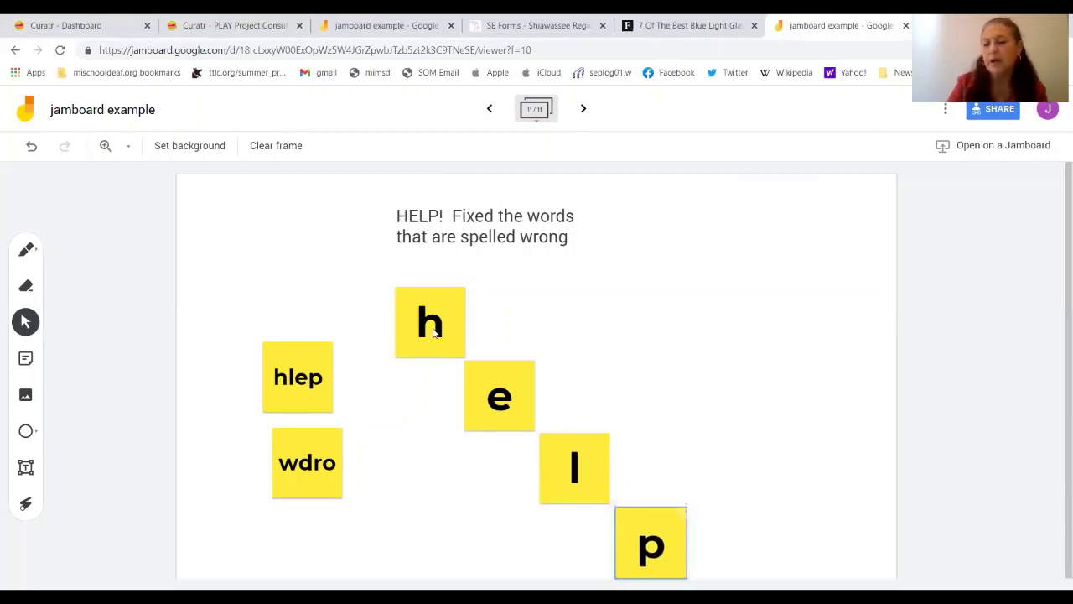
{"action": "left_click", "coordinate": [584, 110]}
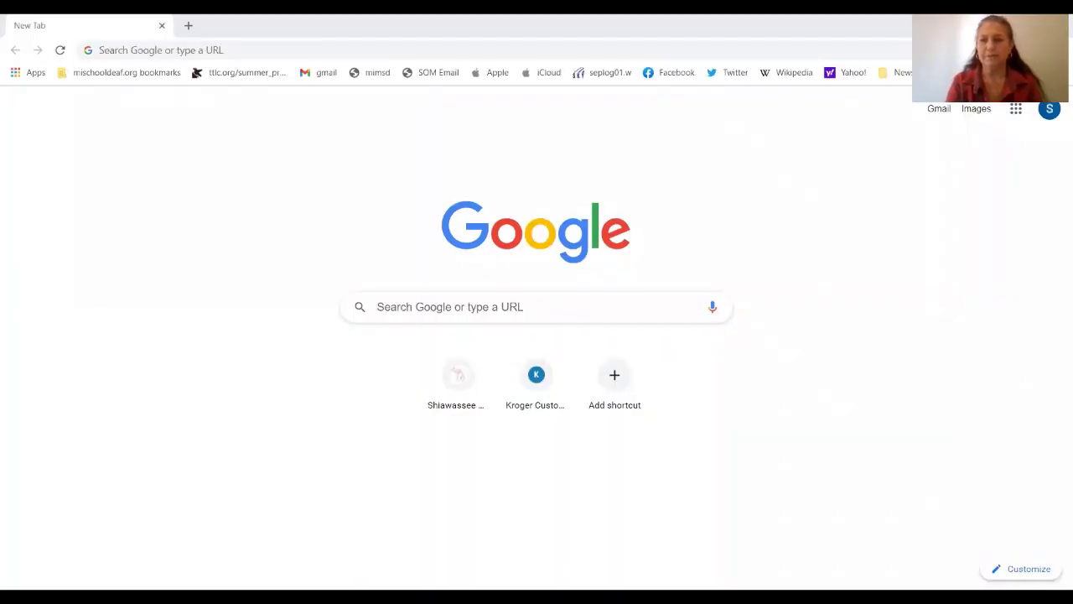
- Switch to the other Google account and launch Jamboard from the Google apps grid
{"action": "left_click", "coordinate": [1044, 116]}
{"action": "left_click", "coordinate": [889, 326]}
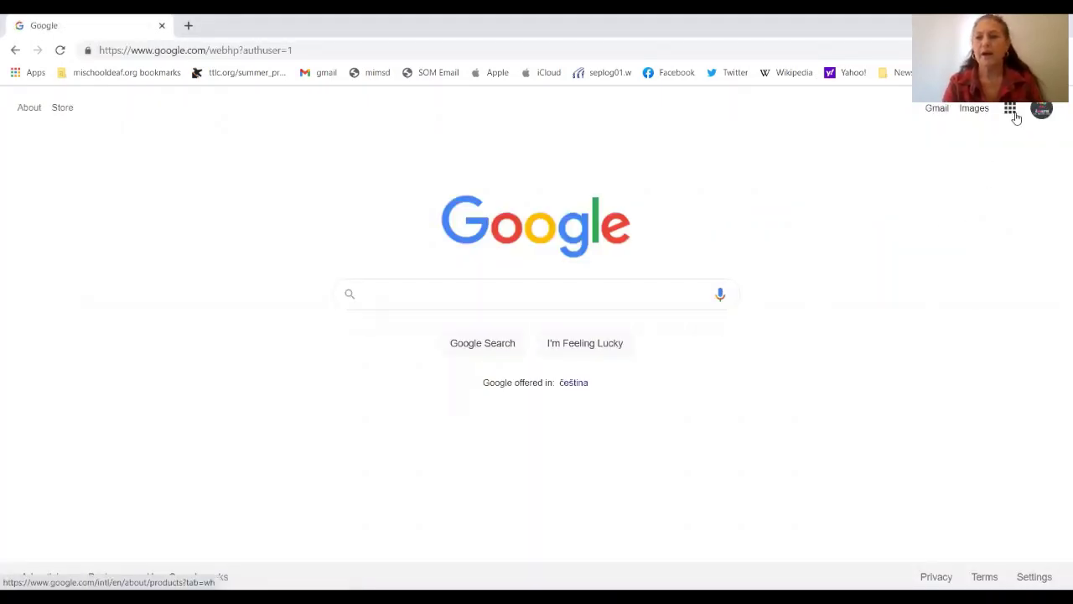
{"action": "left_click", "coordinate": [1010, 110]}
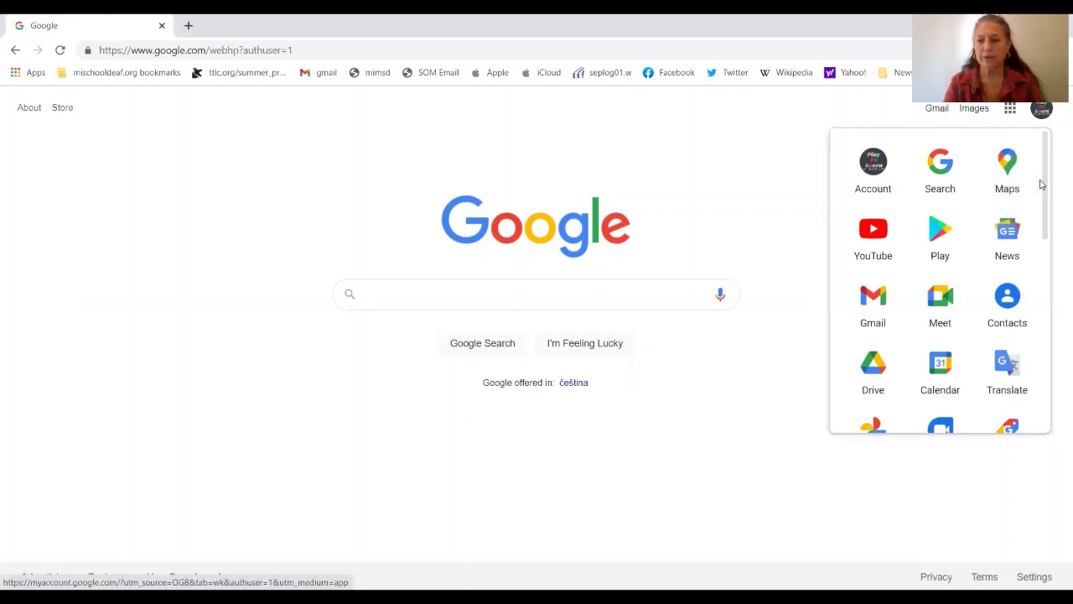
{"action": "scroll", "coordinate": [1047, 185], "scroll_direction": "down", "scroll_amount": 5}
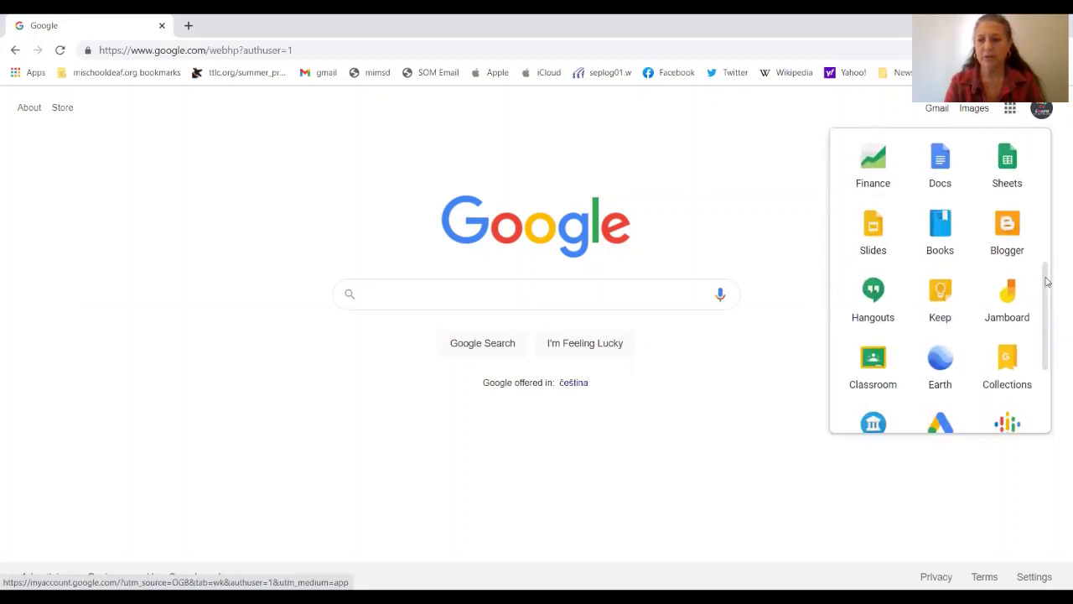
{"action": "scroll", "coordinate": [1046, 282], "scroll_direction": "down", "scroll_amount": 1}
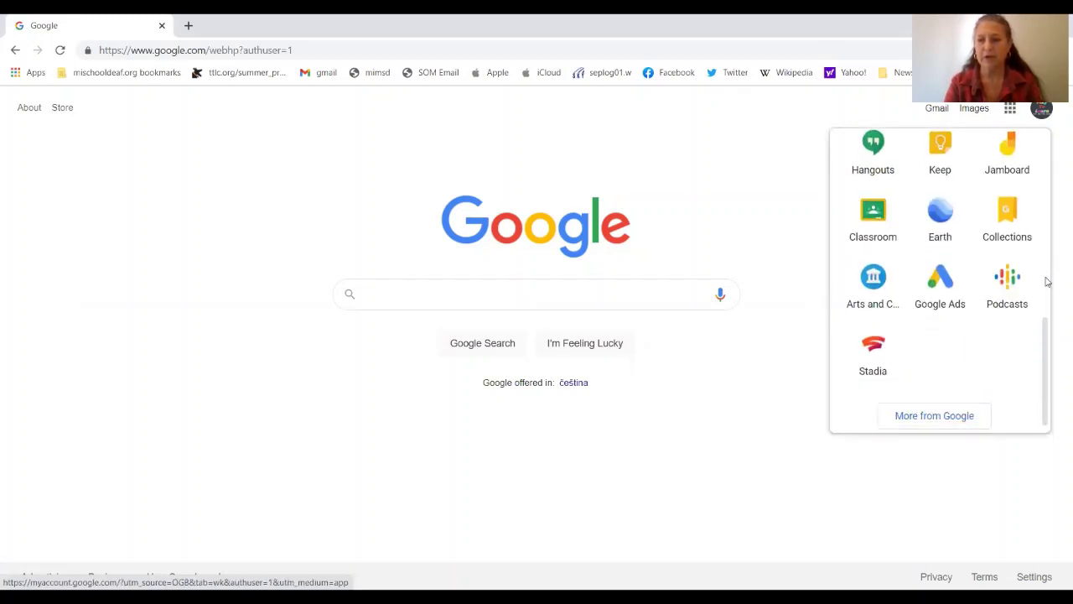
{"action": "left_click", "coordinate": [1008, 158]}
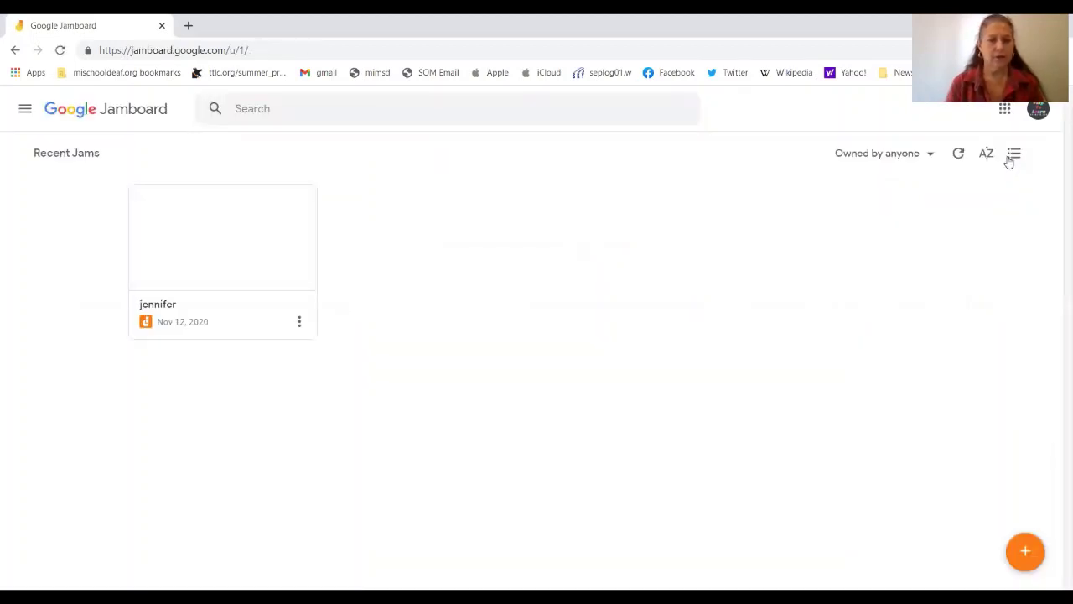
- Move the existing 'jennifer' jam to trash and create a new jam
{"action": "left_click", "coordinate": [299, 322]}
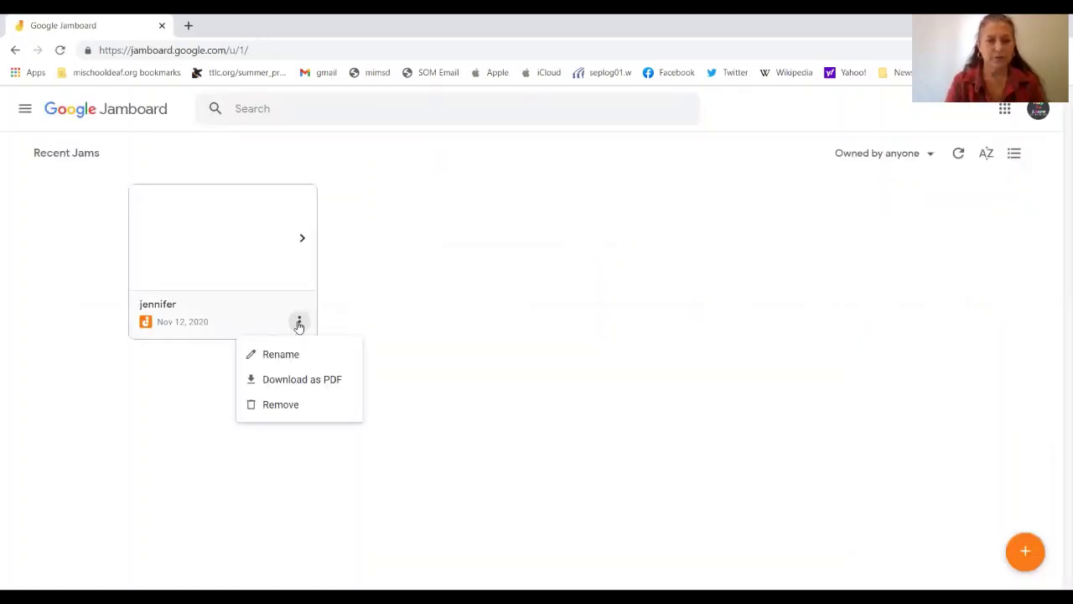
{"action": "left_click", "coordinate": [289, 406]}
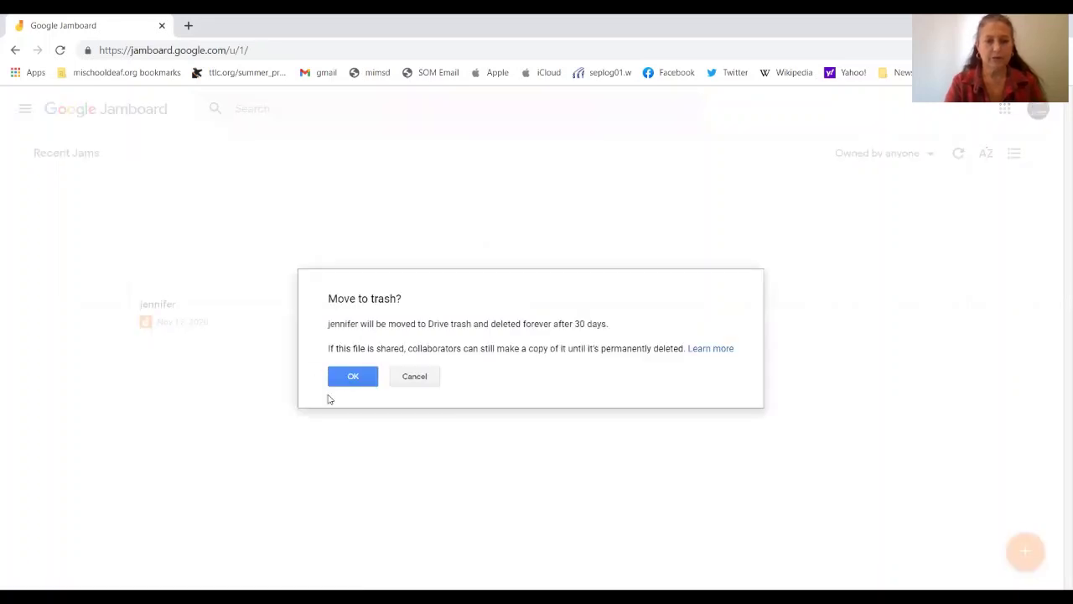
{"action": "left_click", "coordinate": [353, 376]}
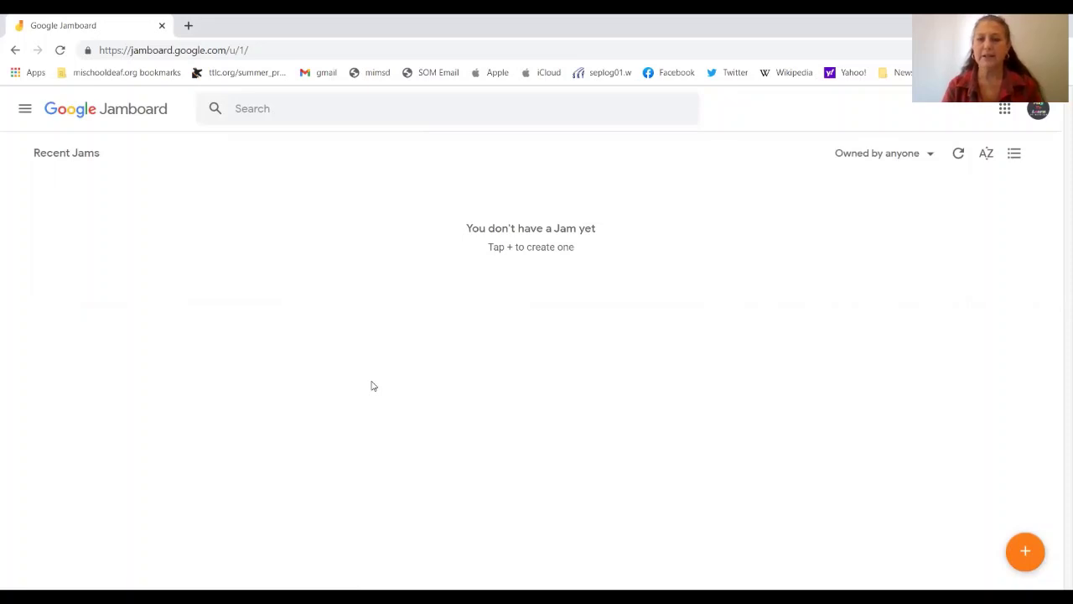
{"action": "left_click", "coordinate": [1023, 555]}
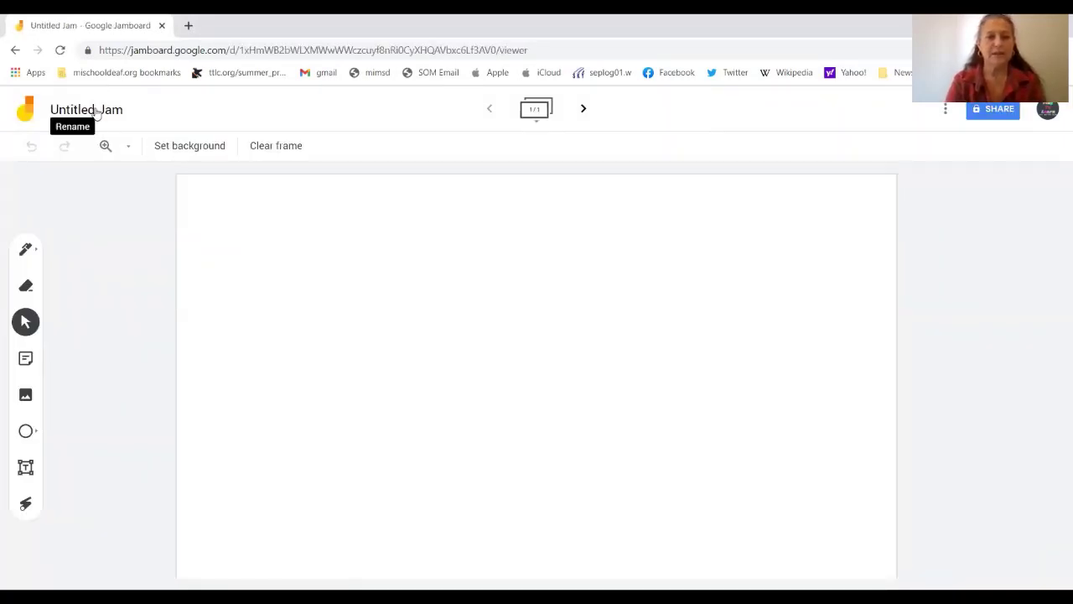
- Rename the new jam from Untitled Jam to 'Jennifer'
{"action": "left_click", "coordinate": [96, 112]}
{"action": "left_click", "coordinate": [96, 112]}
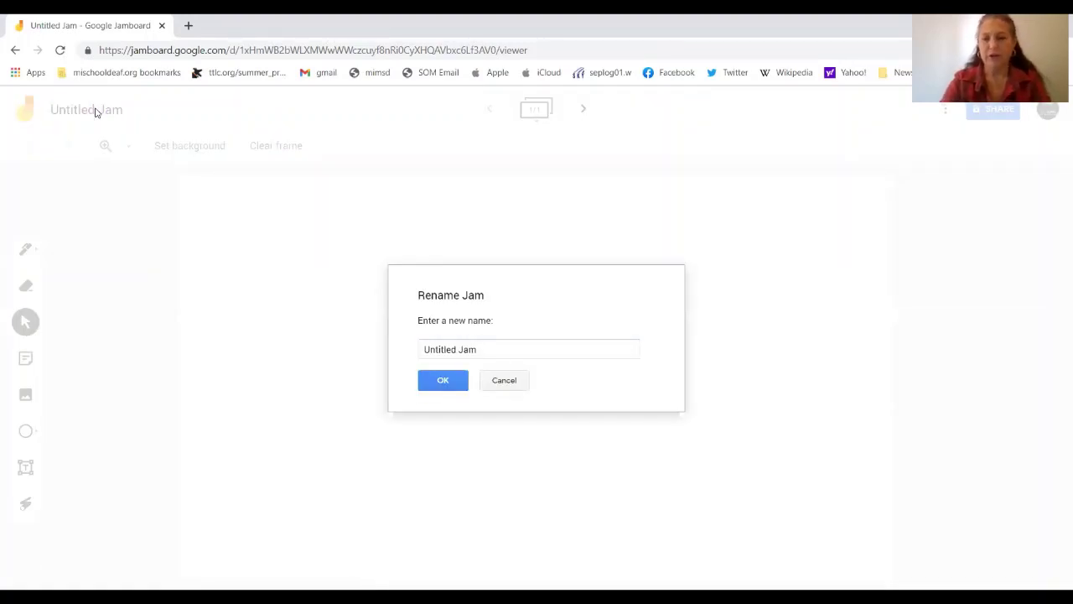
{"action": "left_click", "coordinate": [481, 349]}
{"action": "key", "text": "BackSpace"}
{"action": "key", "text": "BackSpace"}
{"action": "key", "text": "BackSpace"}
{"action": "key", "text": "BackSpace"}
{"action": "key", "text": "BackSpace"}
{"action": "key", "text": "BackSpace"}
{"action": "key", "text": "BackSpace"}
{"action": "key", "text": "BackSpace"}
{"action": "key", "text": "BackSpace"}
{"action": "key", "text": "BackSpace"}
{"action": "key", "text": "BackSpace"}
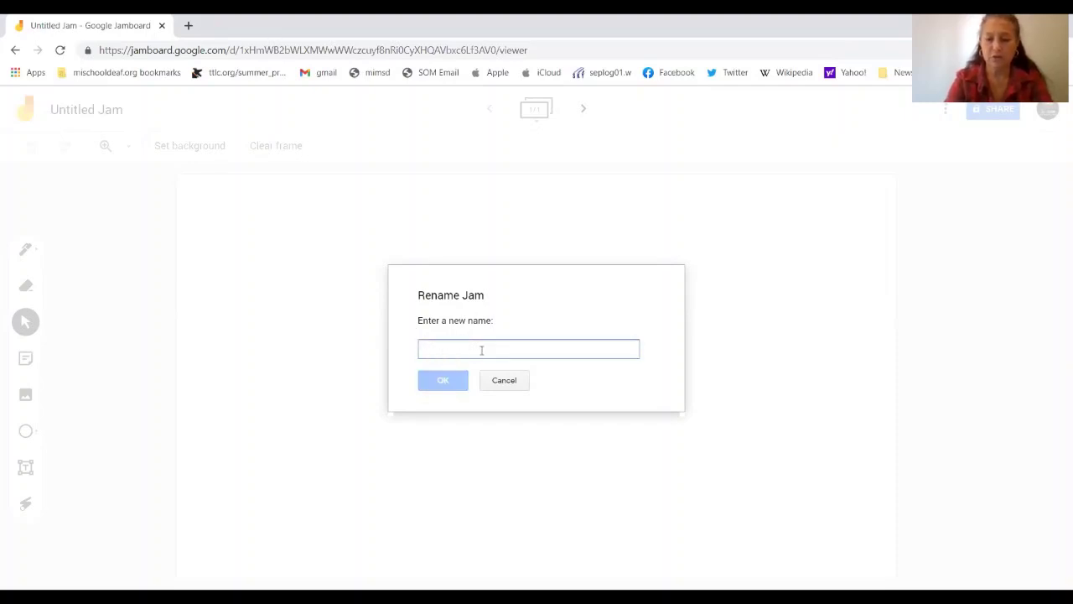
{"action": "type", "text": "Jennifer"}
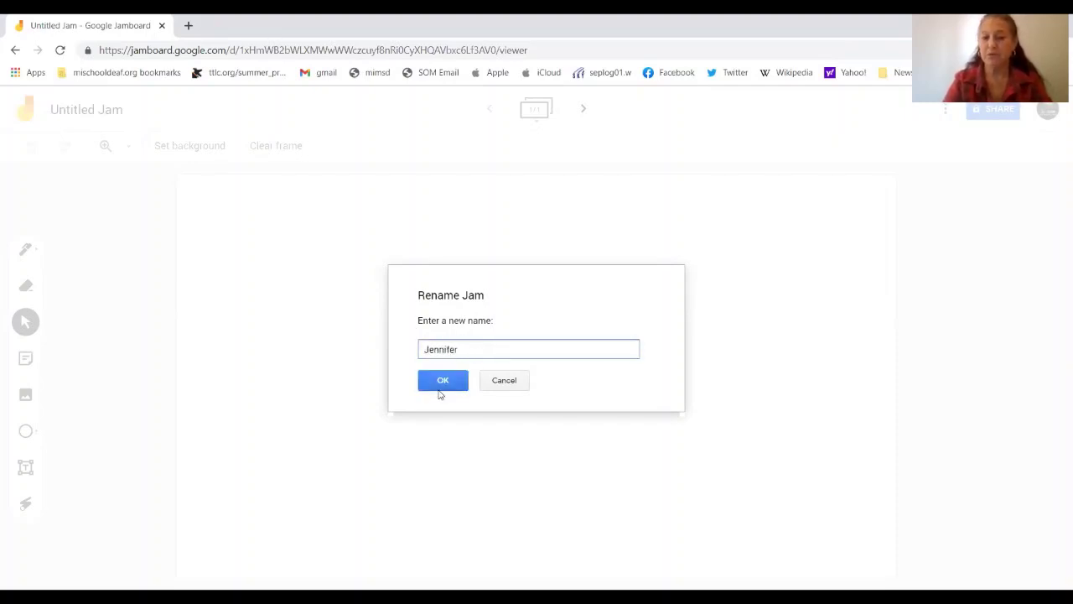
{"action": "left_click", "coordinate": [439, 389]}
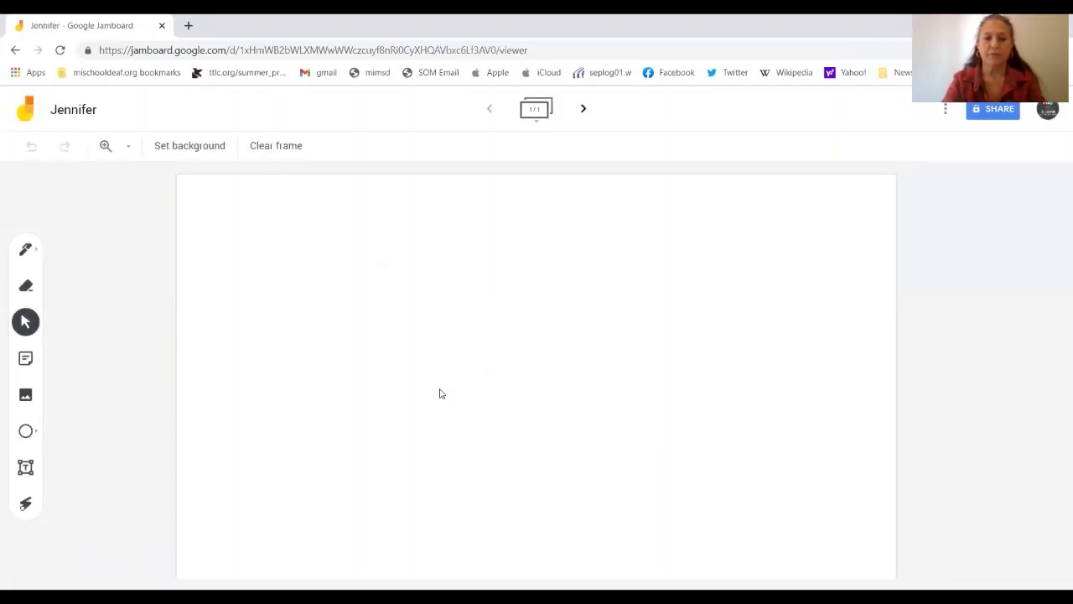
- Add two new frames to the jam and go back to frame 1
{"action": "left_click", "coordinate": [586, 110]}
{"action": "left_click", "coordinate": [585, 112]}
{"action": "left_click", "coordinate": [492, 110]}
{"action": "left_click", "coordinate": [492, 110]}
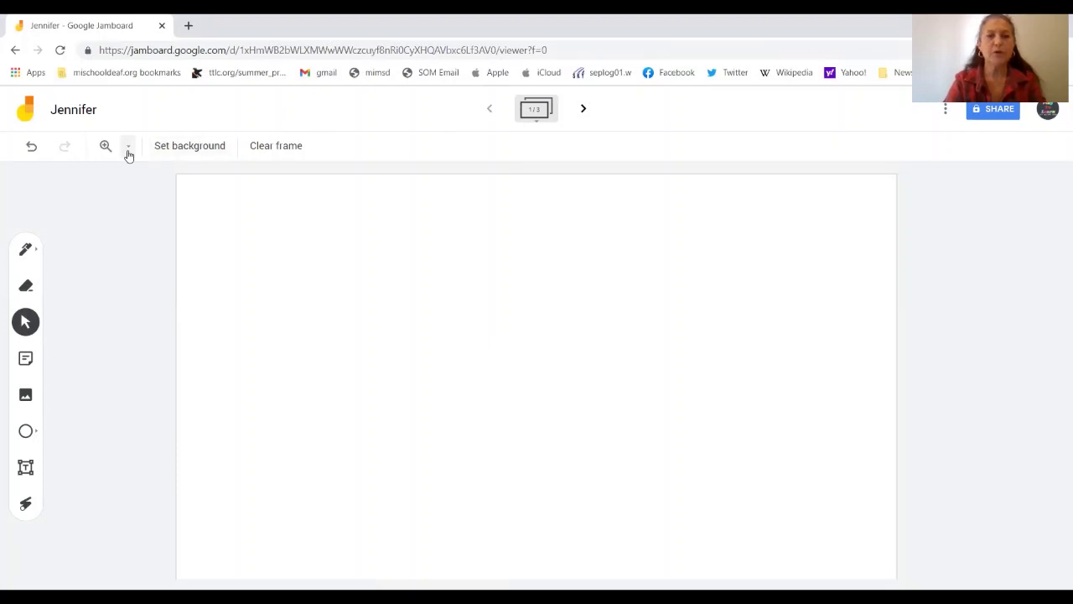
- Give frame 1 the Blue graph background after trying Dots, and zoom to 200%
{"action": "left_click", "coordinate": [181, 149]}
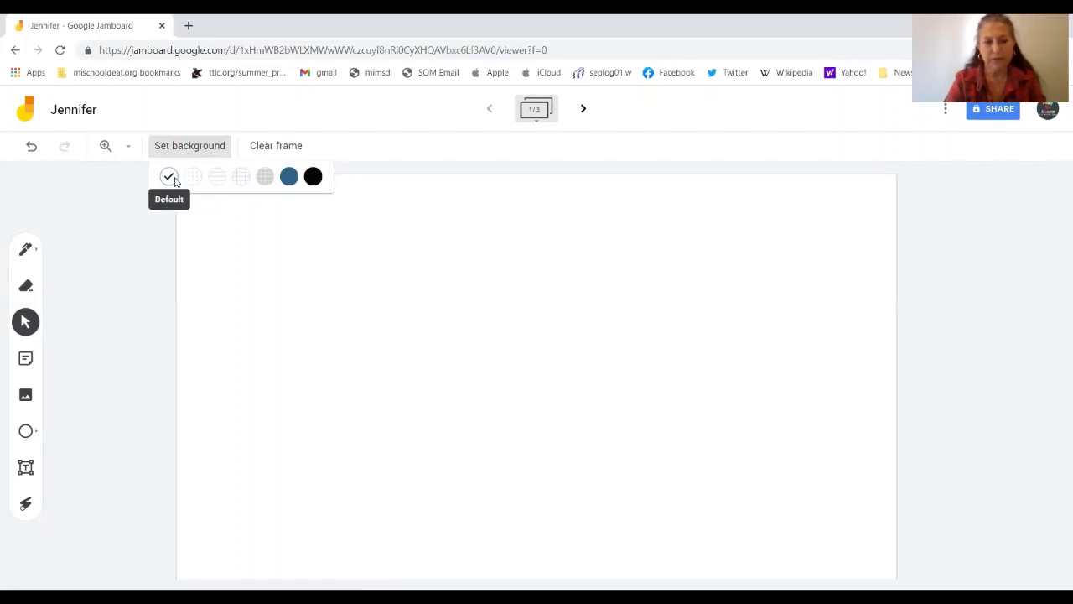
{"action": "left_click", "coordinate": [189, 180]}
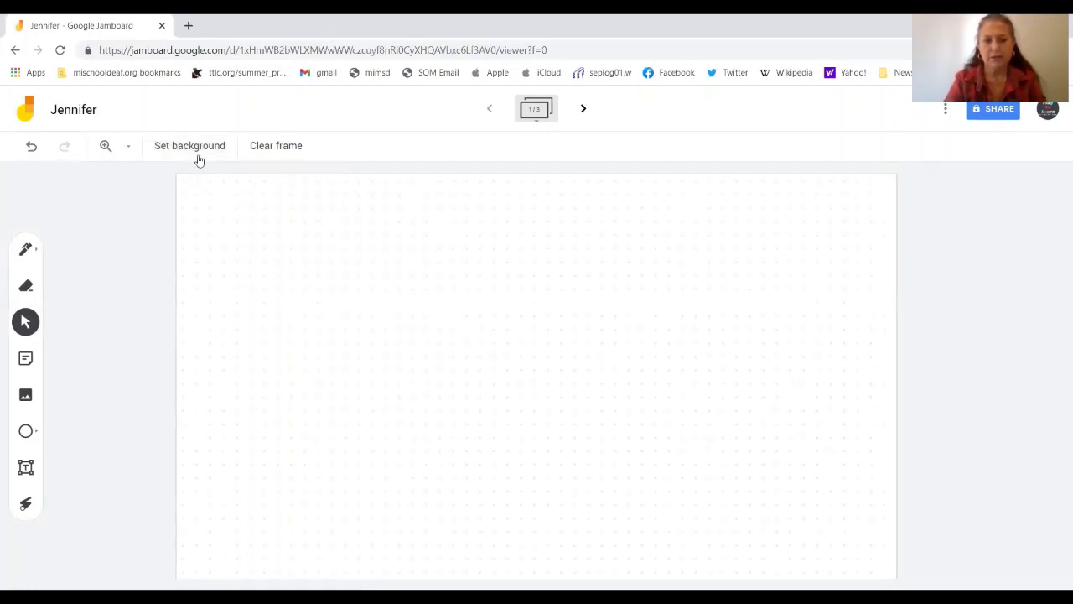
{"action": "left_click", "coordinate": [210, 151]}
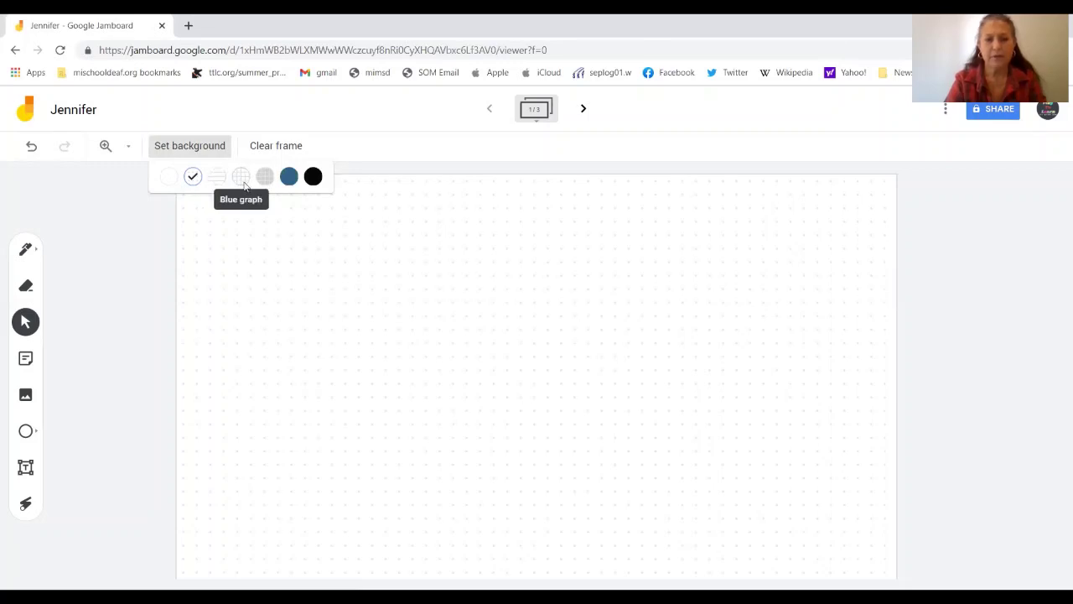
{"action": "left_click", "coordinate": [241, 182]}
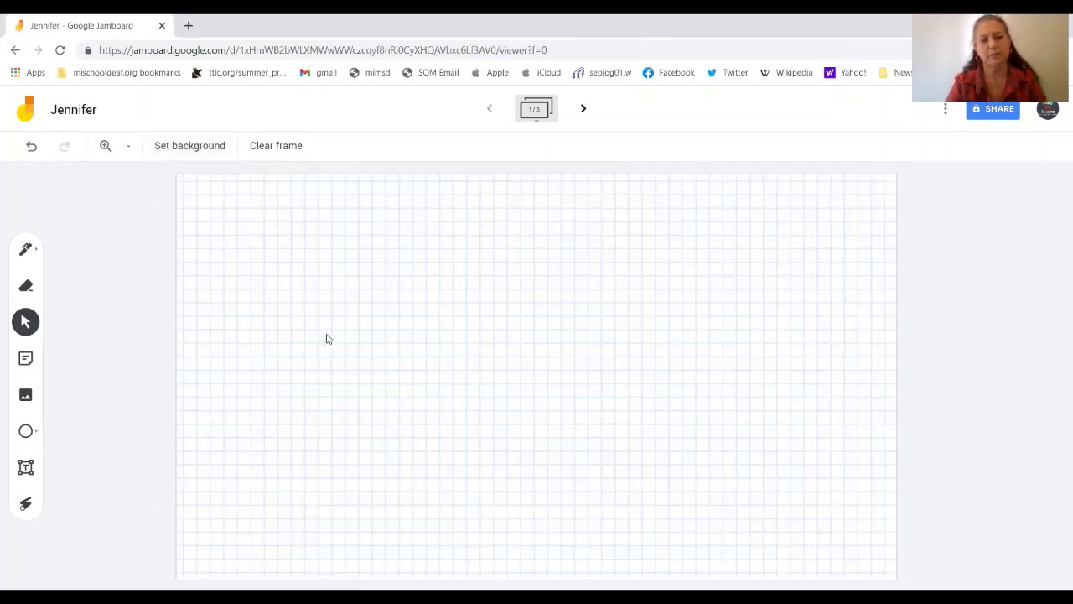
{"action": "left_click", "coordinate": [129, 147]}
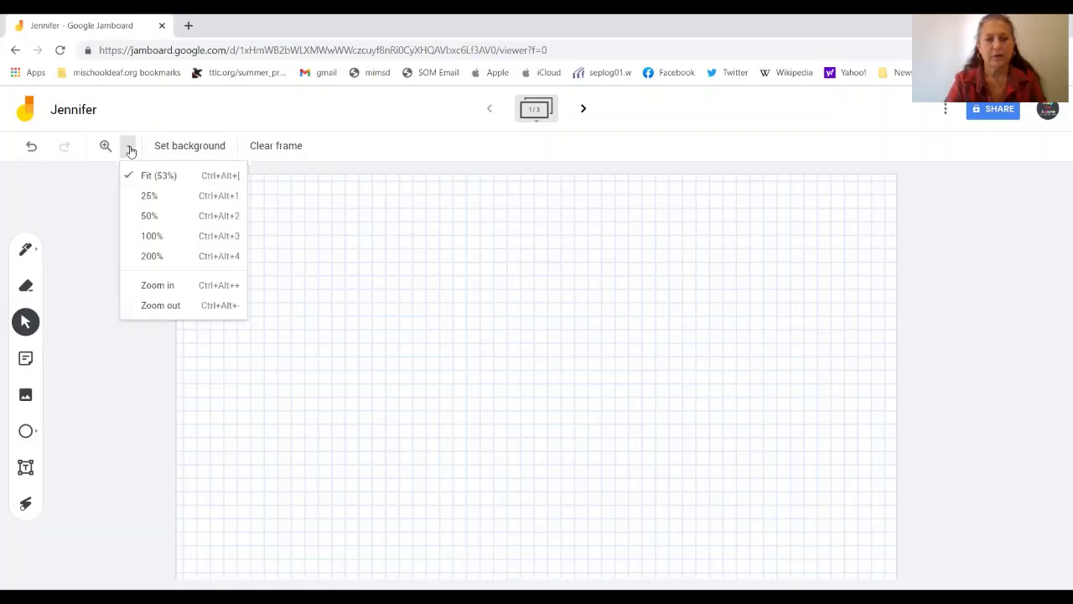
{"action": "left_click", "coordinate": [148, 256]}
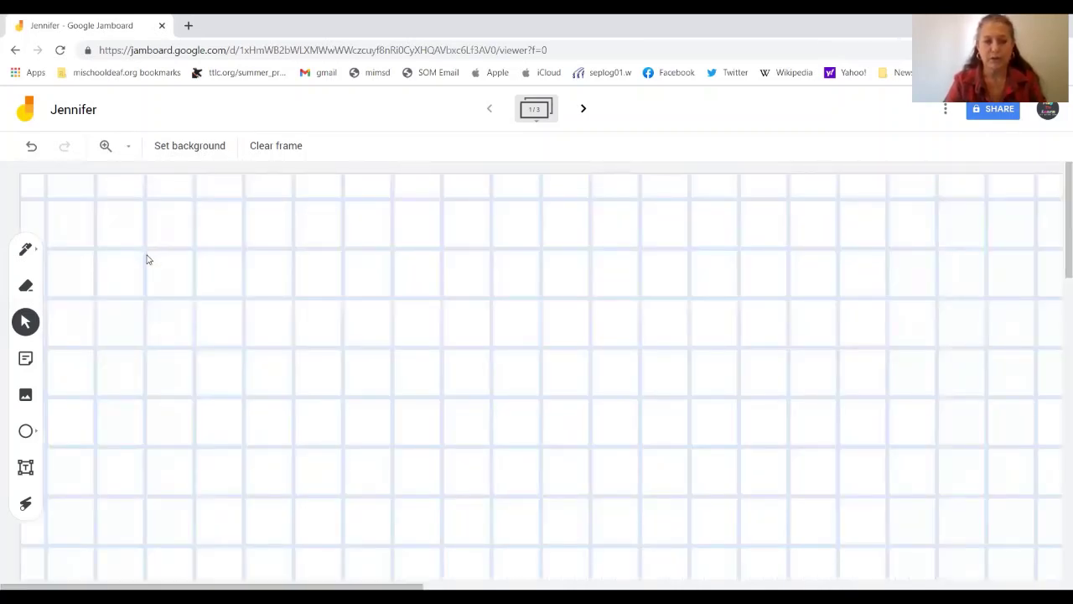
- Select the Pen tool and set its colour to teal
{"action": "left_click", "coordinate": [30, 250]}
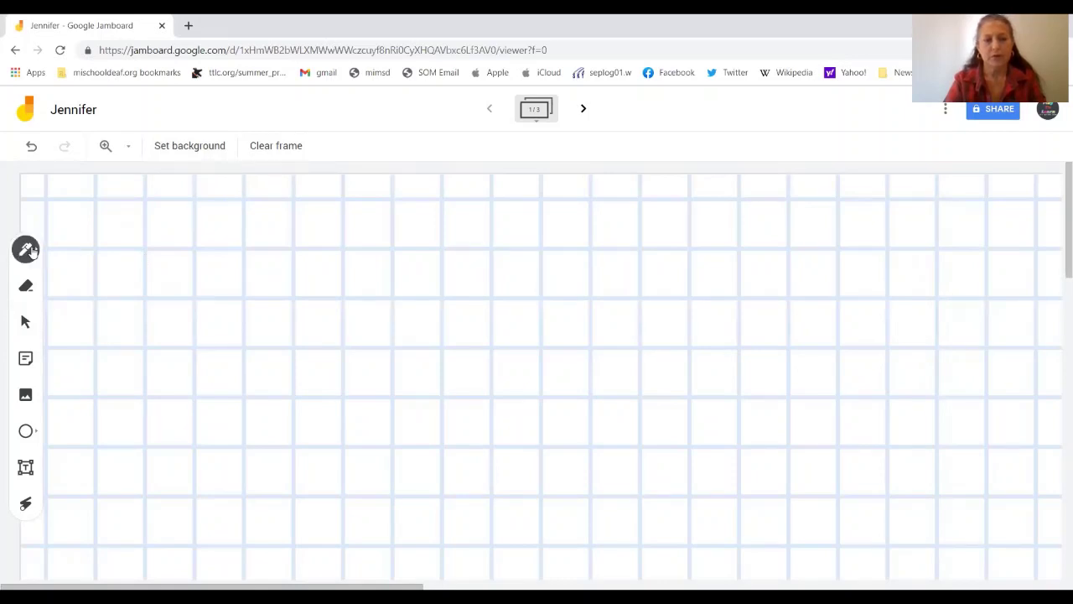
{"action": "left_click", "coordinate": [30, 250]}
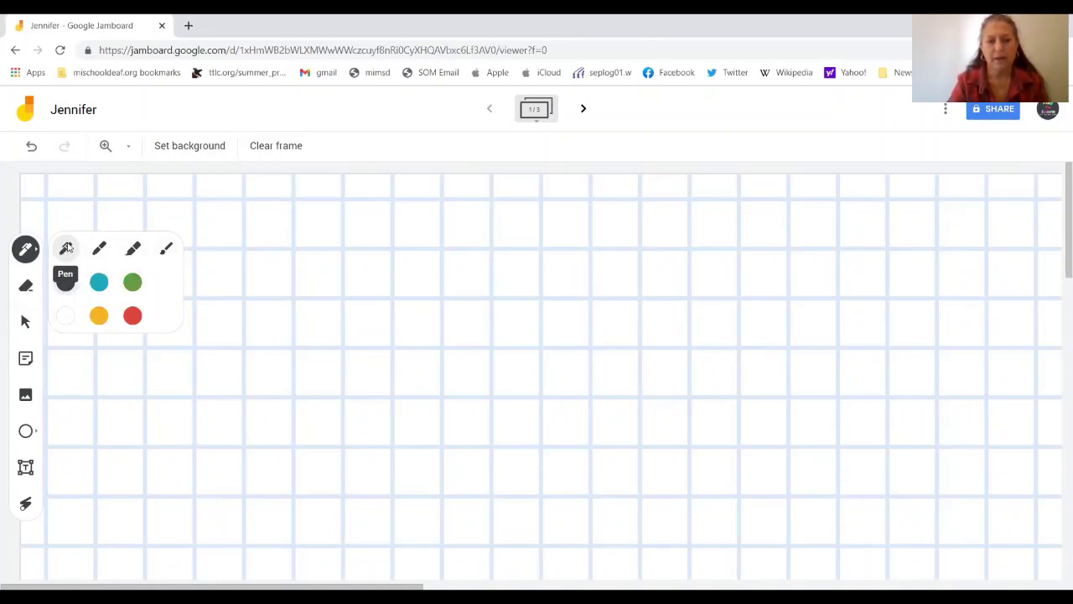
{"action": "left_click", "coordinate": [97, 285]}
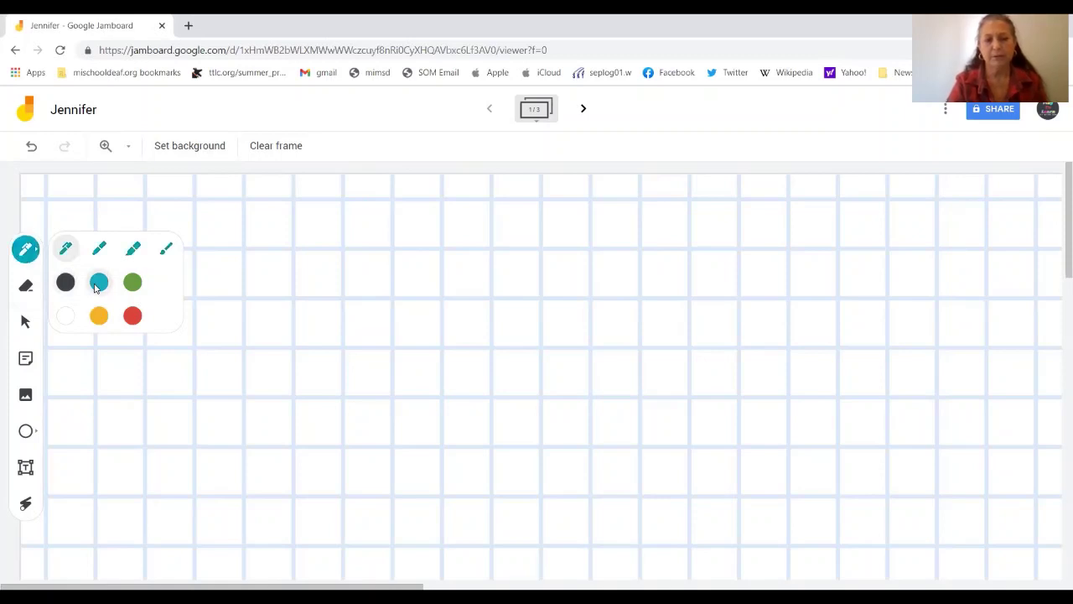
{"action": "left_click", "coordinate": [253, 260]}
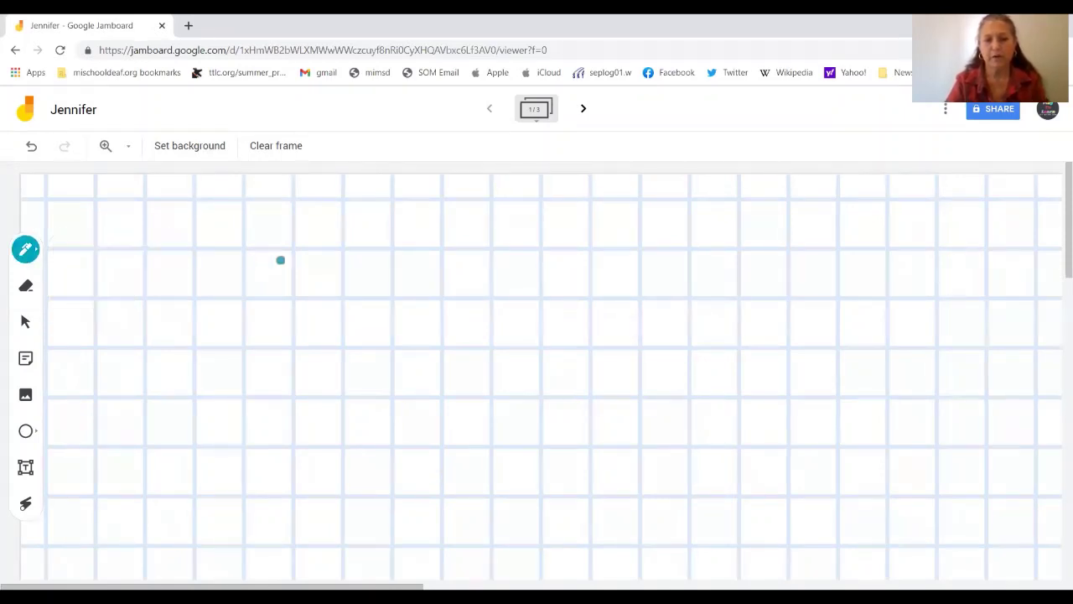
- Handwrite 'Je' and the digits 1, 2 and 3 on the grid frame
{"action": "mouse_move", "coordinate": [253, 261]}
{"action": "left_mouse_down"}
{"action": "mouse_move", "coordinate": [287, 261]}
{"action": "mouse_move", "coordinate": [254, 290]}
{"action": "mouse_move", "coordinate": [252, 280]}
{"action": "mouse_move", "coordinate": [327, 275]}
{"action": "mouse_move", "coordinate": [313, 279]}
{"action": "mouse_move", "coordinate": [328, 296]}
{"action": "left_mouse_up"}
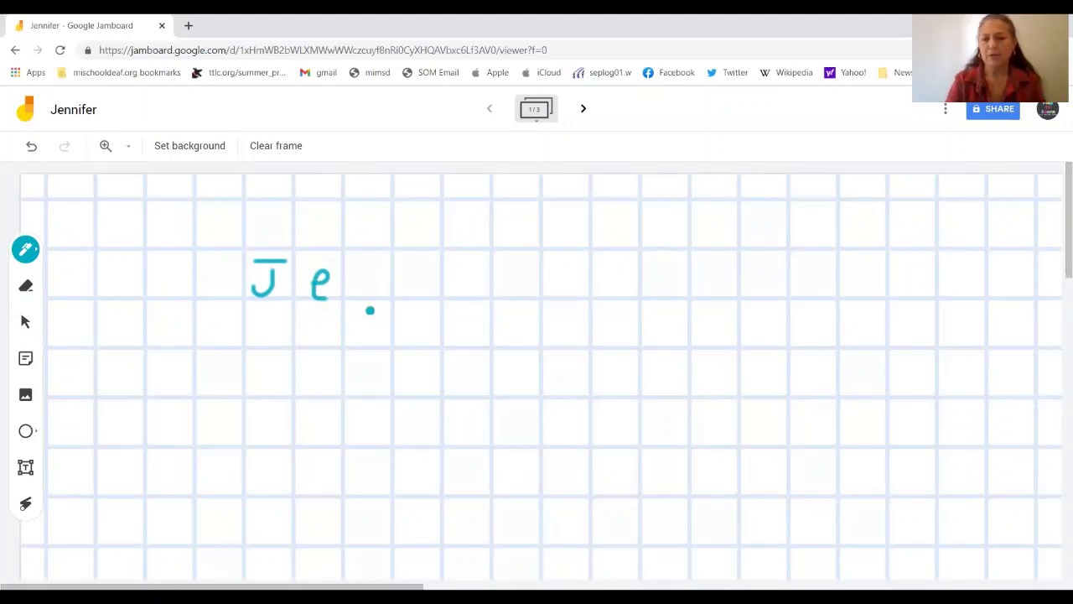
{"action": "mouse_move", "coordinate": [374, 317]}
{"action": "left_mouse_down"}
{"action": "mouse_move", "coordinate": [374, 340]}
{"action": "mouse_move", "coordinate": [432, 343]}
{"action": "mouse_move", "coordinate": [431, 370]}
{"action": "left_mouse_up"}
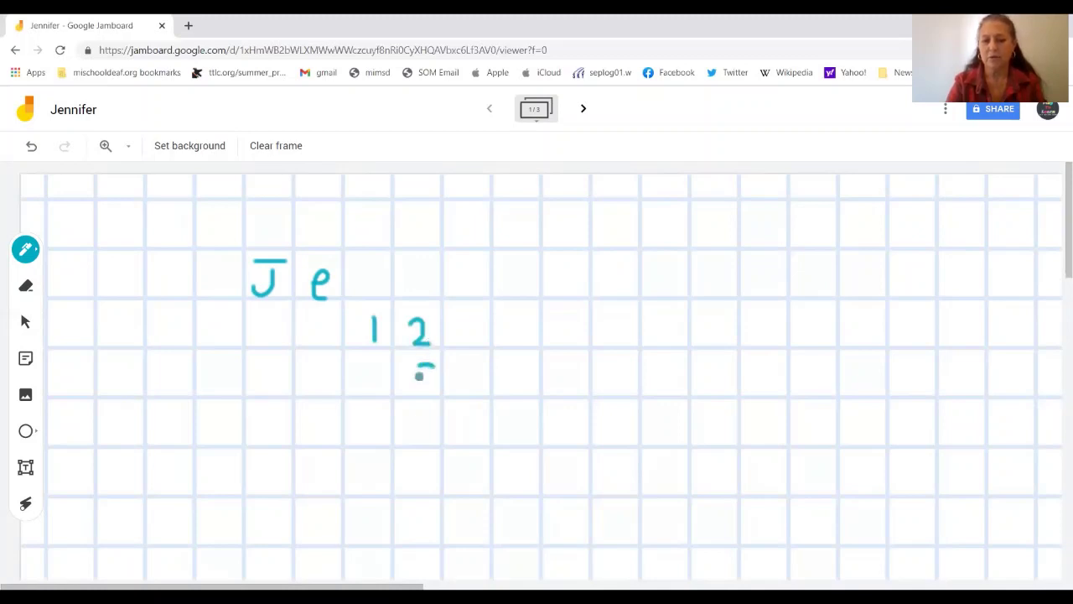
{"action": "mouse_move", "coordinate": [424, 374]}
{"action": "left_mouse_down"}
{"action": "mouse_move", "coordinate": [429, 395]}
{"action": "mouse_move", "coordinate": [404, 402]}
{"action": "left_mouse_up"}
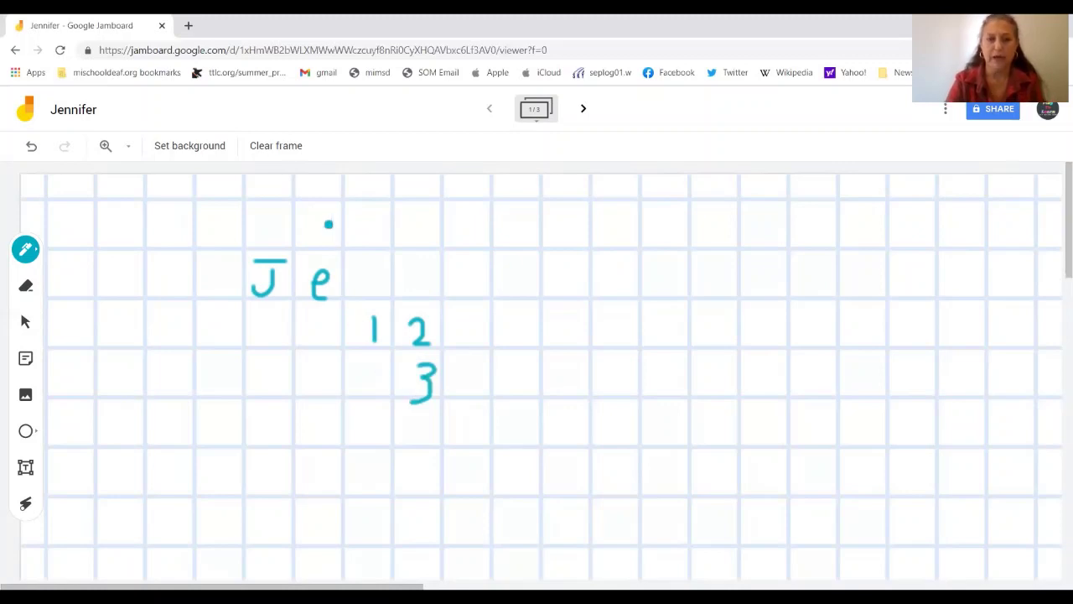
- Clear the teal handwriting and switch the background to grey grid
{"action": "left_click", "coordinate": [286, 146]}
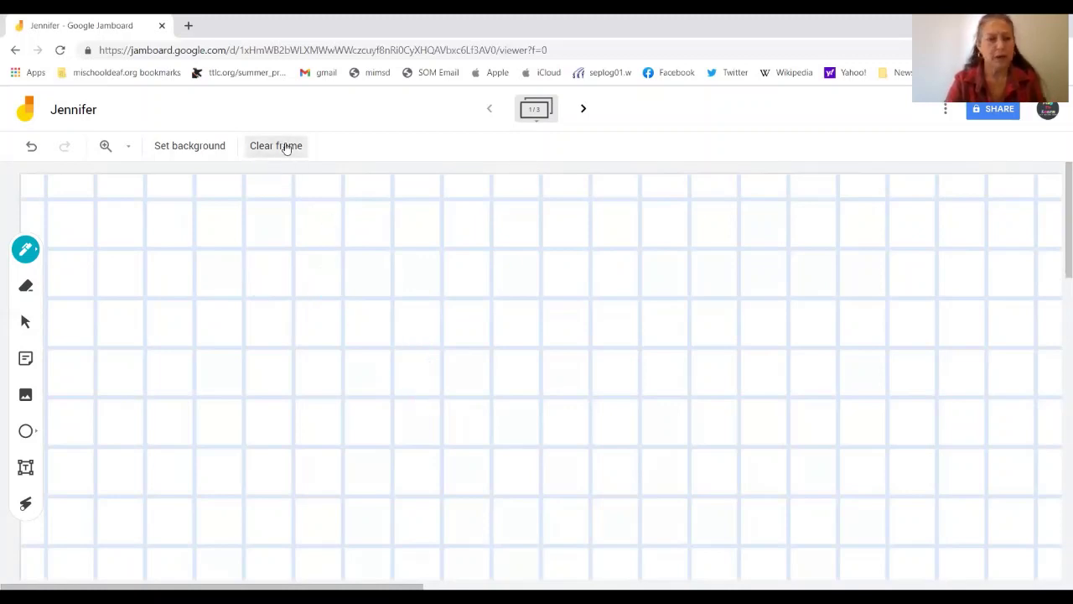
{"action": "left_click", "coordinate": [212, 148]}
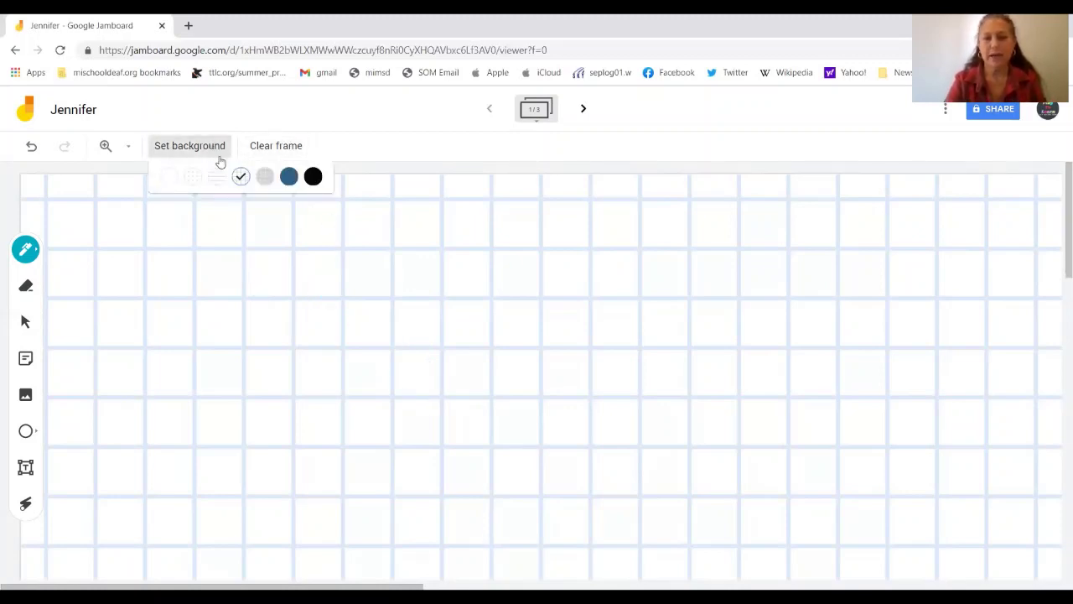
{"action": "left_click", "coordinate": [266, 176]}
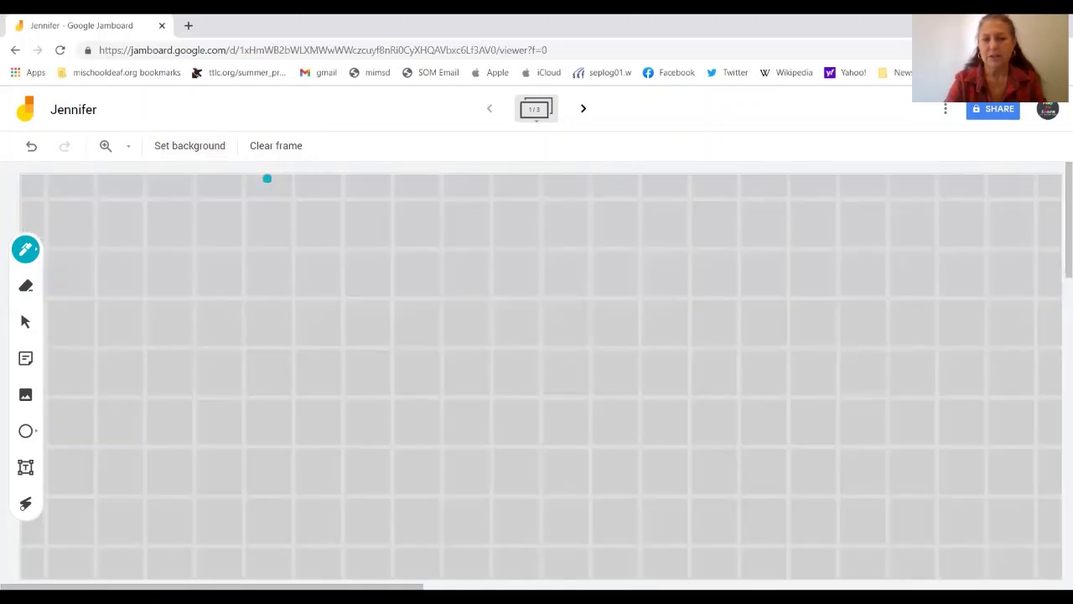
- Try dark blue and black backgrounds, then reset it to the plain white Default
{"action": "left_click", "coordinate": [221, 150]}
{"action": "left_click", "coordinate": [287, 176]}
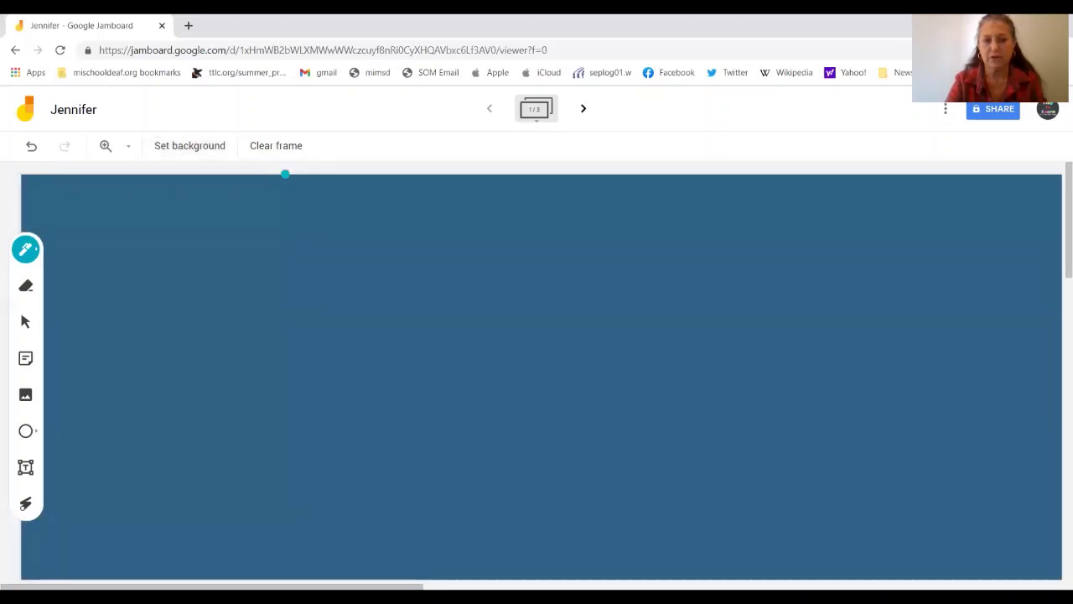
{"action": "left_click", "coordinate": [223, 146]}
{"action": "left_click", "coordinate": [312, 176]}
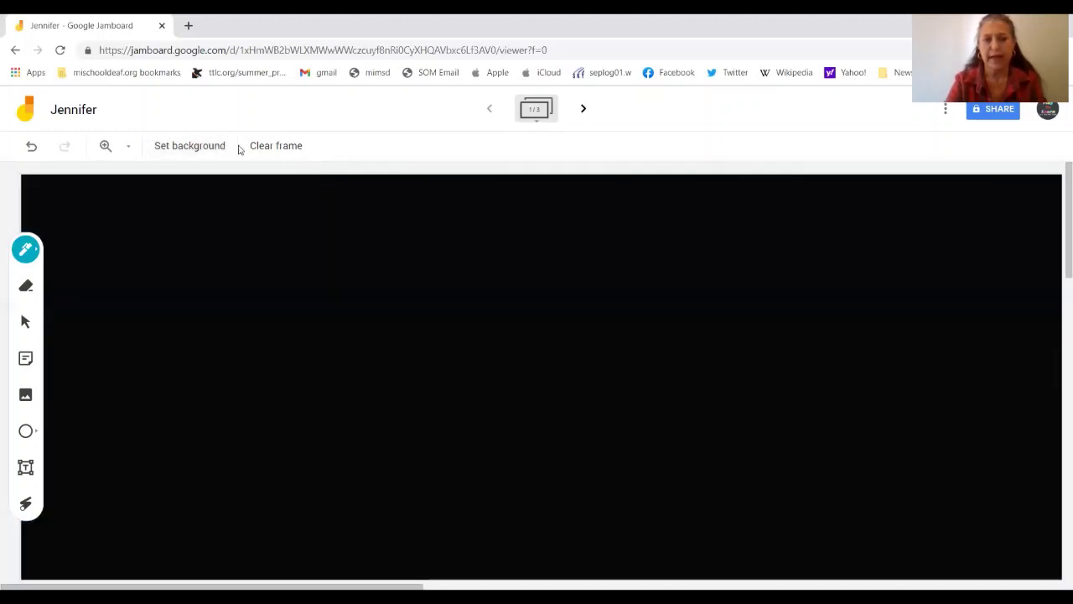
{"action": "left_click", "coordinate": [224, 146]}
{"action": "left_click", "coordinate": [165, 178]}
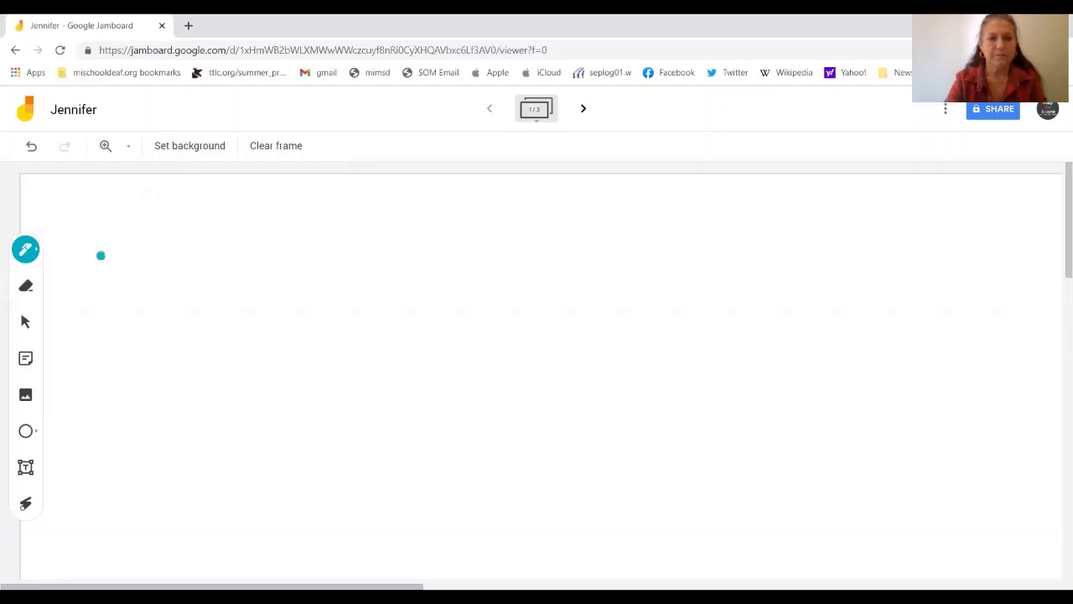
- Scribble loops with a red marker, then clear the frame
{"action": "left_click", "coordinate": [36, 253]}
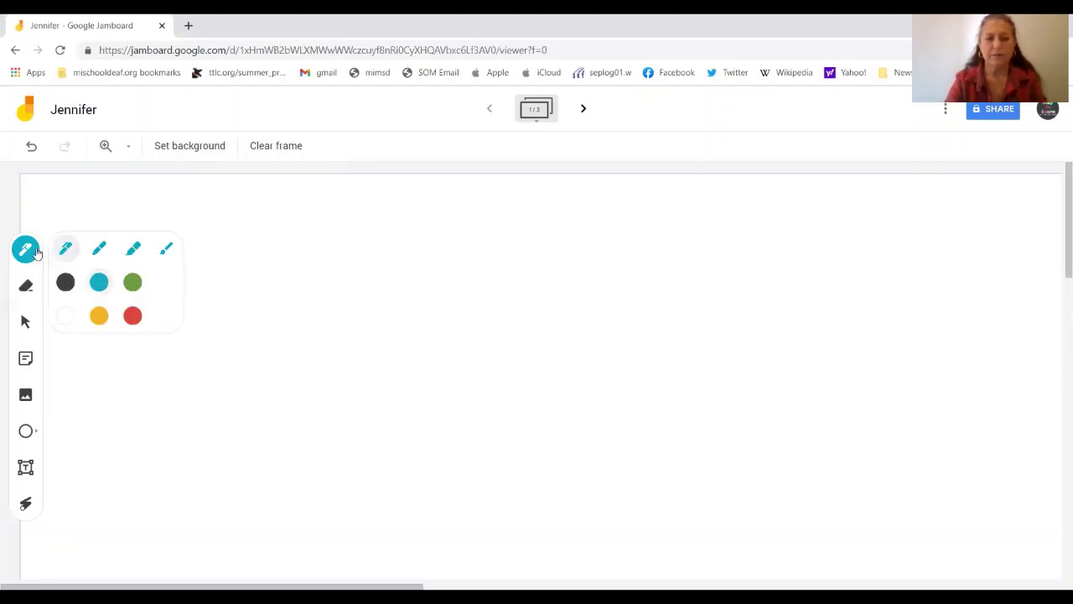
{"action": "left_click", "coordinate": [100, 253]}
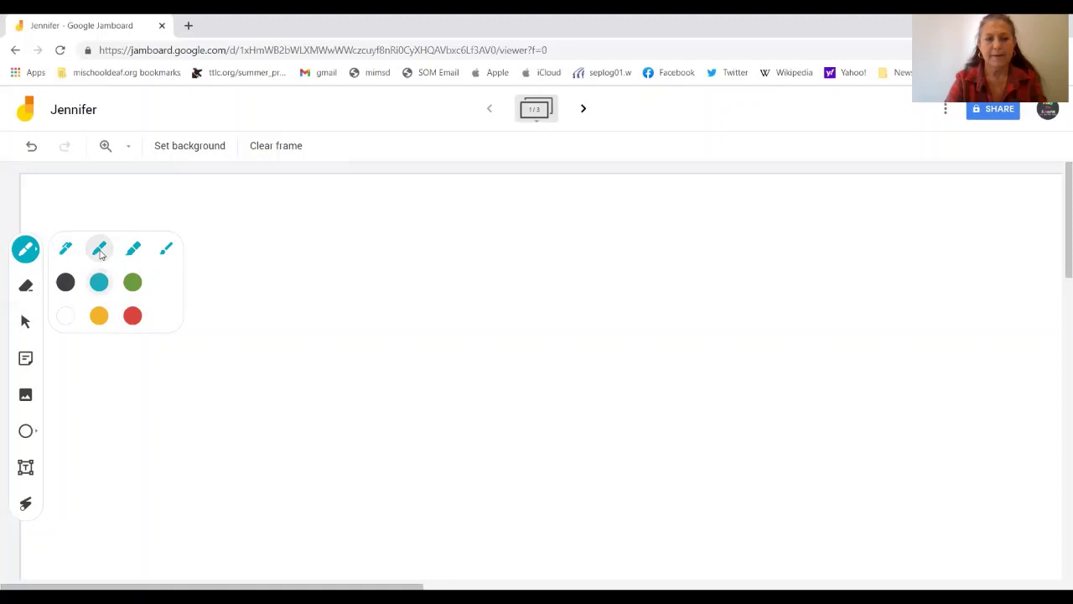
{"action": "left_click", "coordinate": [133, 316]}
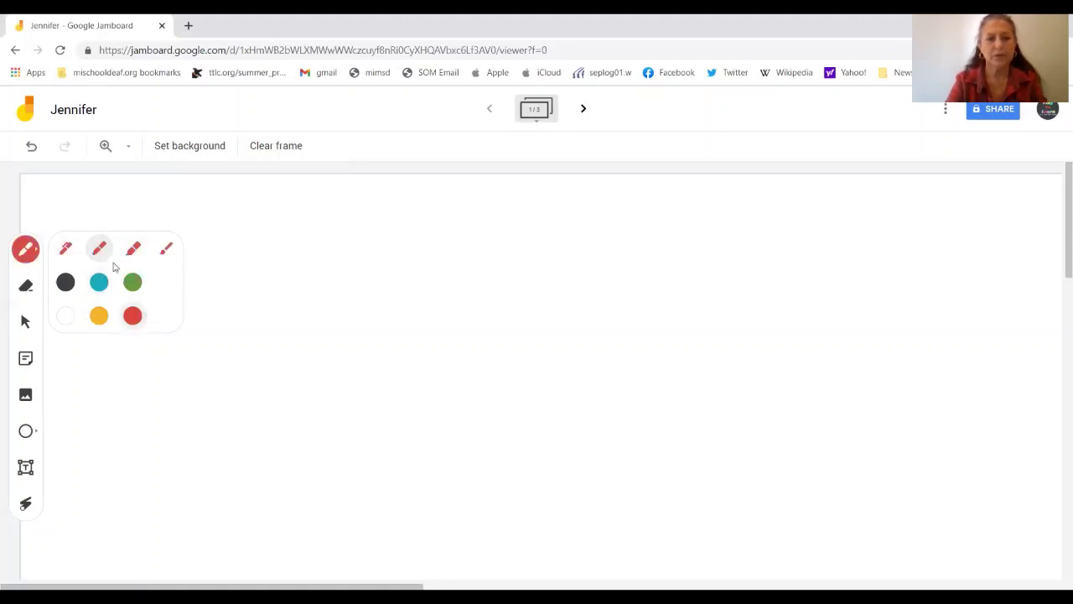
{"action": "mouse_move", "coordinate": [314, 233]}
{"action": "left_mouse_down"}
{"action": "mouse_move", "coordinate": [366, 298]}
{"action": "mouse_move", "coordinate": [305, 300]}
{"action": "left_mouse_up"}
{"action": "mouse_move", "coordinate": [372, 332]}
{"action": "left_mouse_down"}
{"action": "mouse_move", "coordinate": [290, 330]}
{"action": "mouse_move", "coordinate": [335, 395]}
{"action": "mouse_move", "coordinate": [210, 336]}
{"action": "mouse_move", "coordinate": [172, 402]}
{"action": "left_mouse_up"}
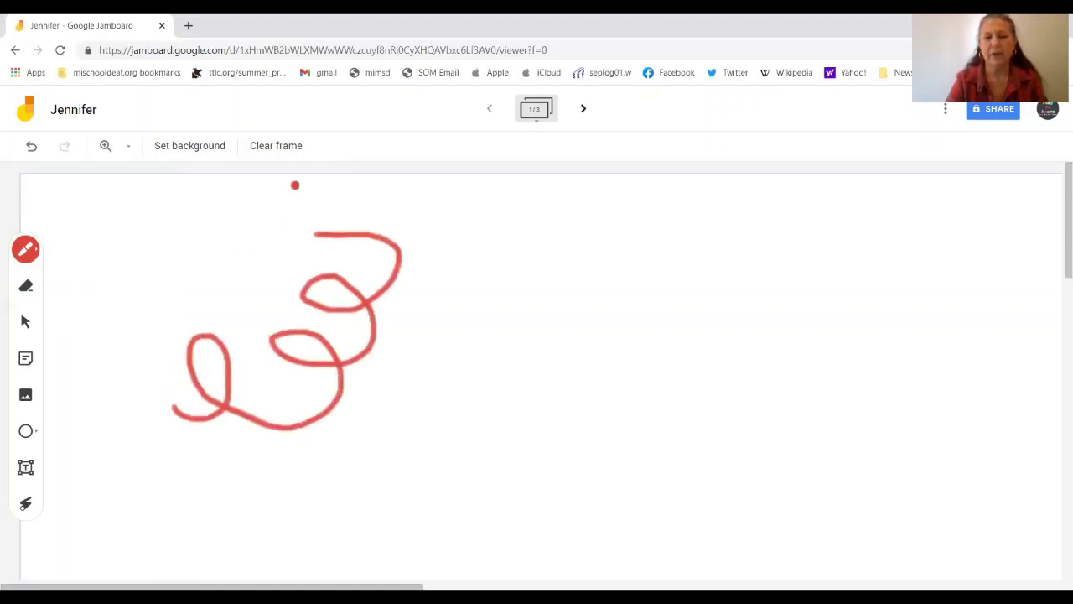
{"action": "left_click", "coordinate": [289, 151]}
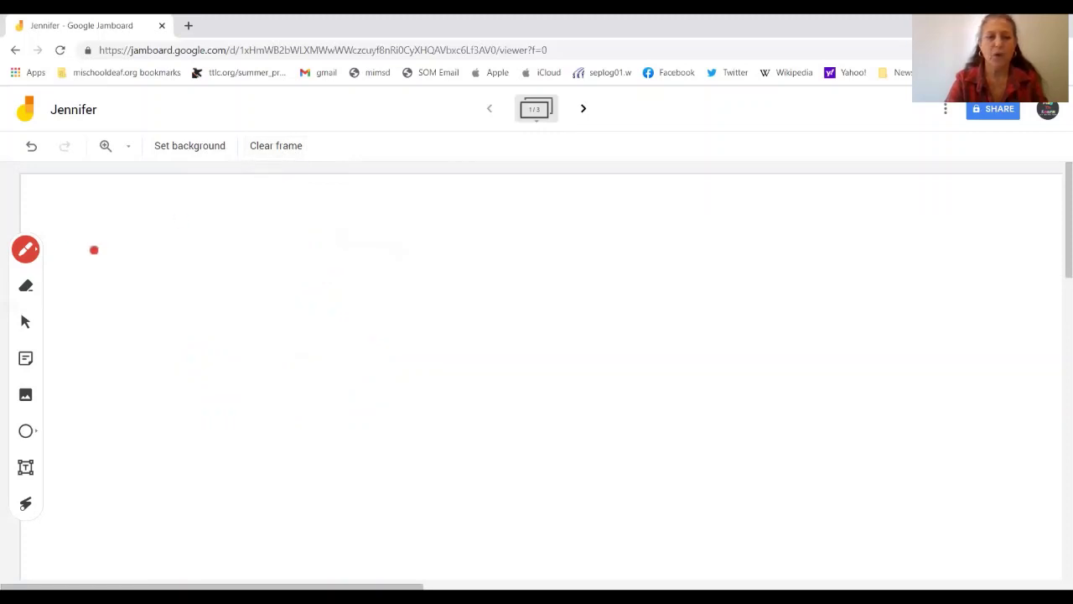
- Draw a thick green oval with the highlighter
{"action": "left_click", "coordinate": [26, 256]}
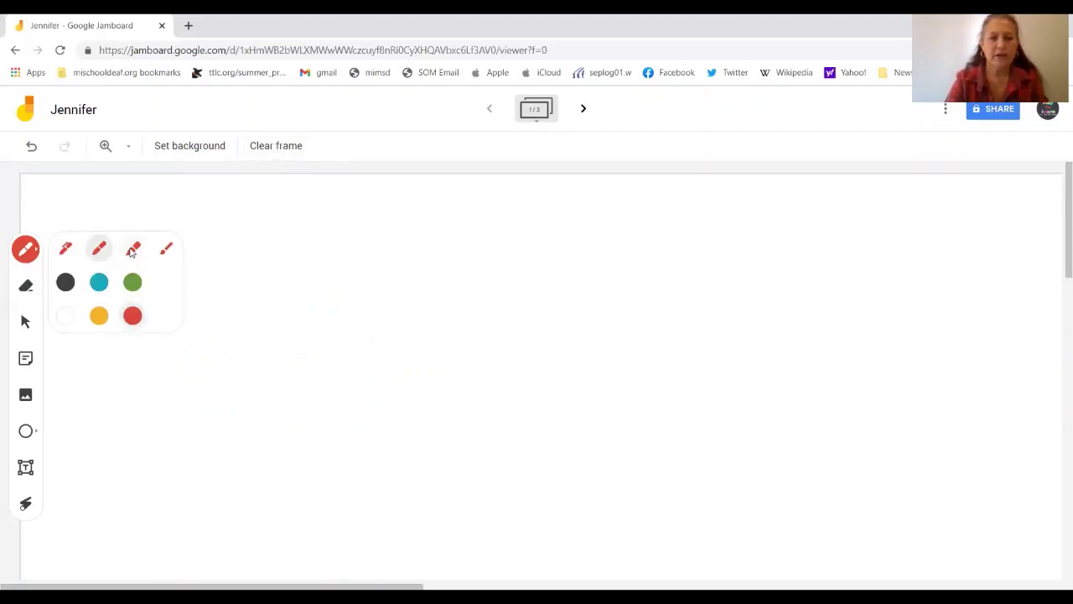
{"action": "left_click", "coordinate": [133, 249]}
{"action": "left_click", "coordinate": [132, 281]}
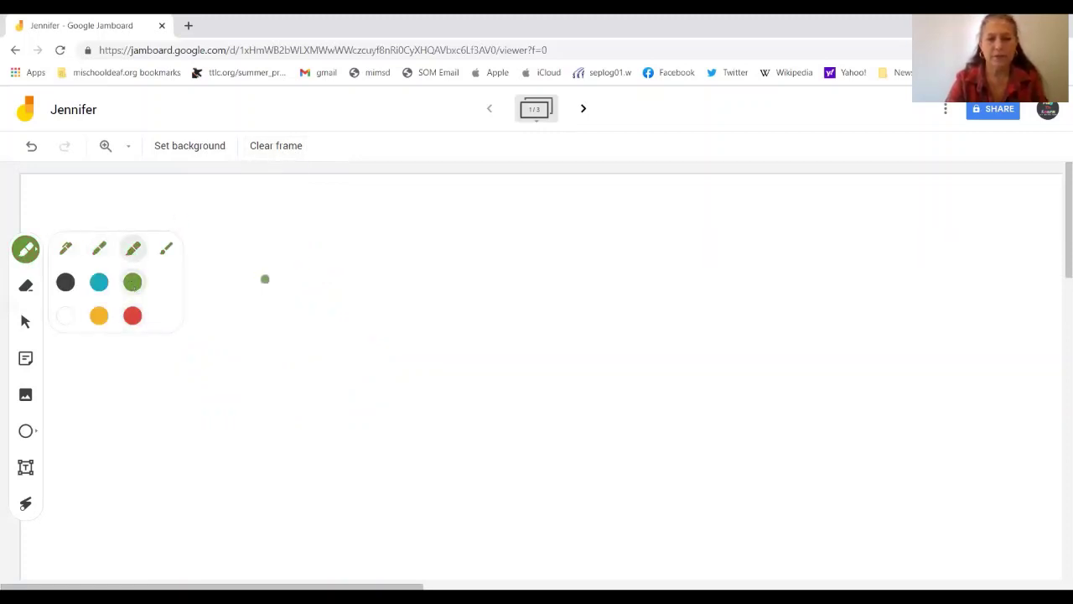
{"action": "mouse_move", "coordinate": [309, 254]}
{"action": "left_mouse_down"}
{"action": "mouse_move", "coordinate": [390, 329]}
{"action": "mouse_move", "coordinate": [331, 279]}
{"action": "mouse_move", "coordinate": [278, 266]}
{"action": "left_mouse_up"}
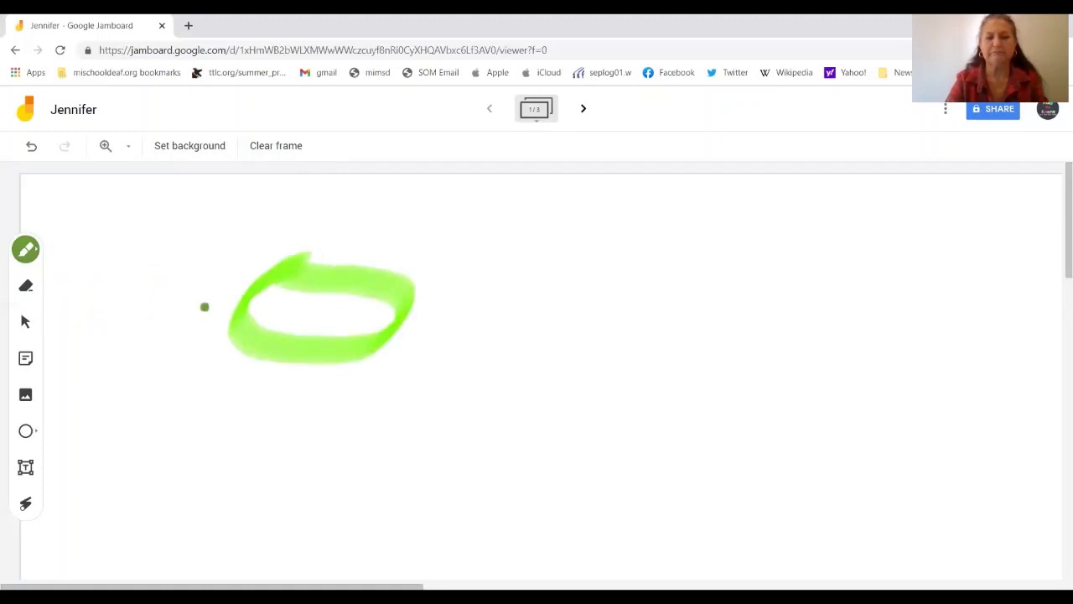
- Rub out most of the green oval's strokes with the Eraser
{"action": "left_click", "coordinate": [27, 287]}
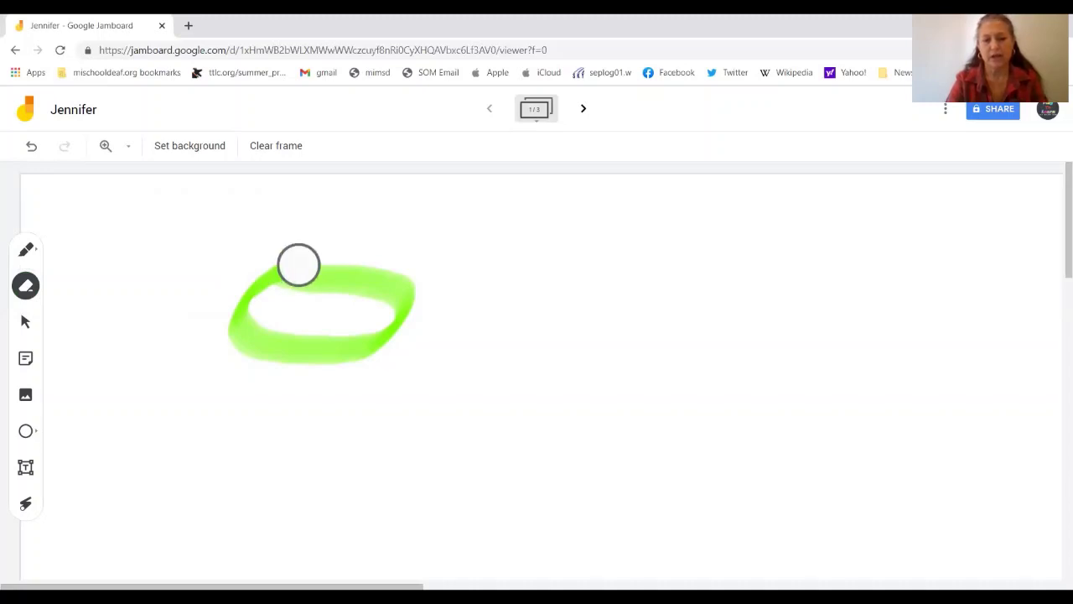
{"action": "mouse_move", "coordinate": [297, 261]}
{"action": "left_mouse_down"}
{"action": "mouse_move", "coordinate": [246, 338]}
{"action": "mouse_move", "coordinate": [337, 351]}
{"action": "mouse_move", "coordinate": [402, 319]}
{"action": "mouse_move", "coordinate": [402, 302]}
{"action": "mouse_move", "coordinate": [377, 286]}
{"action": "mouse_move", "coordinate": [305, 281]}
{"action": "left_mouse_up"}
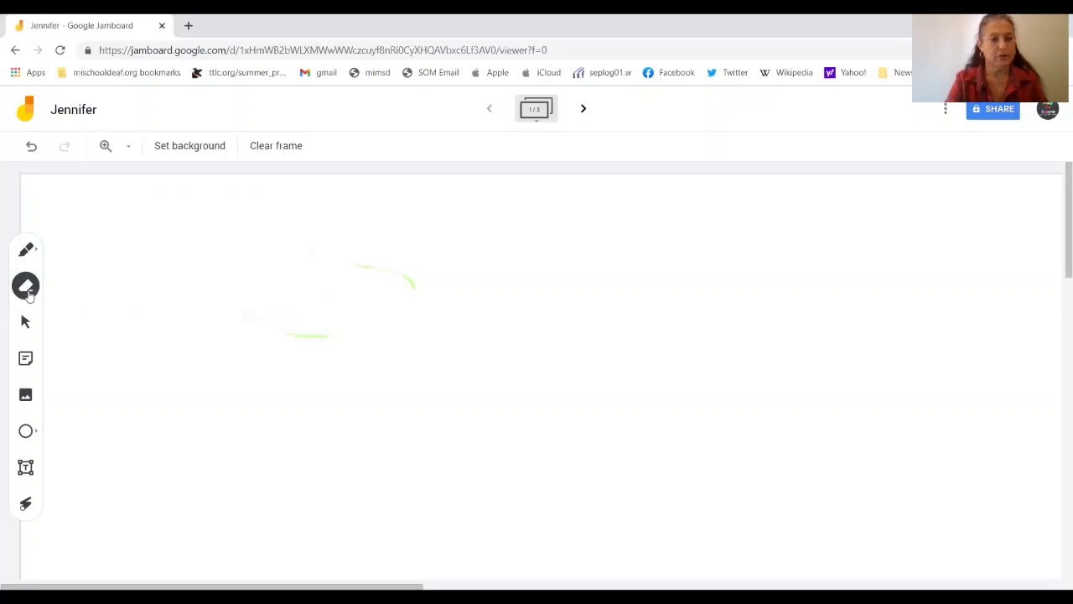
- Add a yellow sticky note reading 'help' to the frame
{"action": "left_click", "coordinate": [27, 358]}
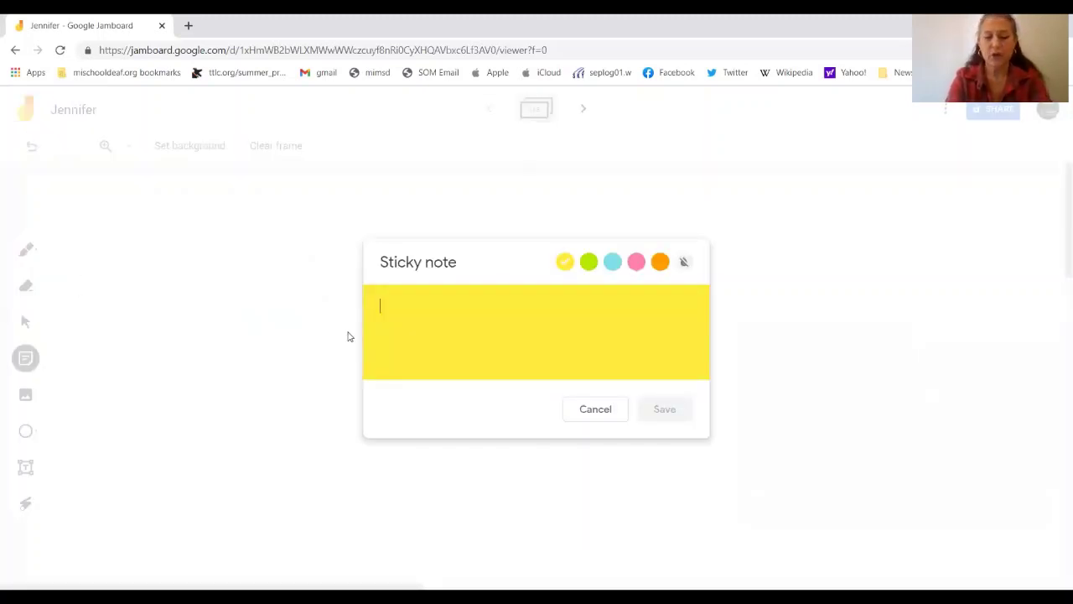
{"action": "type", "text": "hek"}
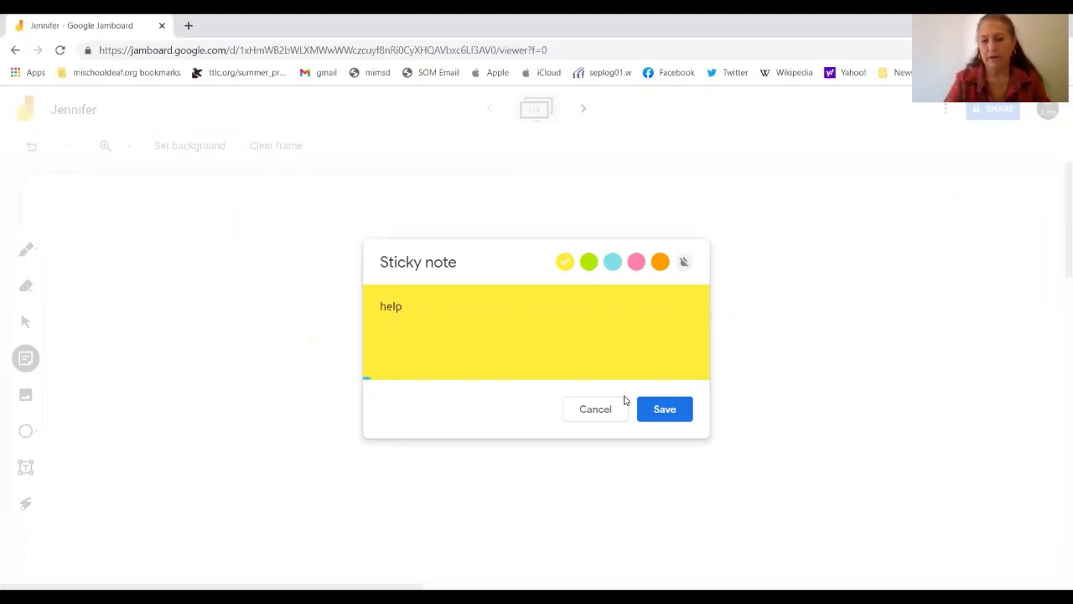
{"action": "left_click", "coordinate": [678, 411]}
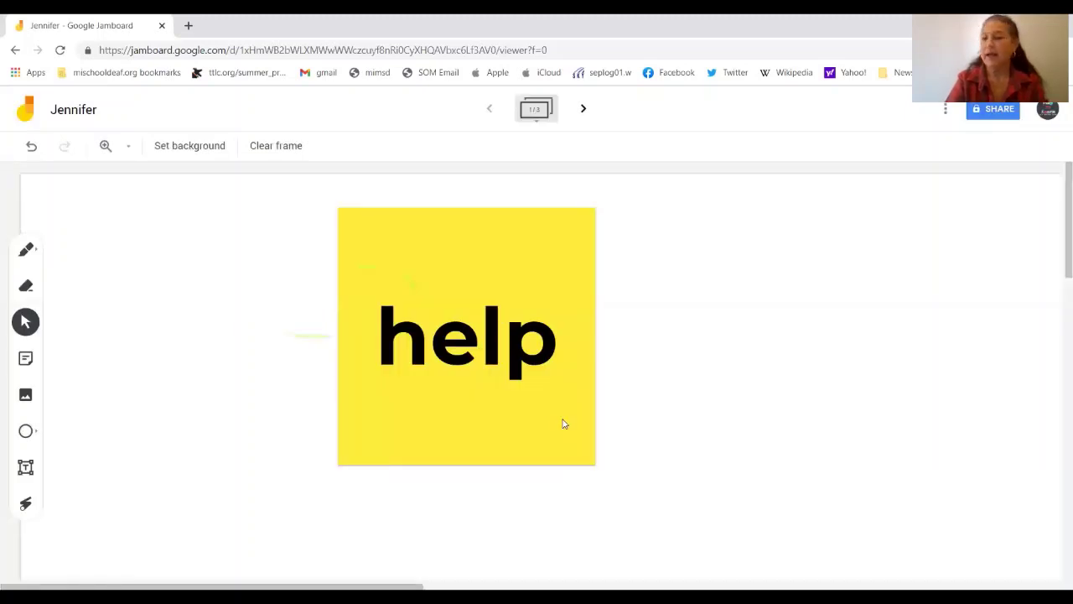
- Move the help note left, shrink it, then clear the frame
{"action": "left_click_drag", "start_coordinate": [454, 279], "coordinate": [360, 277]}
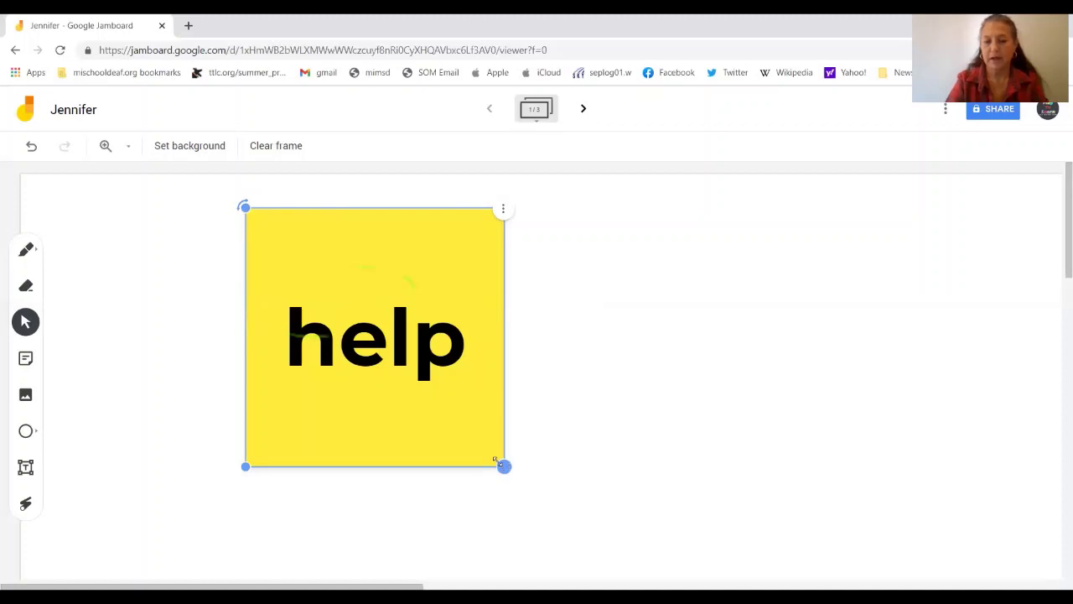
{"action": "left_click_drag", "start_coordinate": [500, 463], "coordinate": [332, 286]}
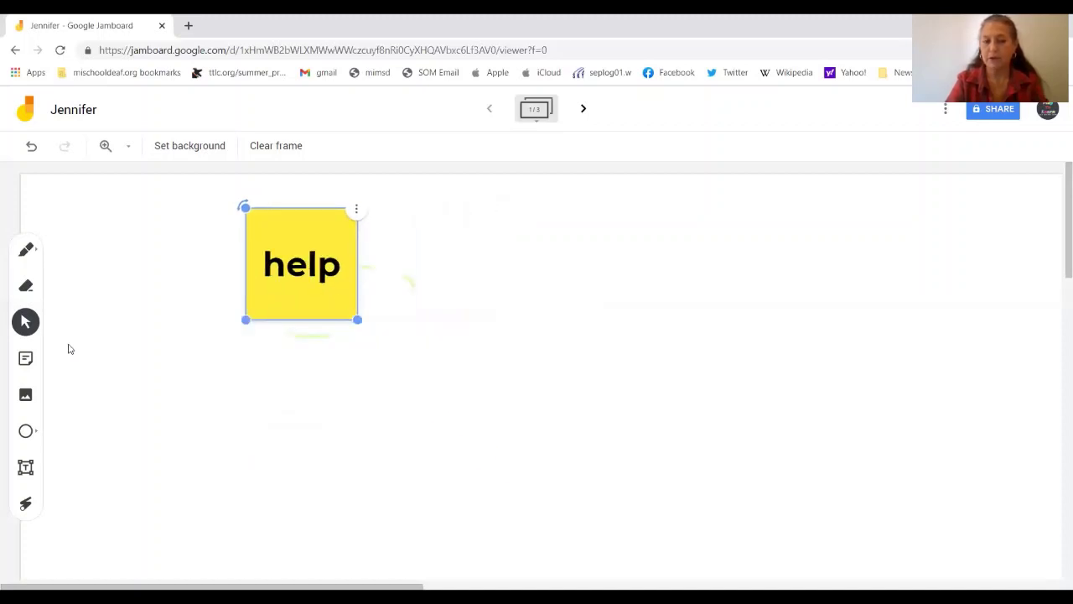
{"action": "left_click", "coordinate": [159, 397]}
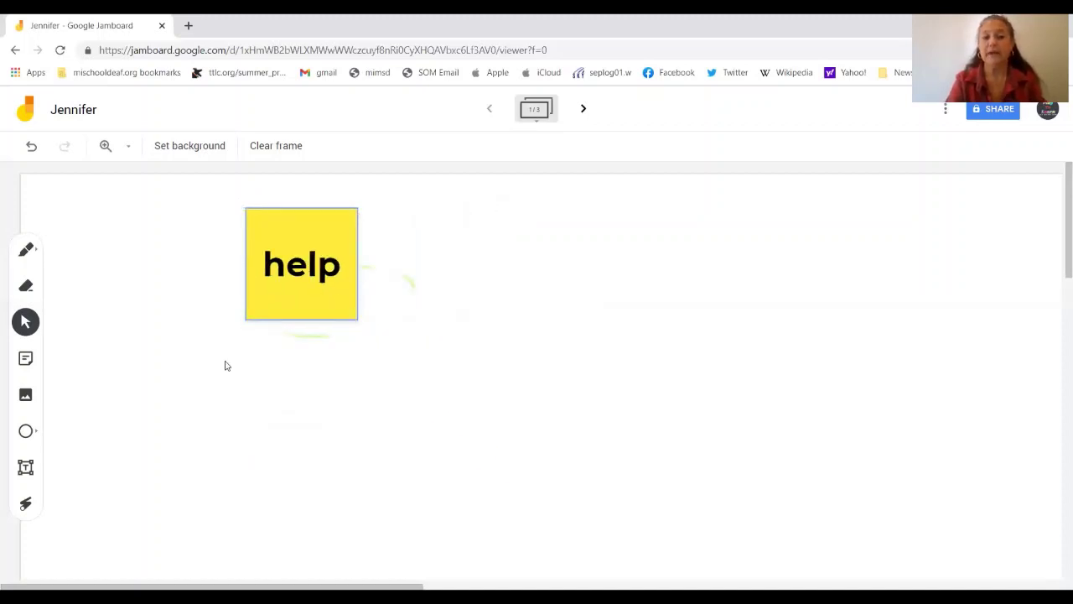
{"action": "left_click", "coordinate": [280, 148]}
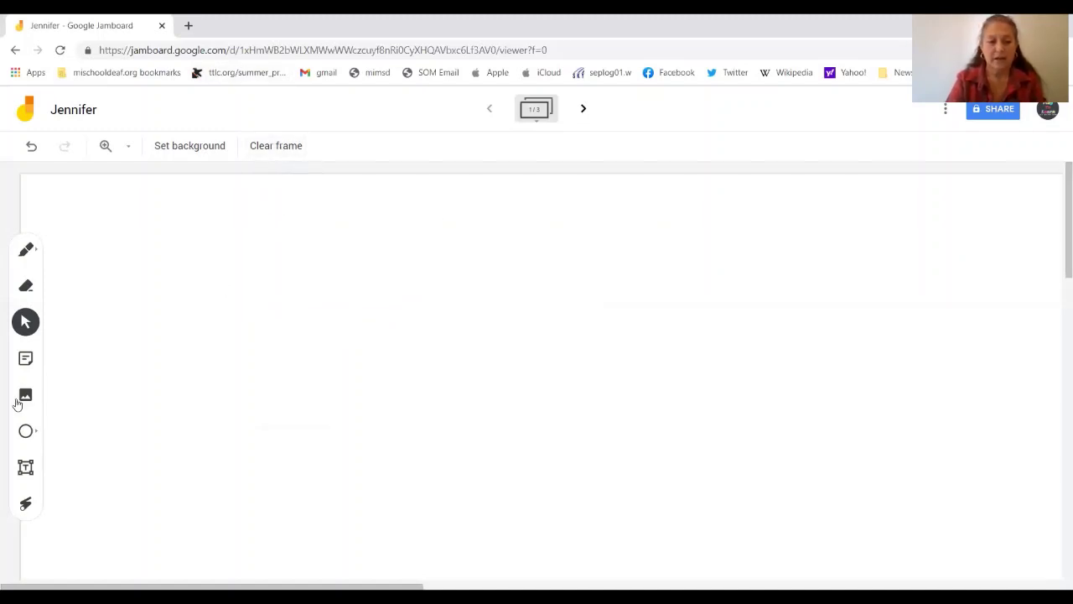
- Search Google Images for 'dog' and insert the fluffy brown dog photo
{"action": "left_click", "coordinate": [26, 395]}
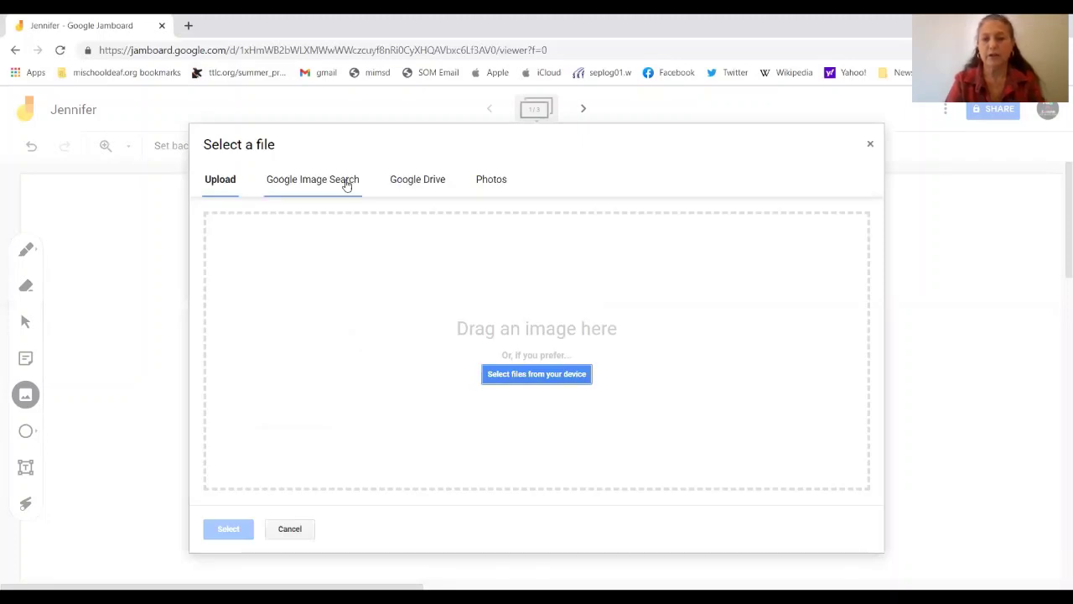
{"action": "left_click", "coordinate": [347, 186]}
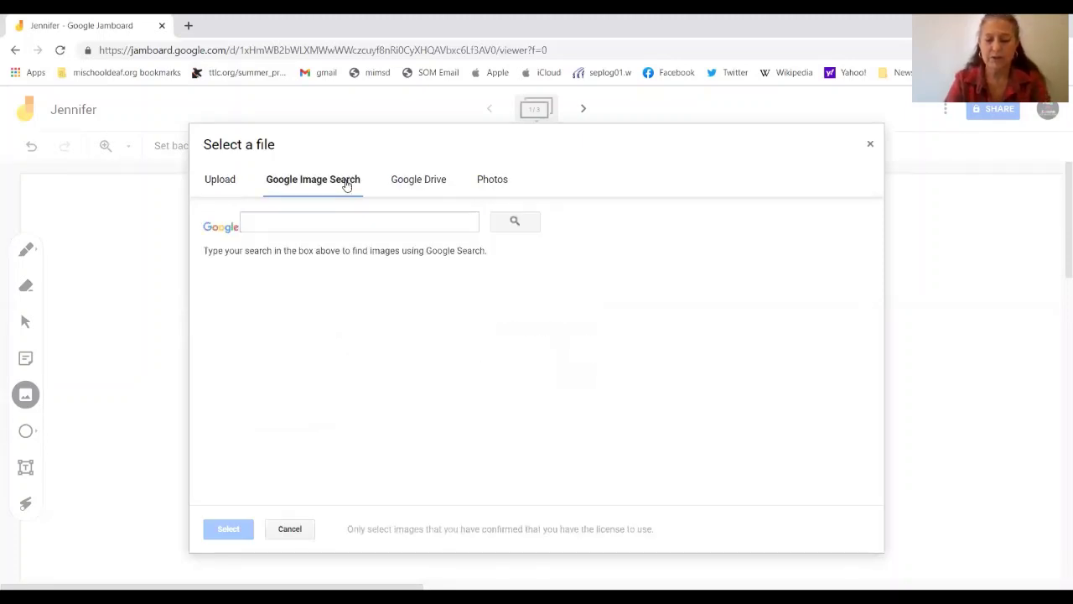
{"action": "left_click", "coordinate": [320, 222]}
{"action": "type", "text": "dog"}
{"action": "key", "text": "Return"}
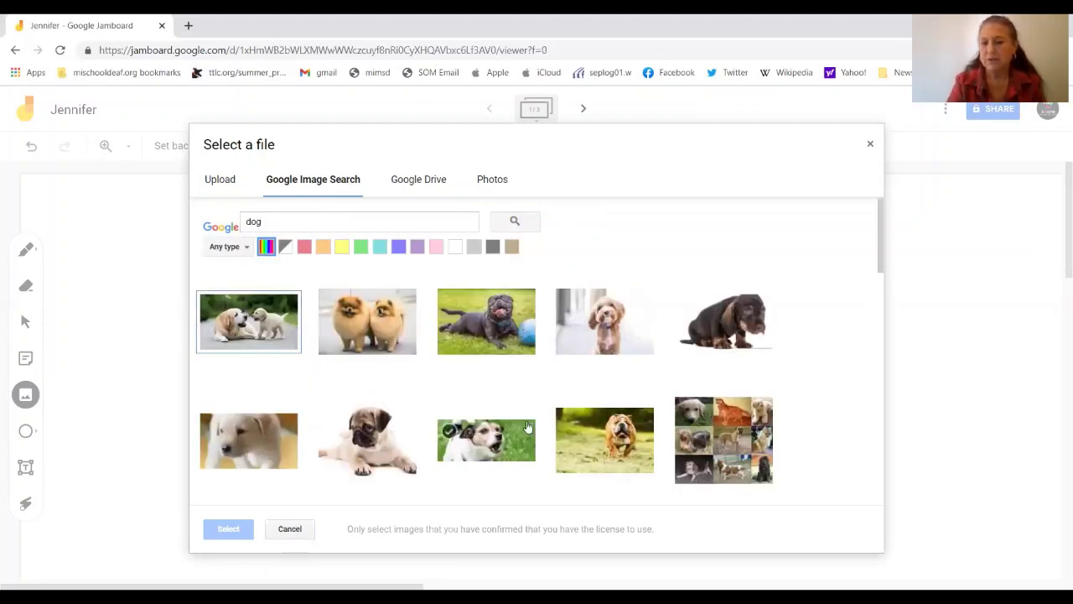
{"action": "left_click", "coordinate": [605, 334]}
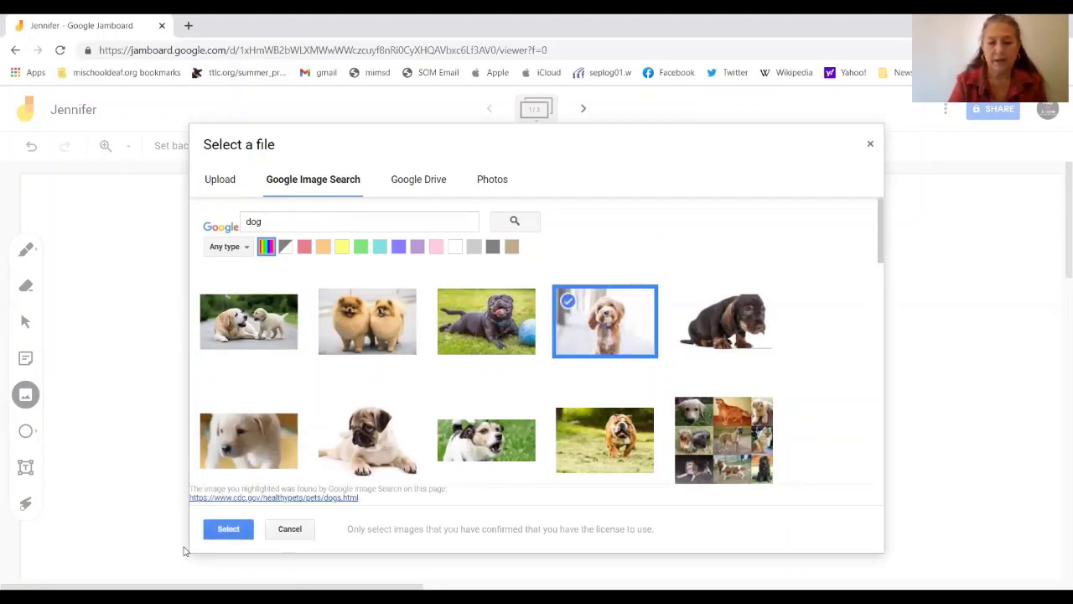
{"action": "left_click", "coordinate": [228, 528]}
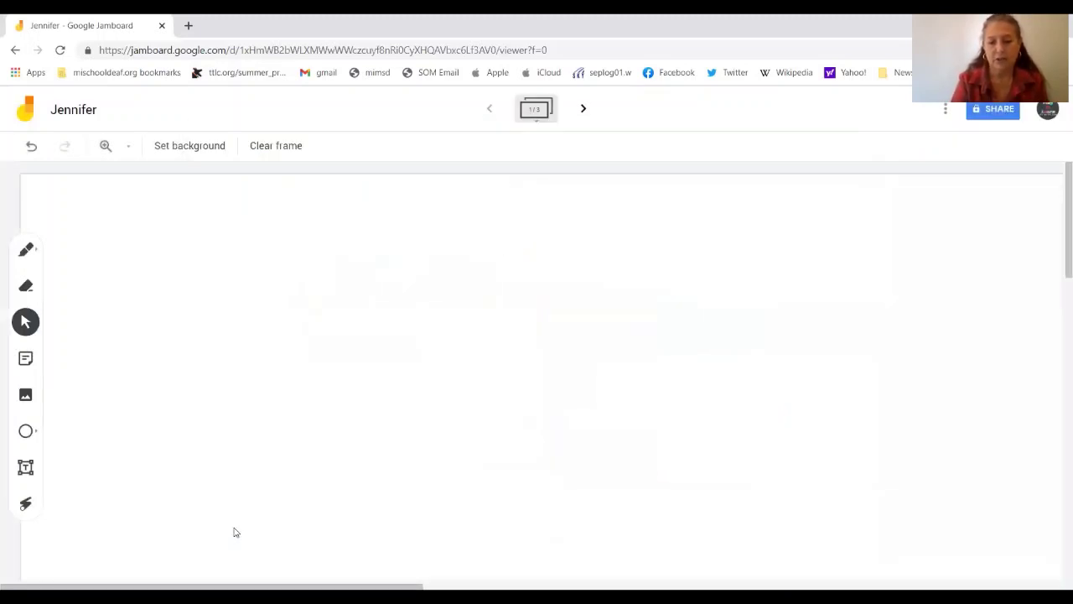
- Insert a dog photo again, then shrink and slightly rotate it near the top left
{"action": "left_click", "coordinate": [26, 396]}
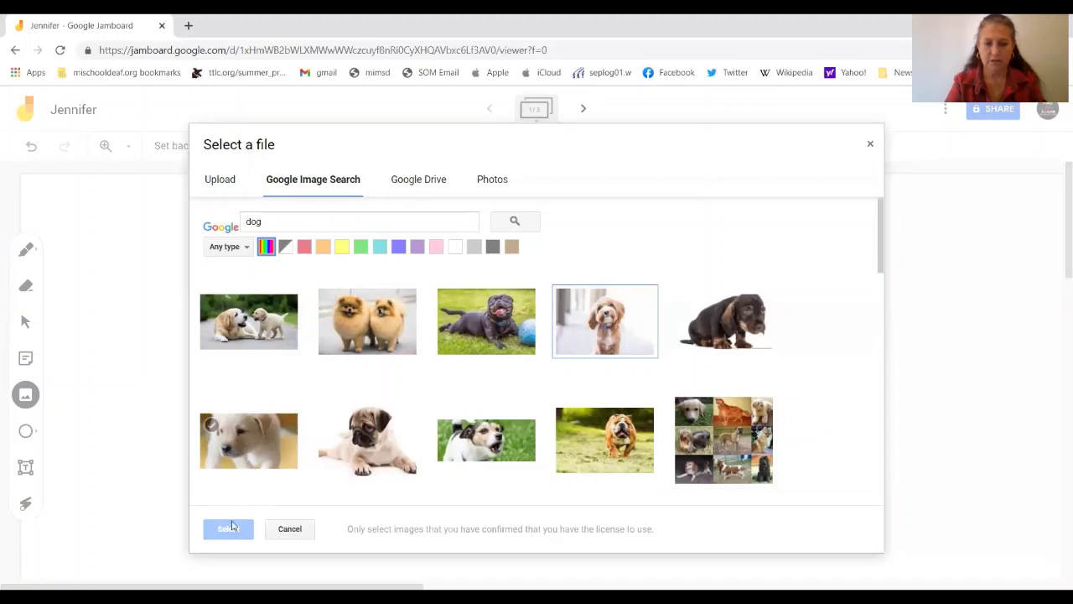
{"action": "left_click", "coordinate": [360, 342]}
{"action": "left_click", "coordinate": [216, 534]}
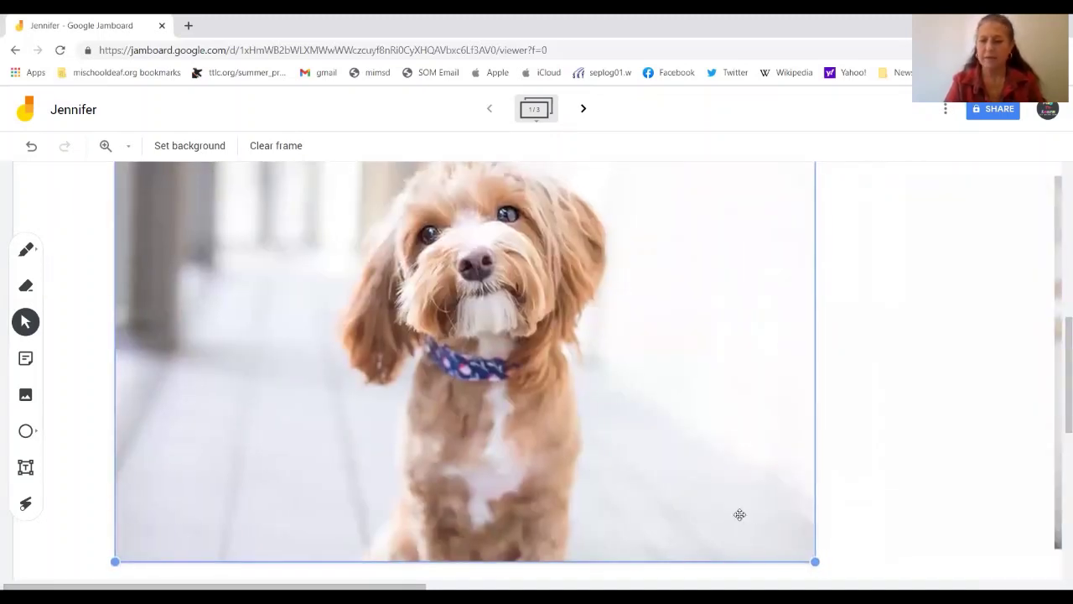
{"action": "left_click_drag", "start_coordinate": [809, 559], "coordinate": [425, 302]}
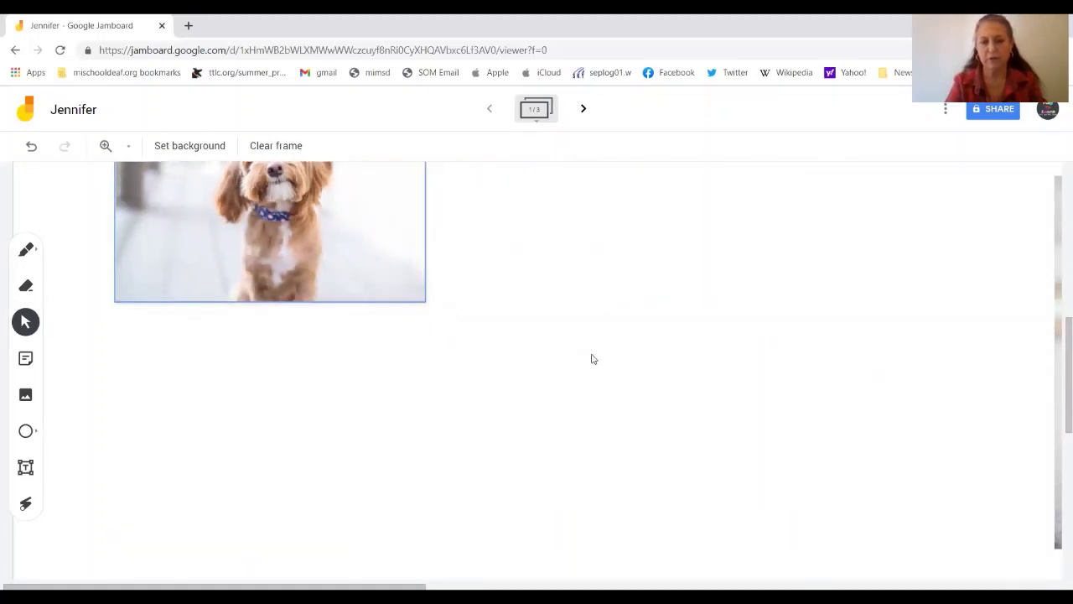
{"action": "scroll", "coordinate": [592, 360], "scroll_direction": "up", "scroll_amount": 2}
{"action": "left_click_drag", "start_coordinate": [419, 461], "coordinate": [319, 311]}
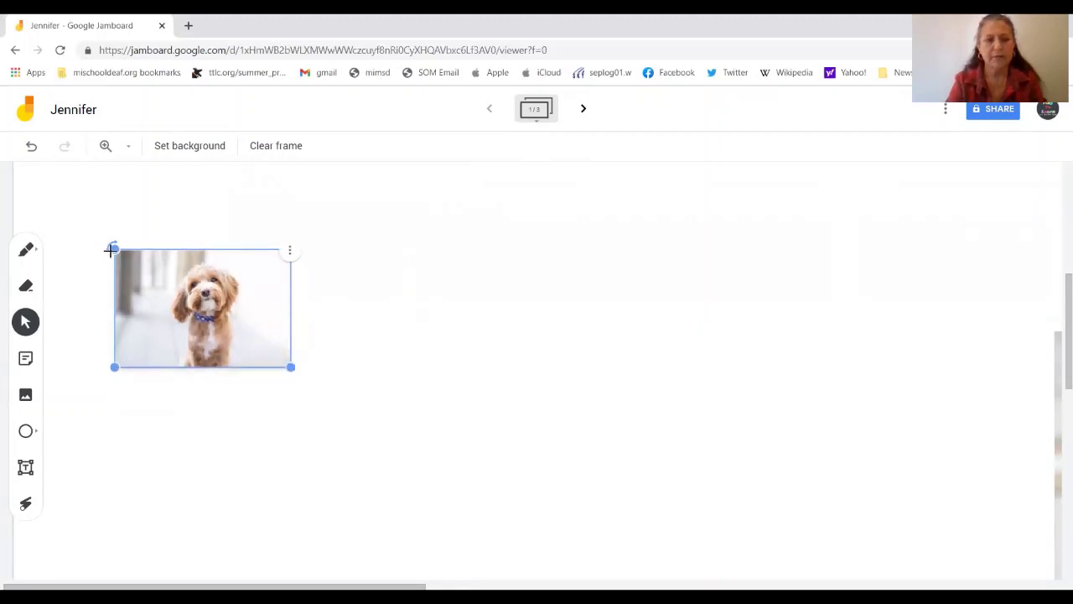
{"action": "left_click_drag", "start_coordinate": [104, 263], "coordinate": [125, 249]}
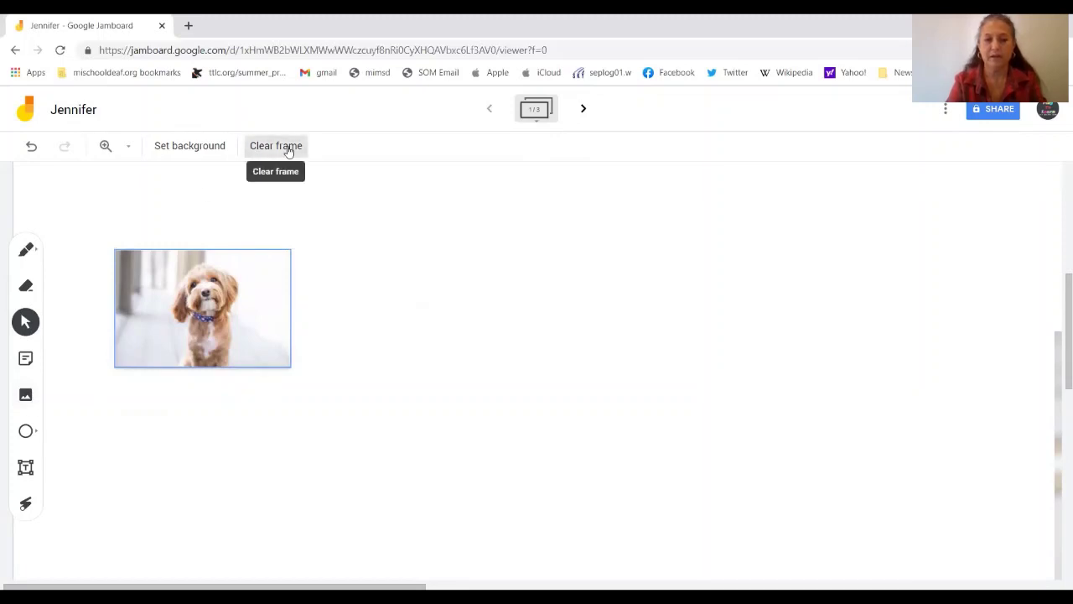
- Clear the dog photo and place a circle shape on the frame
{"action": "left_click", "coordinate": [287, 148]}
{"action": "left_click", "coordinate": [27, 431]}
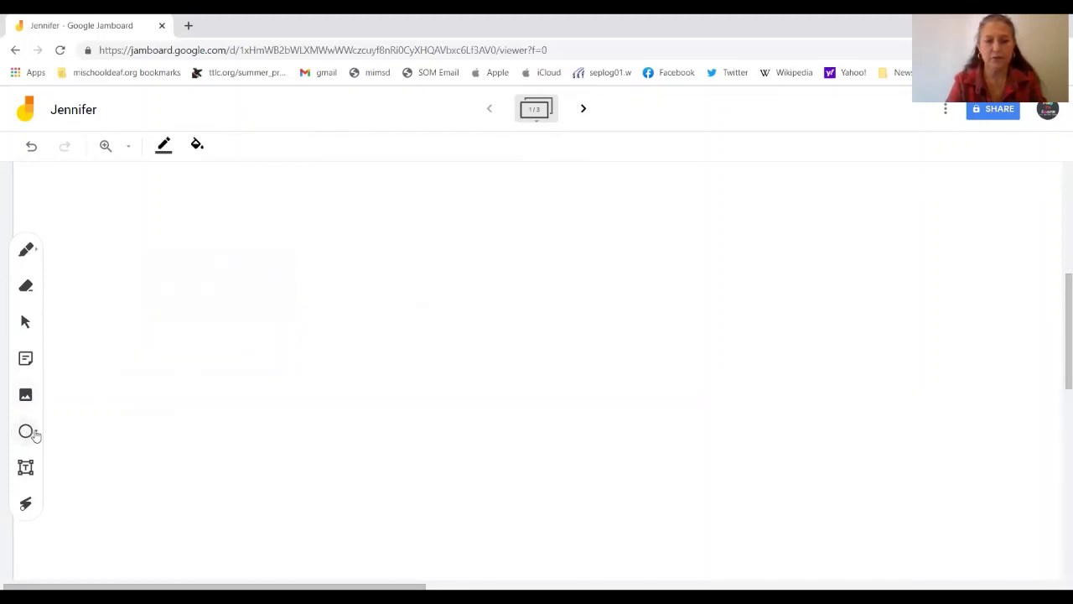
{"action": "left_click", "coordinate": [35, 434]}
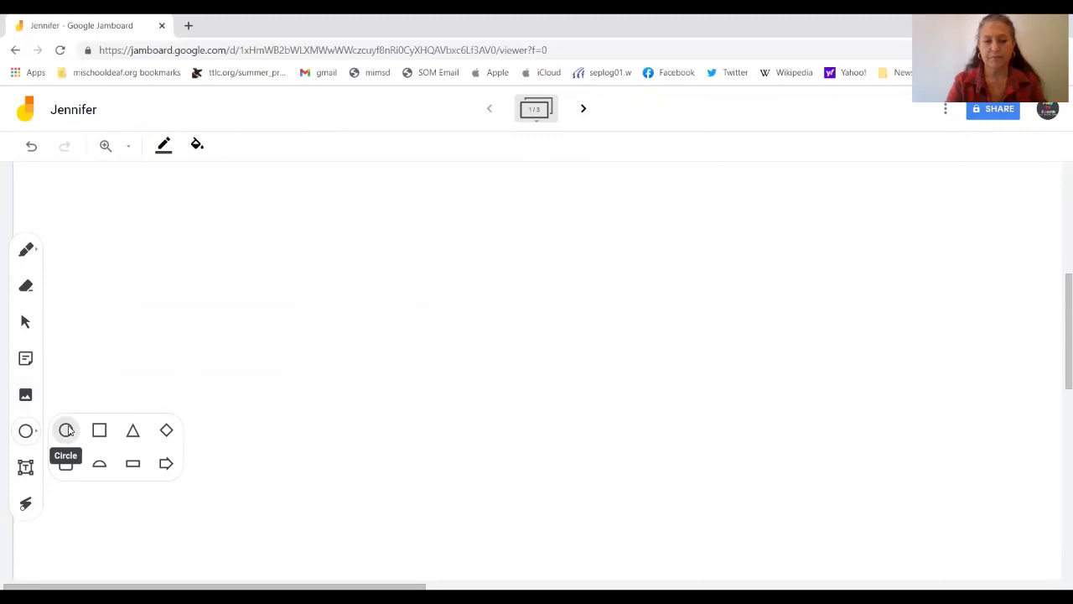
{"action": "left_click", "coordinate": [68, 431]}
{"action": "left_click", "coordinate": [269, 302]}
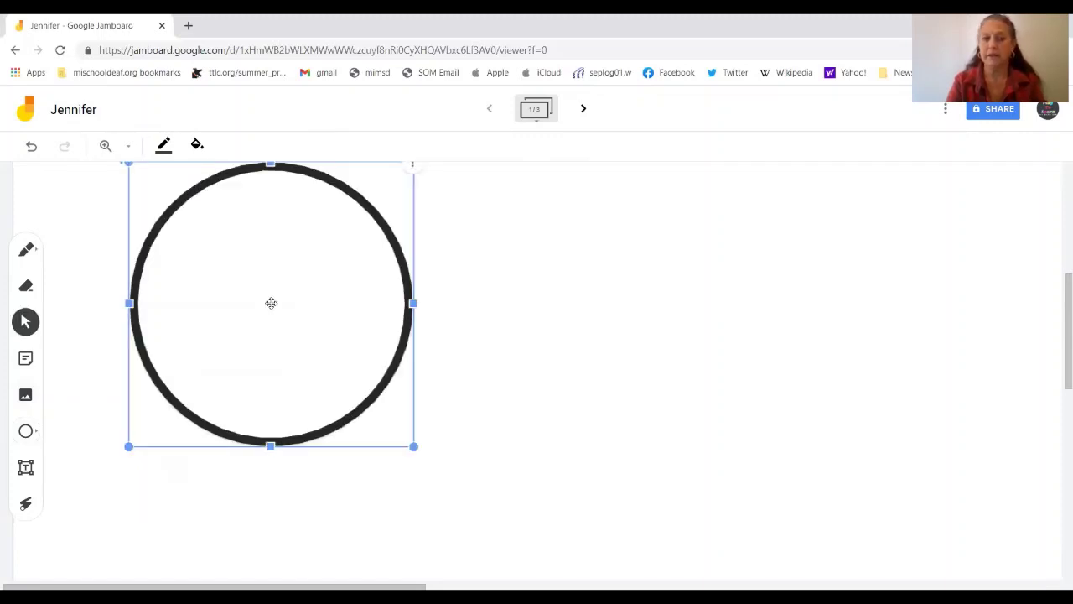
- Fill the circle pink with a red border, then clear it off the frame
{"action": "left_click", "coordinate": [199, 146]}
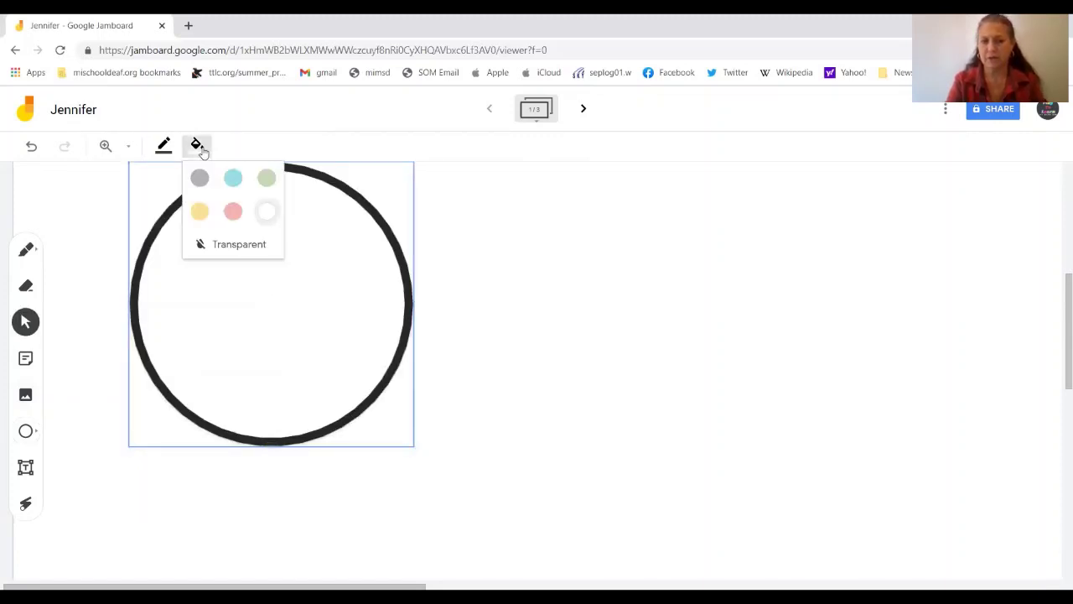
{"action": "left_click", "coordinate": [233, 211]}
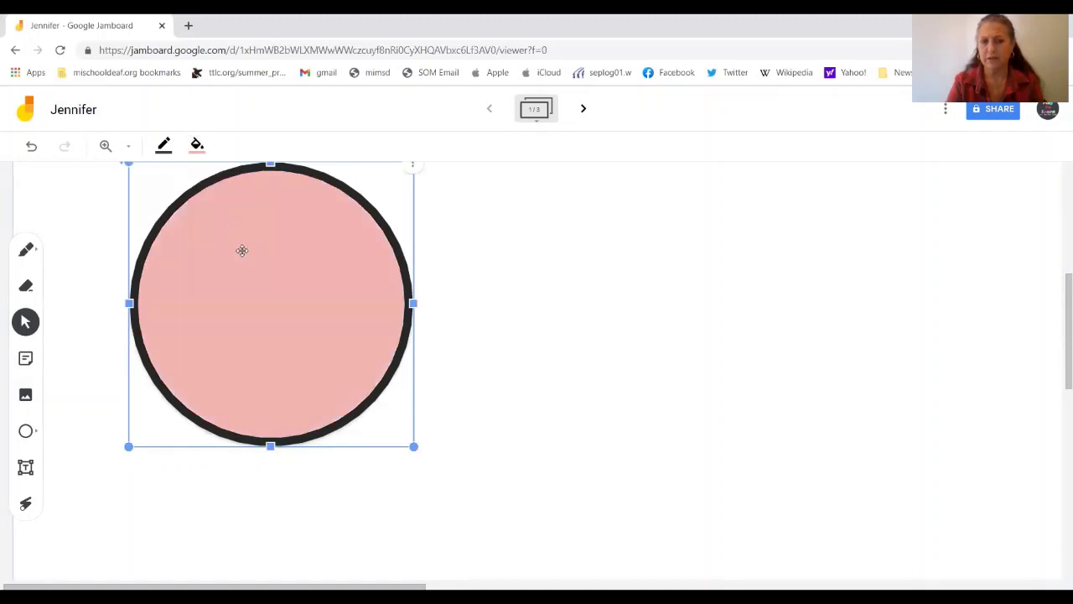
{"action": "left_click", "coordinate": [166, 158]}
{"action": "left_click", "coordinate": [165, 168]}
{"action": "left_click", "coordinate": [165, 149]}
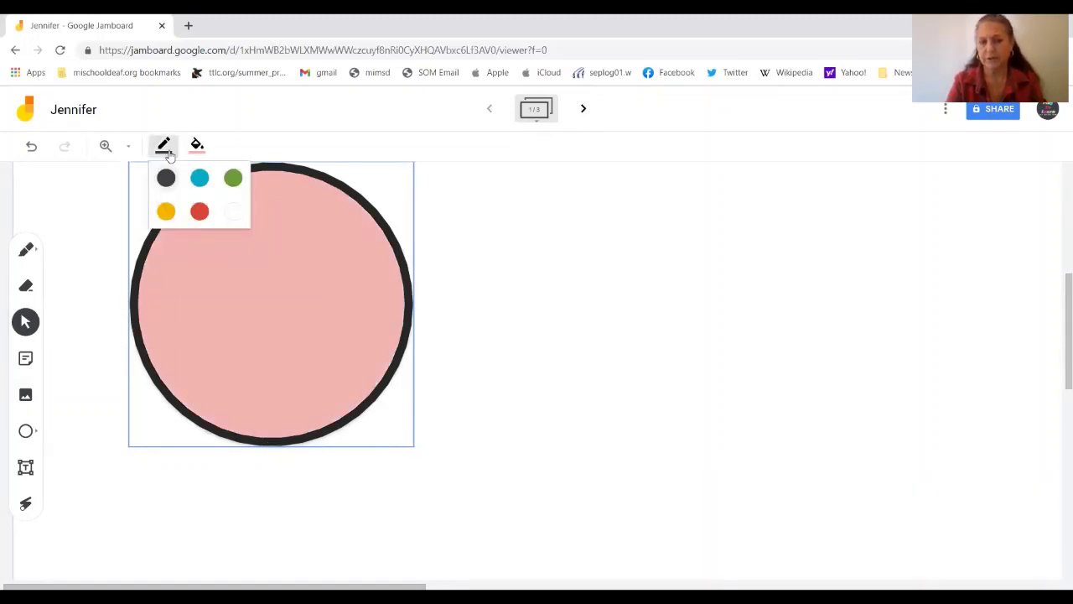
{"action": "left_click", "coordinate": [199, 211]}
{"action": "left_click", "coordinate": [621, 413]}
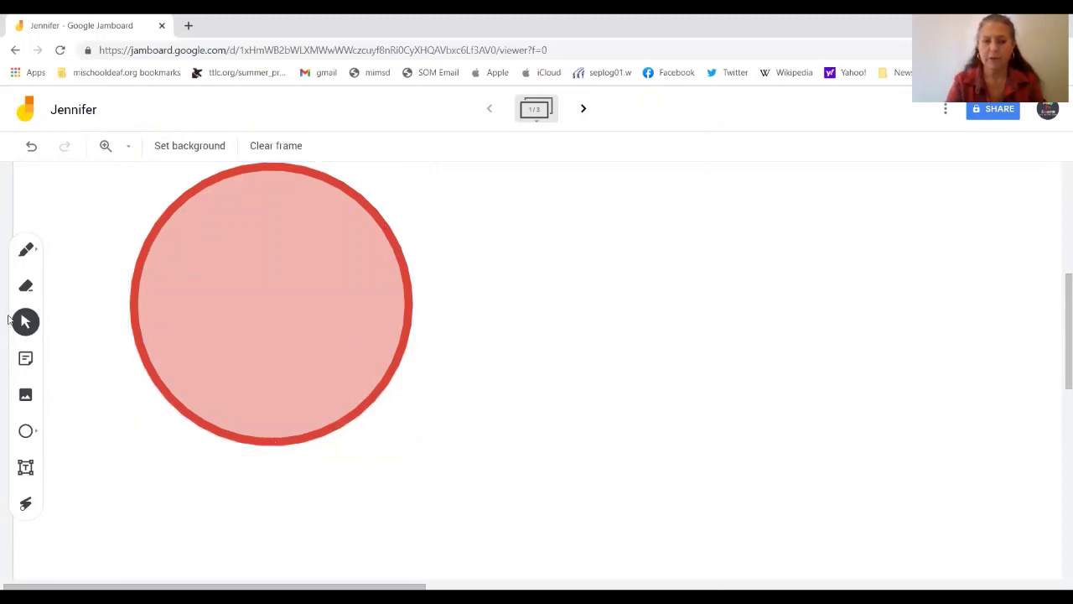
{"action": "left_click", "coordinate": [26, 286]}
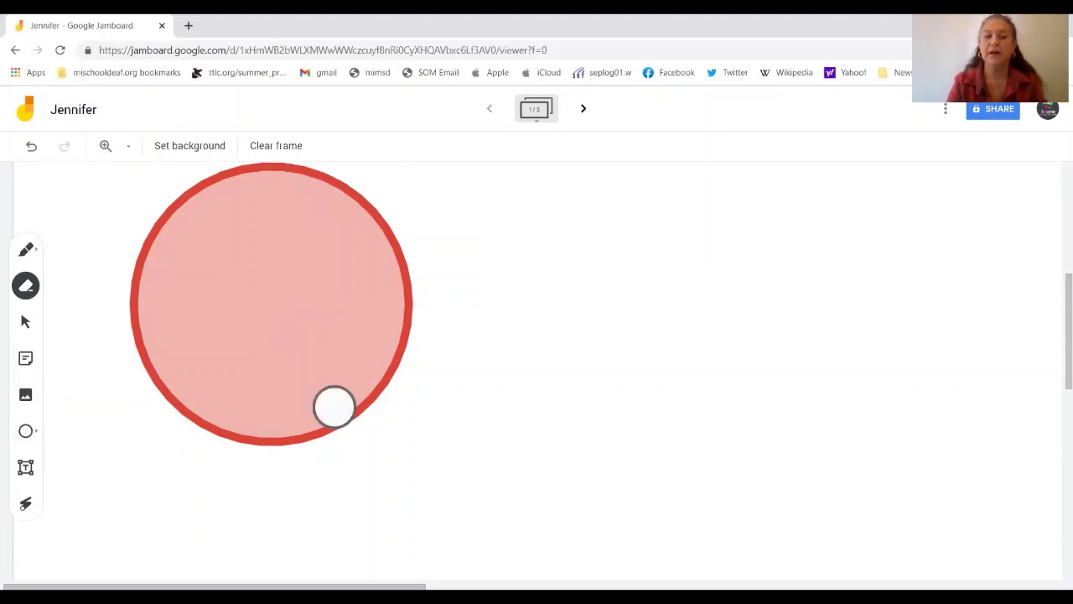
{"action": "left_click", "coordinate": [276, 146]}
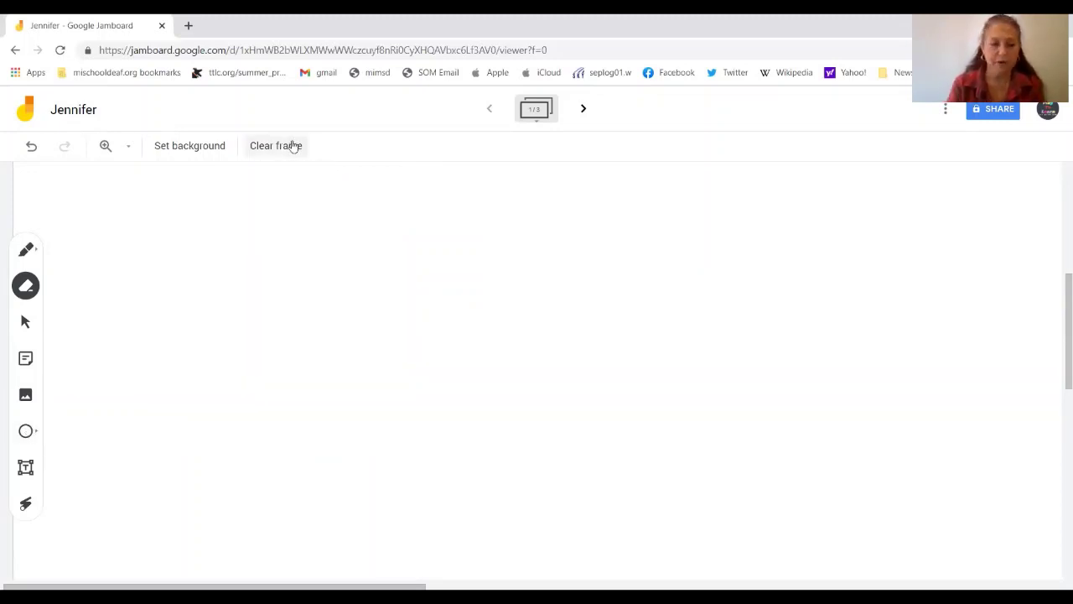
- Place a text box with Title style and yellow text colour
{"action": "left_click", "coordinate": [26, 467]}
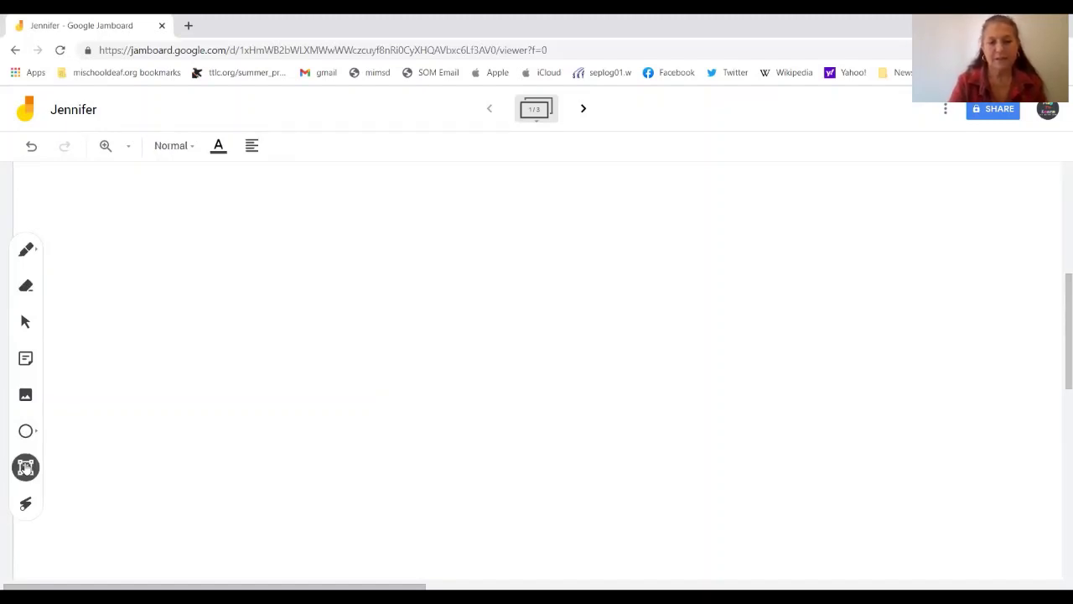
{"action": "left_click", "coordinate": [283, 231]}
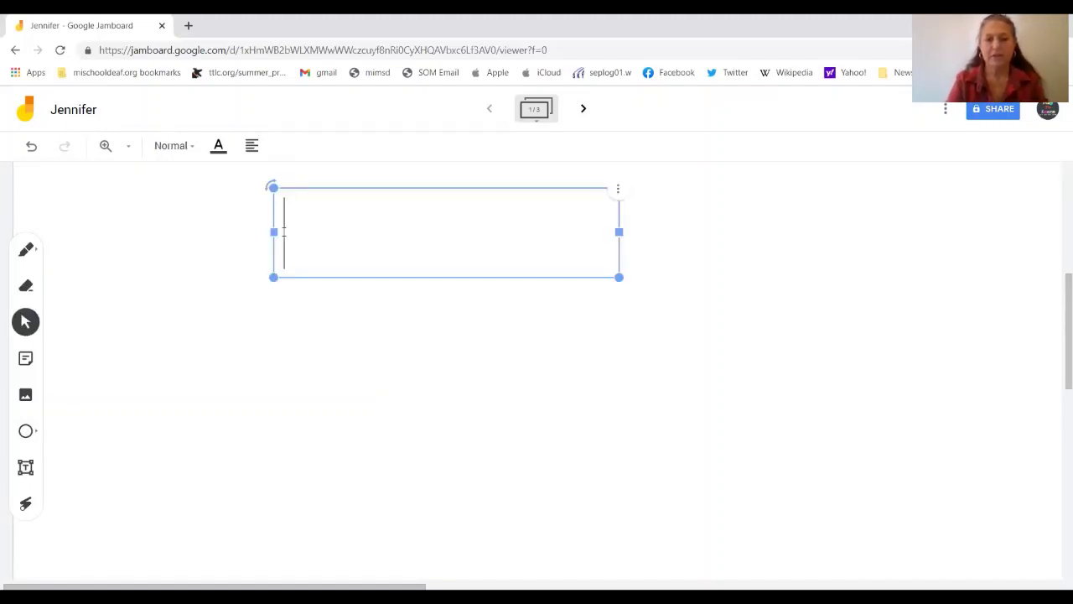
{"action": "left_click", "coordinate": [192, 147]}
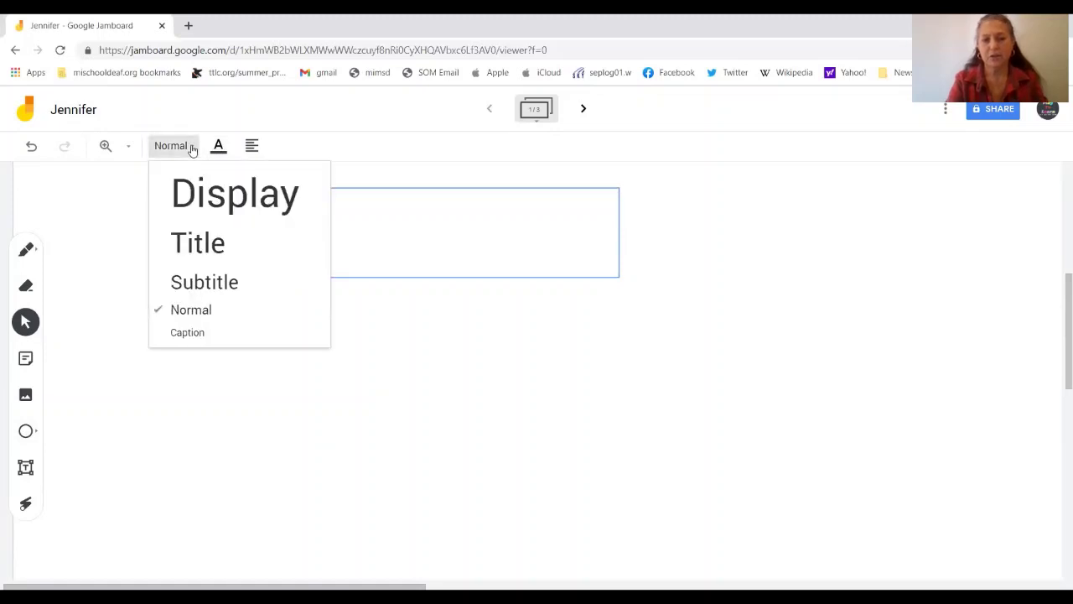
{"action": "left_click", "coordinate": [193, 196]}
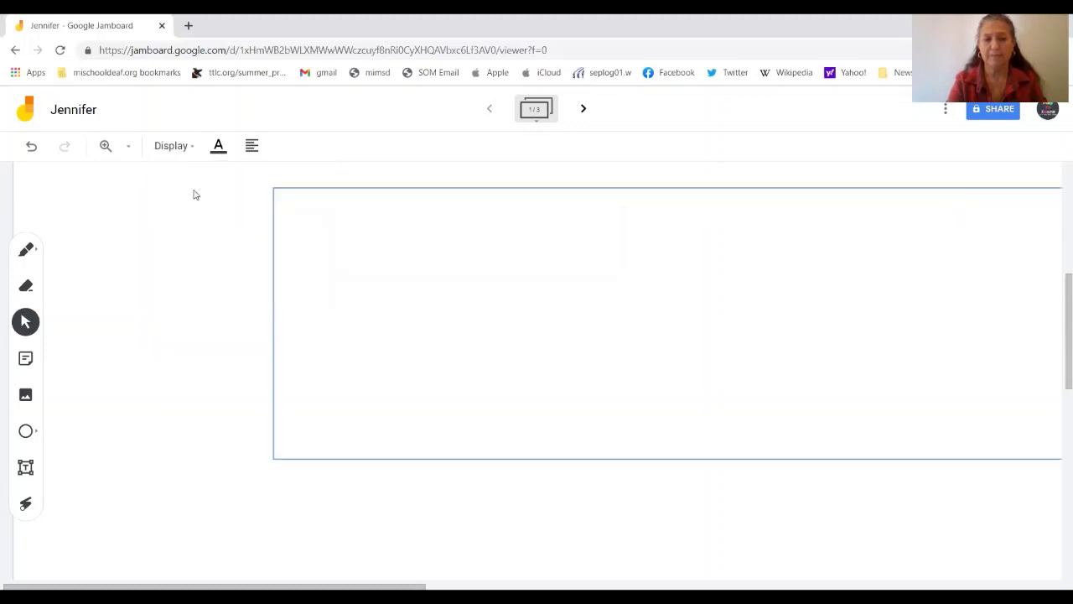
{"action": "left_click", "coordinate": [185, 148]}
{"action": "left_click", "coordinate": [192, 244]}
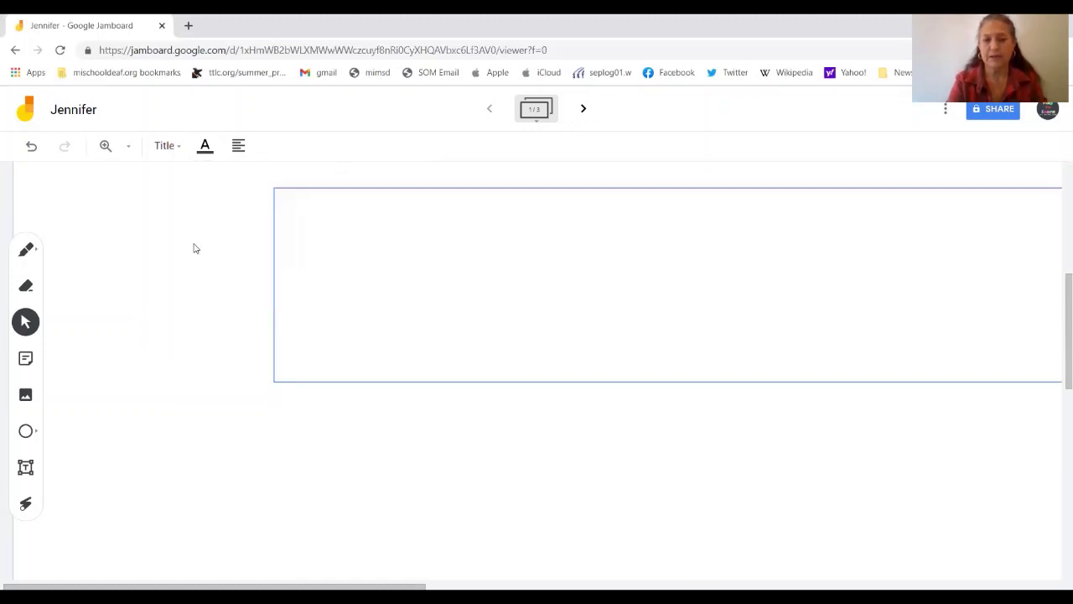
{"action": "left_click", "coordinate": [205, 146]}
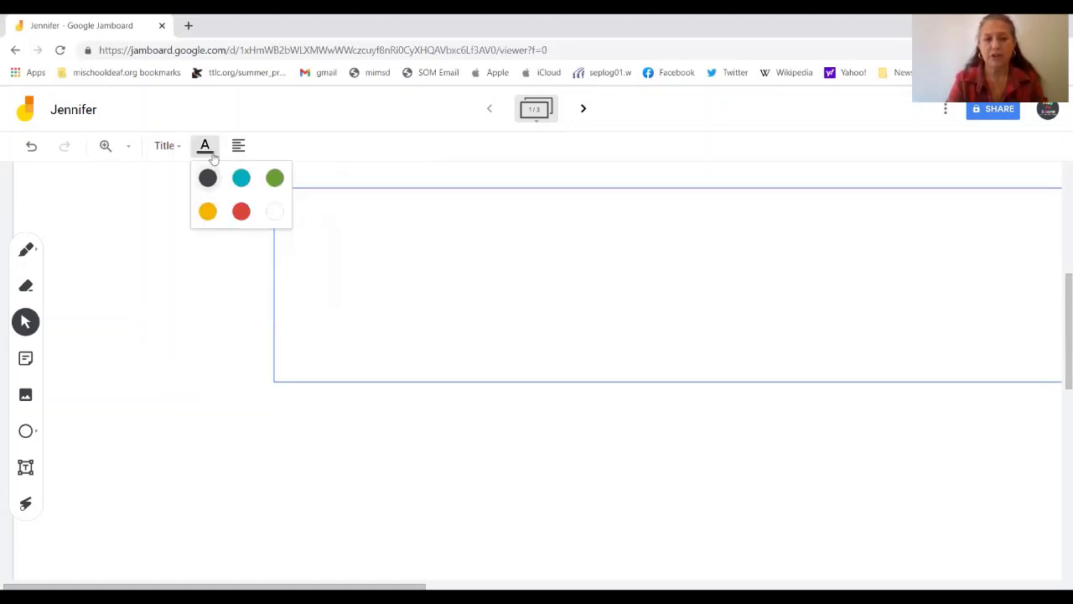
{"action": "left_click", "coordinate": [207, 211]}
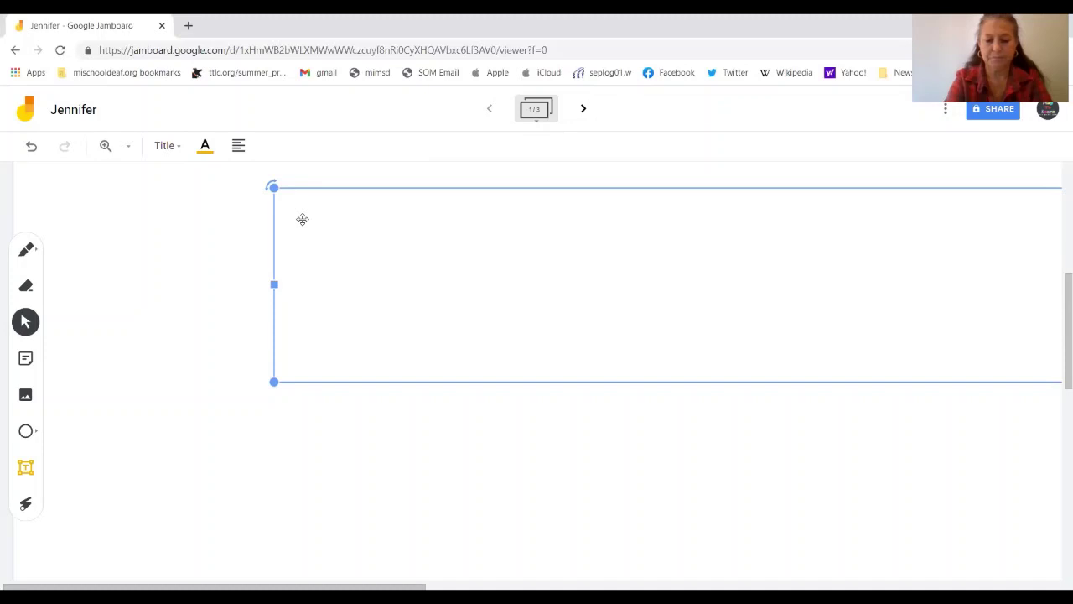
- Type 'name writing', move it up and left, then clear the frame
{"action": "left_click", "coordinate": [357, 245]}
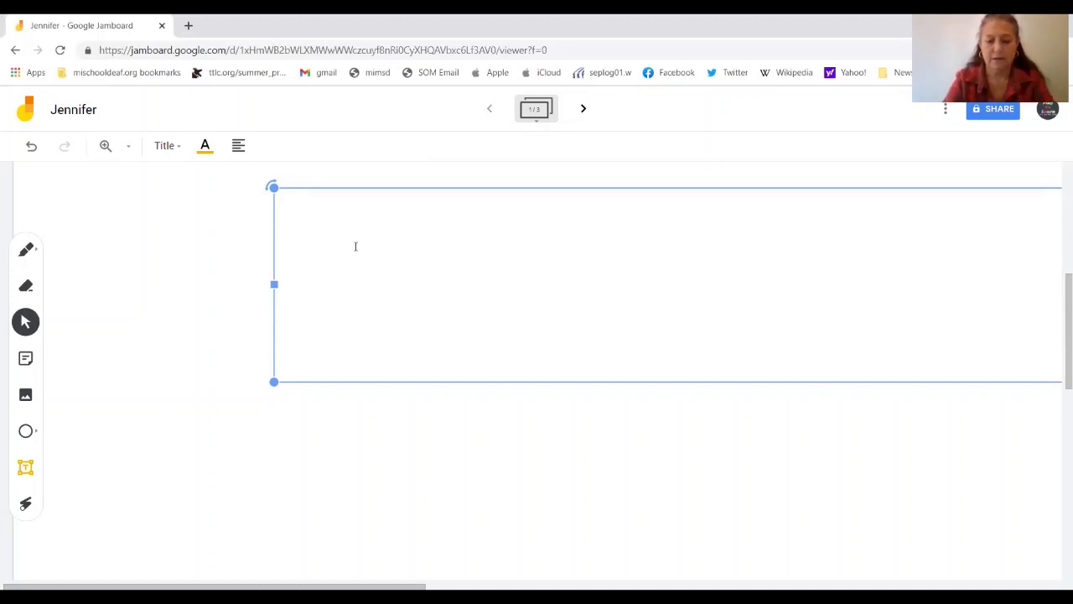
{"action": "type", "text": "nm"}
{"action": "key", "text": "BackSpace"}
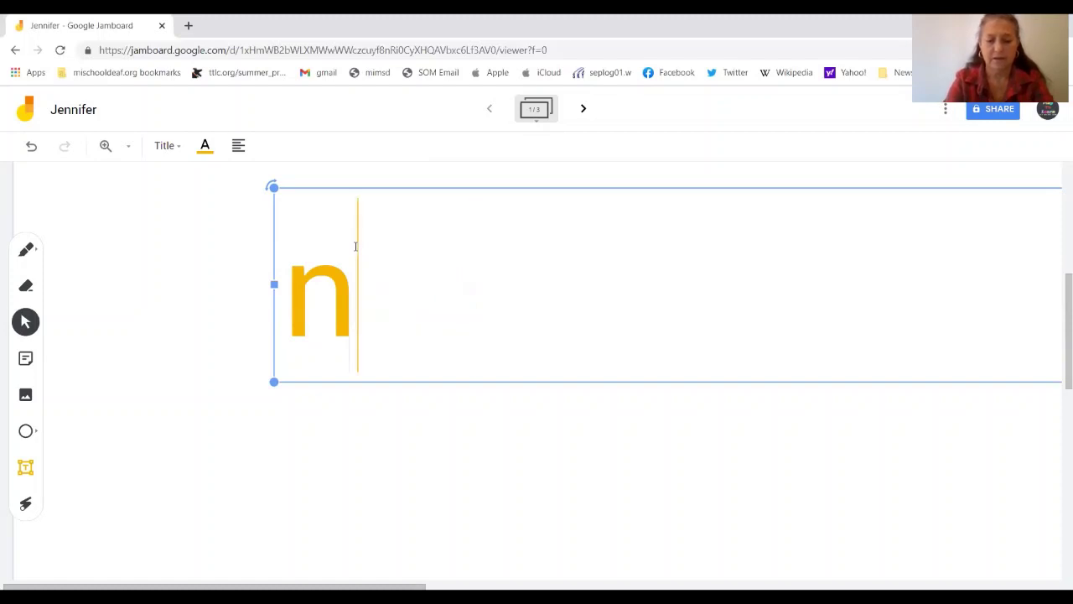
{"action": "type", "text": "ame writing"}
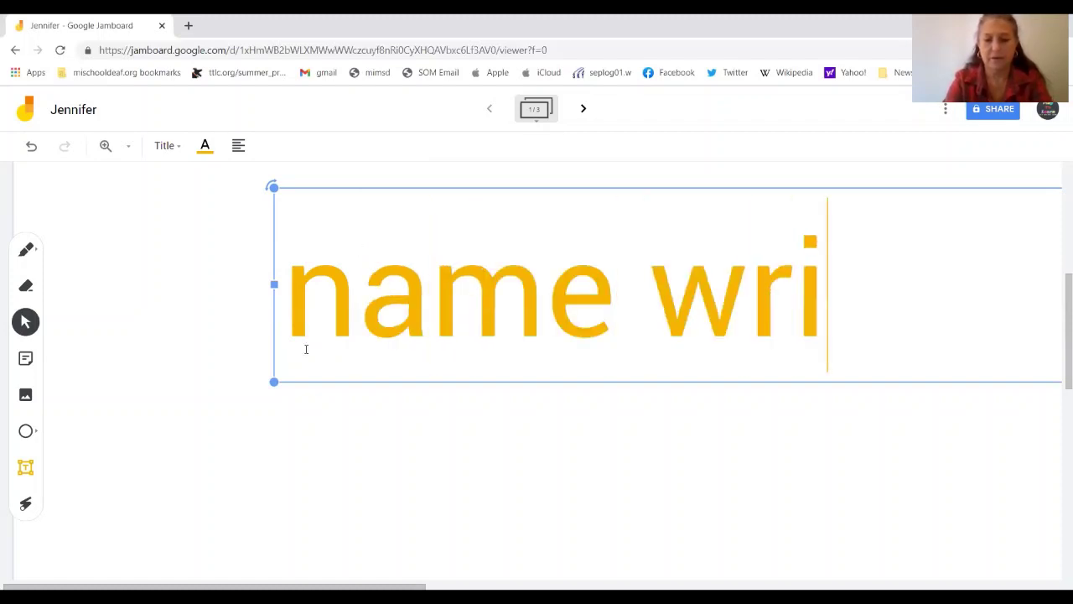
{"action": "left_click", "coordinate": [313, 494]}
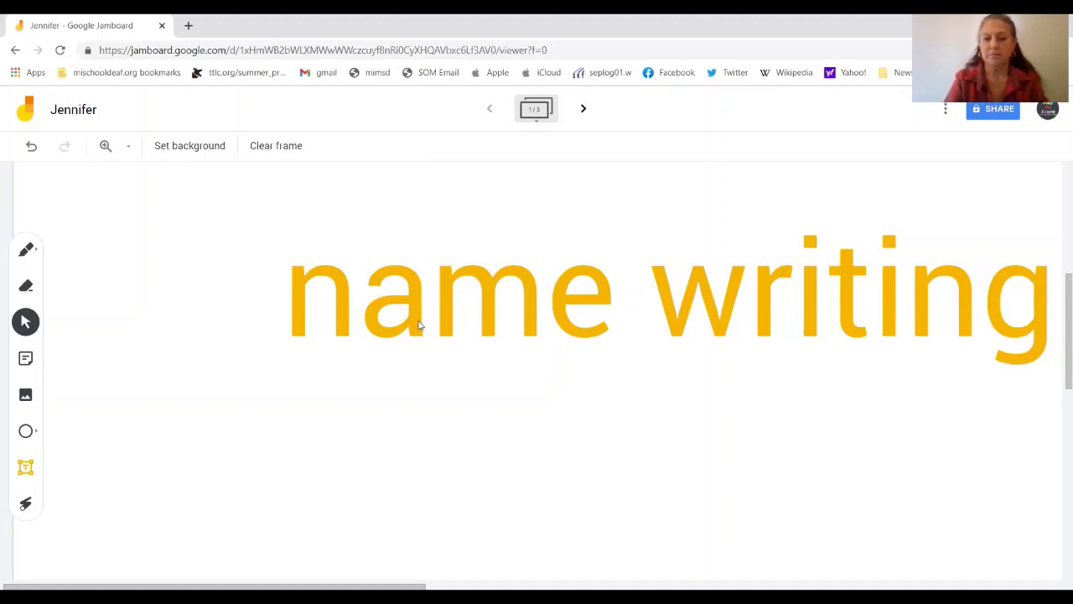
{"action": "left_click_drag", "start_coordinate": [420, 326], "coordinate": [306, 271]}
{"action": "left_click", "coordinate": [399, 447]}
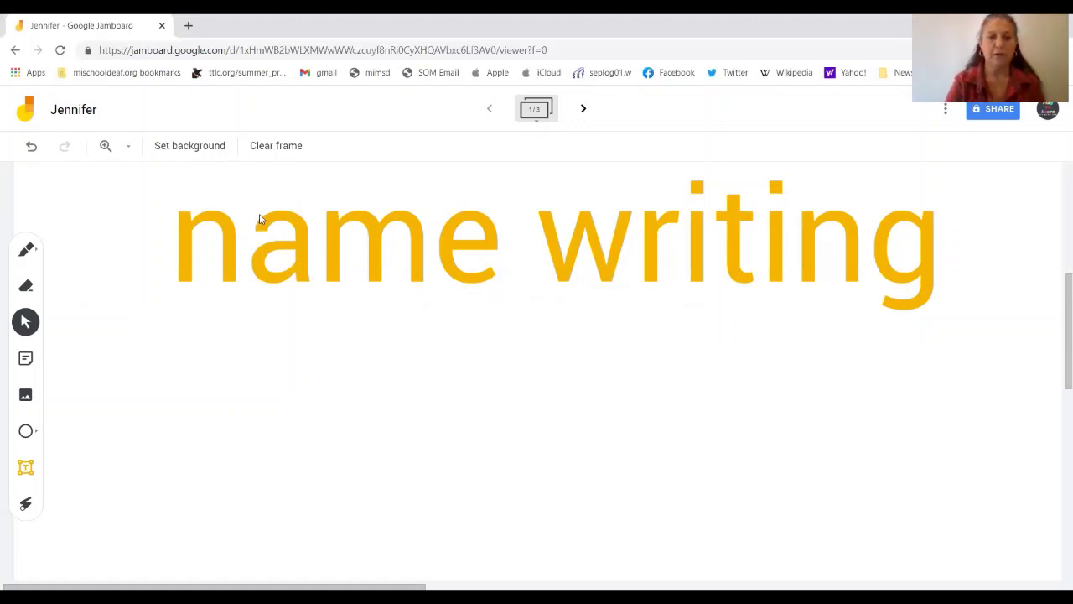
{"action": "left_click", "coordinate": [277, 148]}
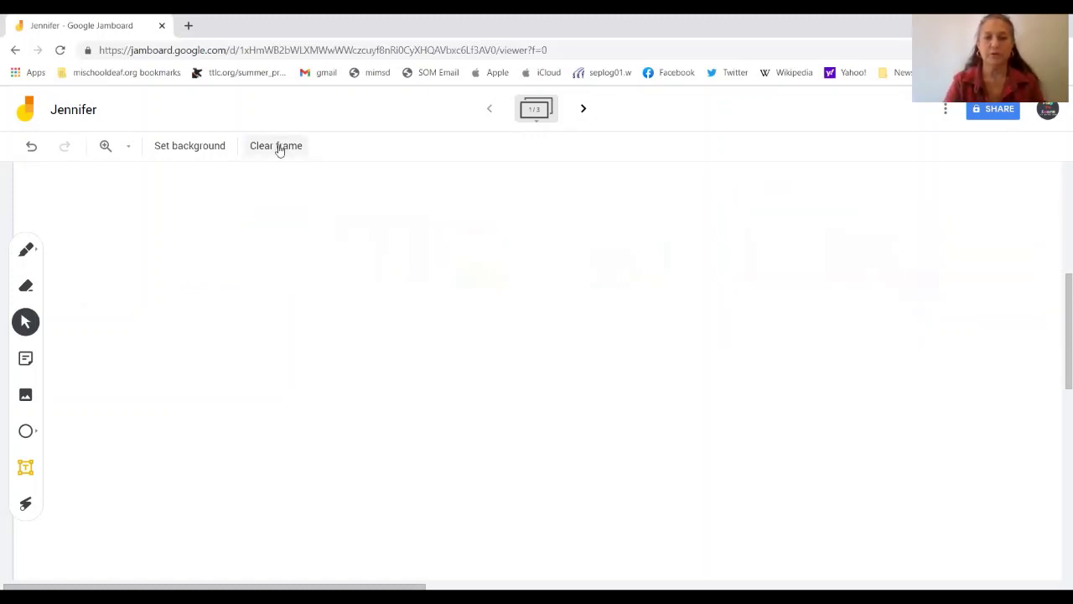
- Trace fading red laser loops and a Z across the empty frame
{"action": "left_click", "coordinate": [27, 503]}
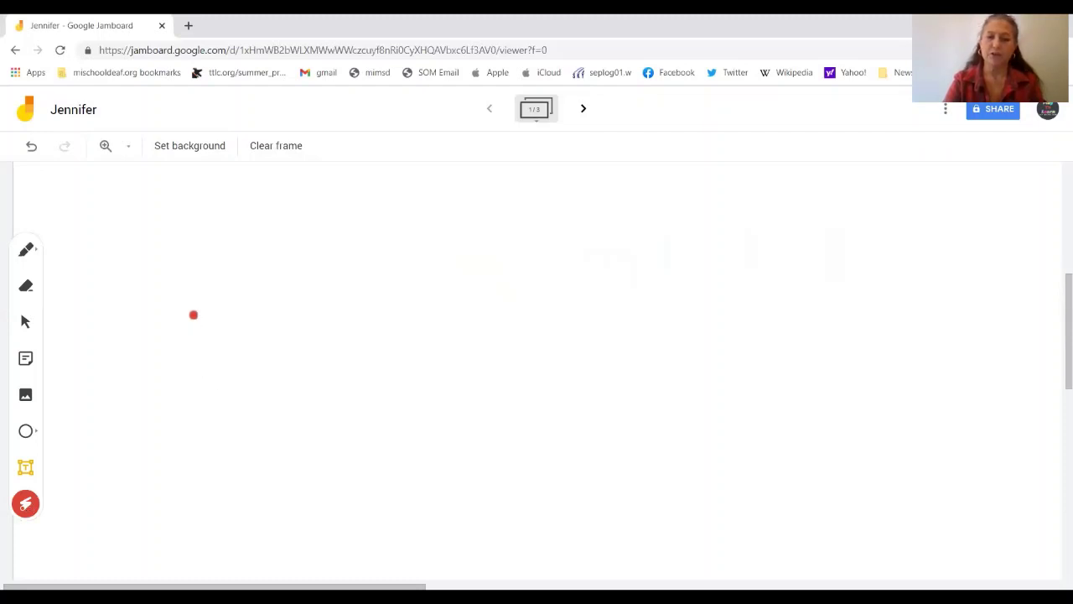
{"action": "mouse_move", "coordinate": [188, 316]}
{"action": "left_mouse_down"}
{"action": "mouse_move", "coordinate": [184, 523]}
{"action": "mouse_move", "coordinate": [414, 347]}
{"action": "mouse_move", "coordinate": [694, 398]}
{"action": "left_mouse_up"}
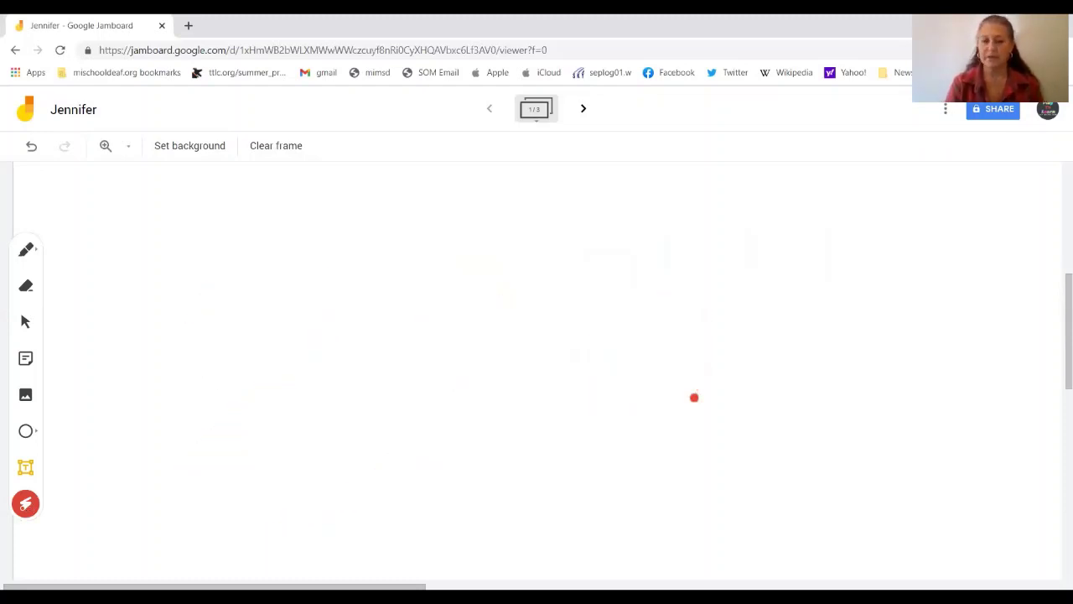
{"action": "mouse_move", "coordinate": [246, 306]}
{"action": "left_mouse_down"}
{"action": "mouse_move", "coordinate": [363, 293]}
{"action": "mouse_move", "coordinate": [343, 511]}
{"action": "mouse_move", "coordinate": [582, 498]}
{"action": "left_mouse_up"}
{"action": "left_click_drag", "start_coordinate": [478, 342], "coordinate": [394, 367]}
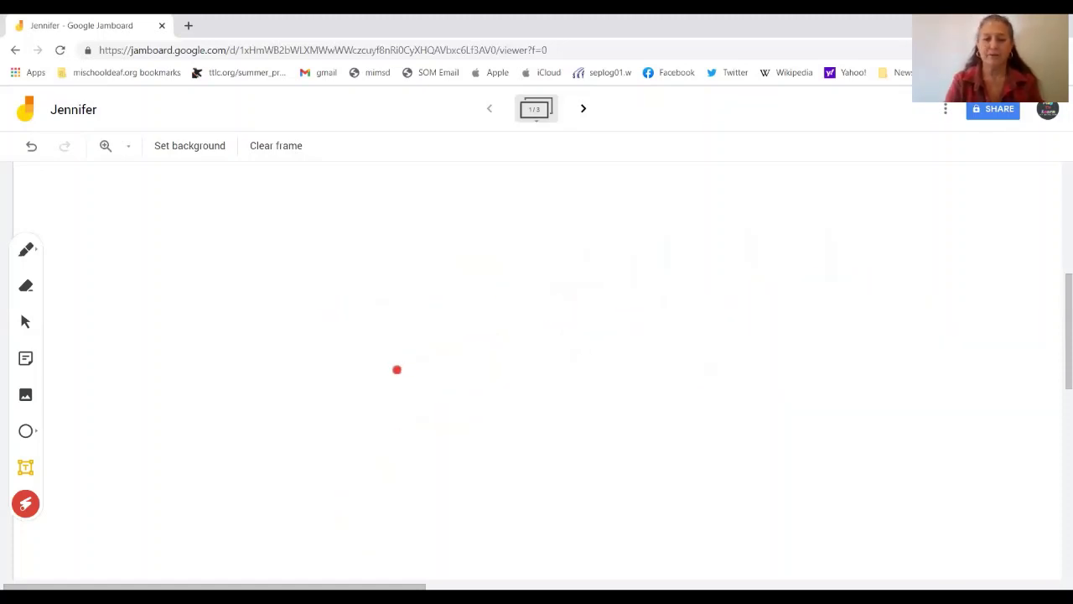
- Create a yellow sticky note reading 'name writing' and discard the extra empty note
{"action": "left_click", "coordinate": [27, 359]}
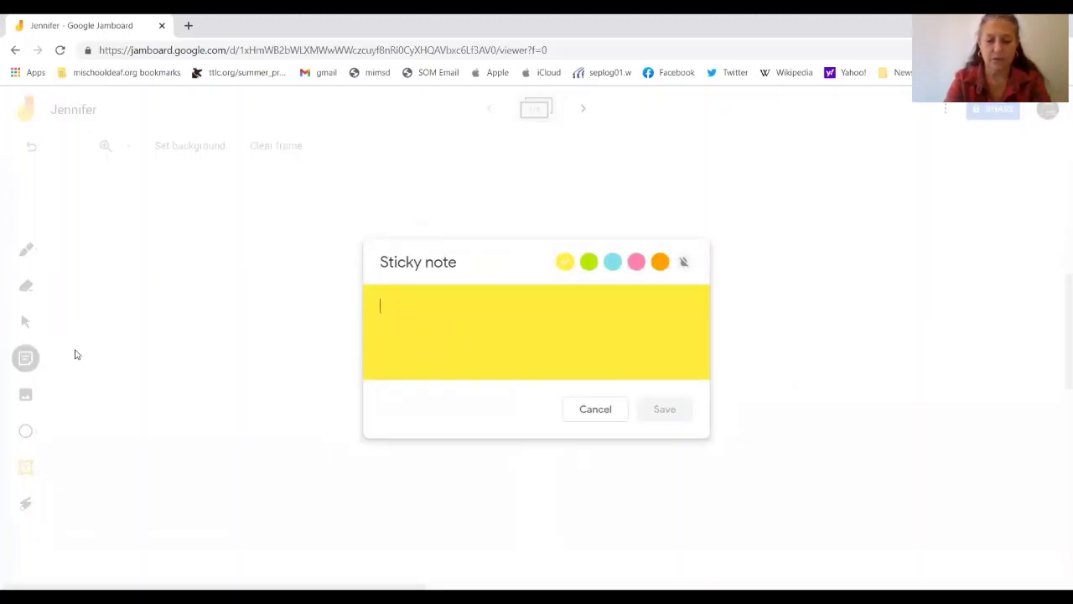
{"action": "type", "text": "name writing"}
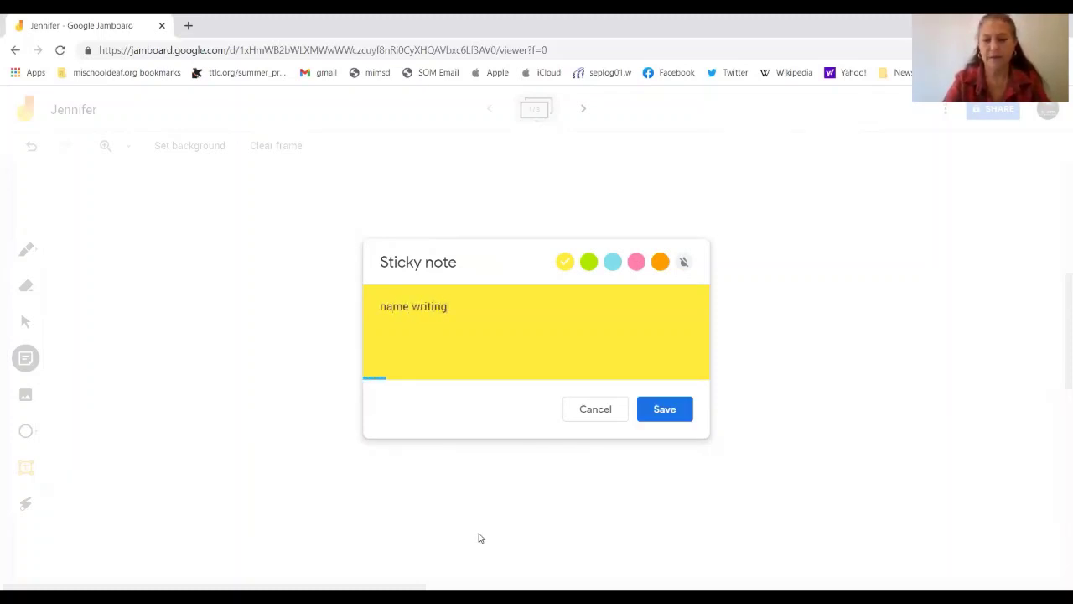
{"action": "left_click", "coordinate": [651, 409]}
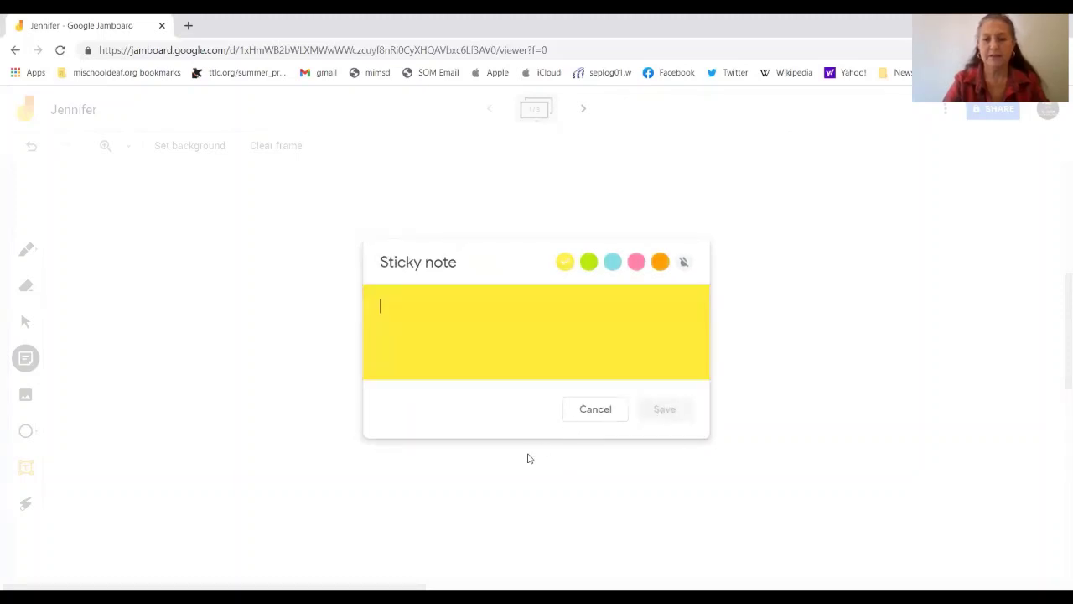
{"action": "left_click", "coordinate": [578, 499]}
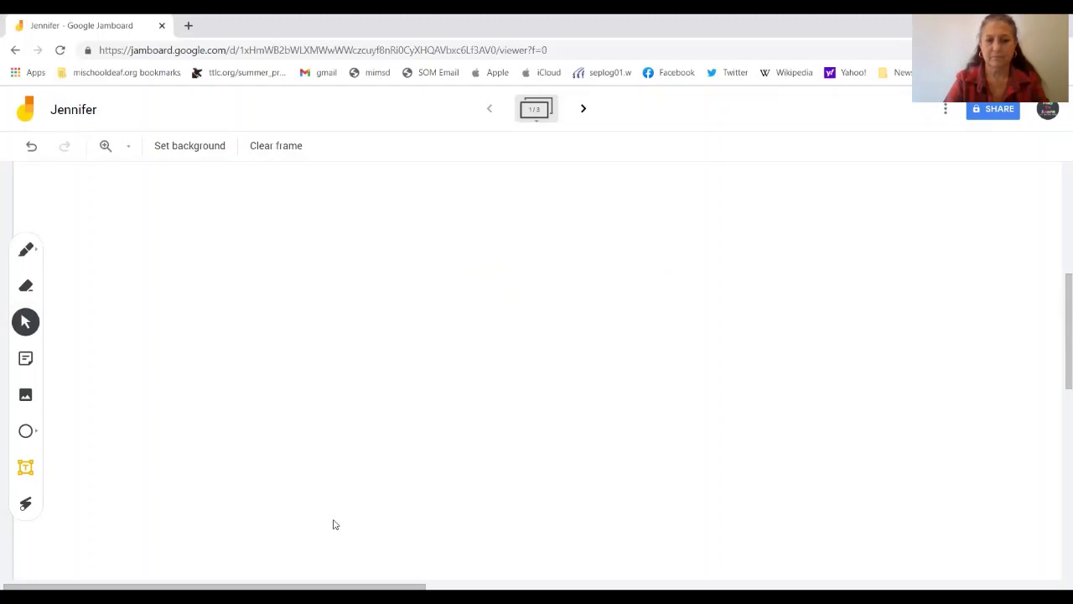
- Move the 'name writing' note into the upper centre-left of the frame
{"action": "scroll", "coordinate": [537, 216], "scroll_direction": "up", "scroll_amount": 2}
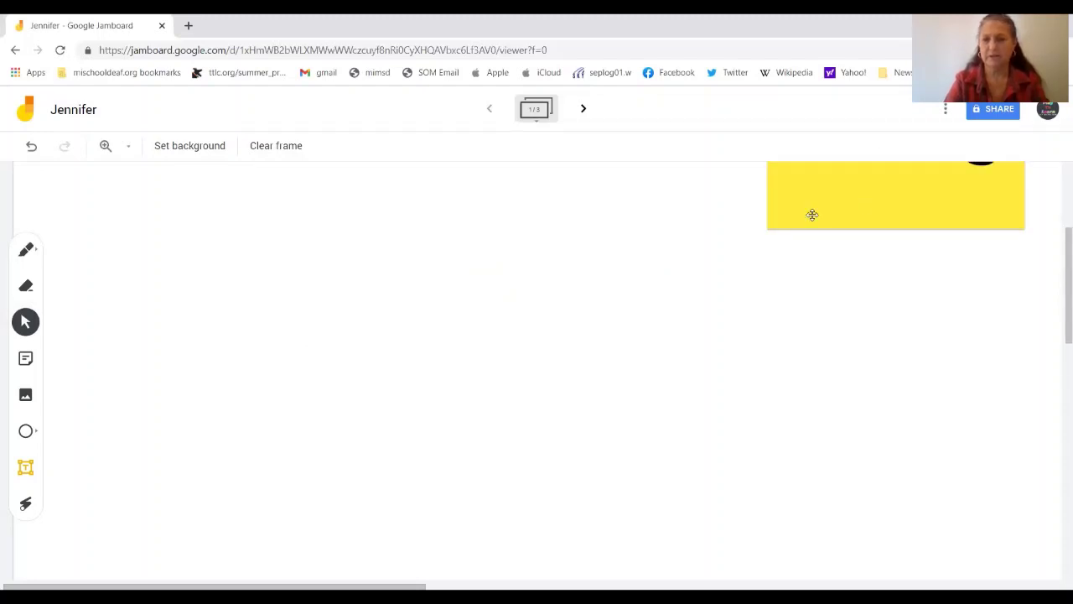
{"action": "left_click_drag", "start_coordinate": [812, 215], "coordinate": [419, 371]}
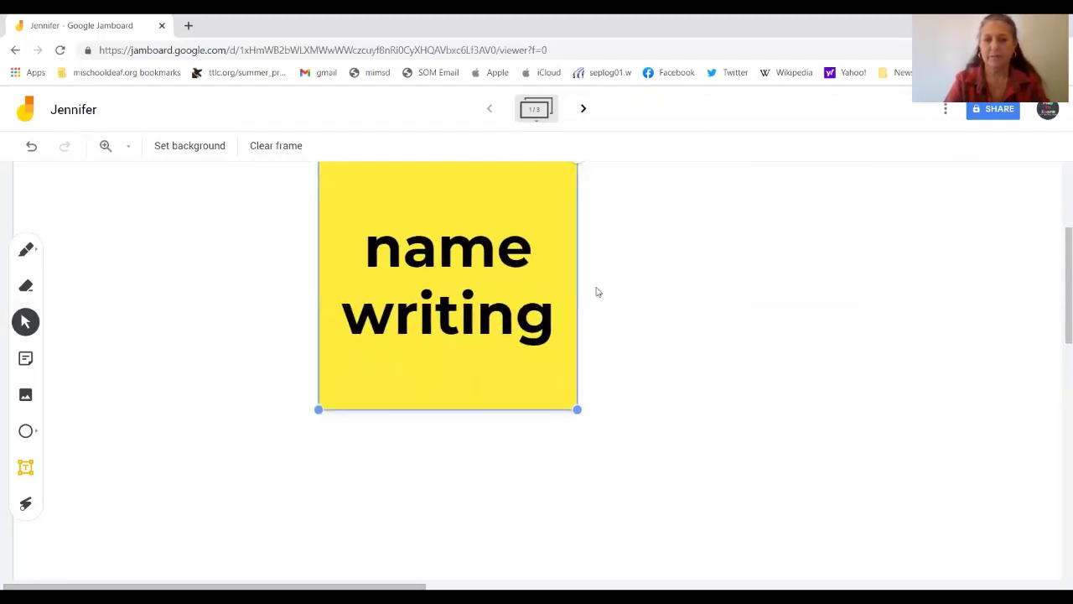
{"action": "mouse_move", "coordinate": [598, 292]}
{"action": "left_mouse_down"}
{"action": "mouse_move", "coordinate": [675, 260]}
{"action": "mouse_move", "coordinate": [603, 307]}
{"action": "left_mouse_up"}
{"action": "left_click", "coordinate": [846, 262]}
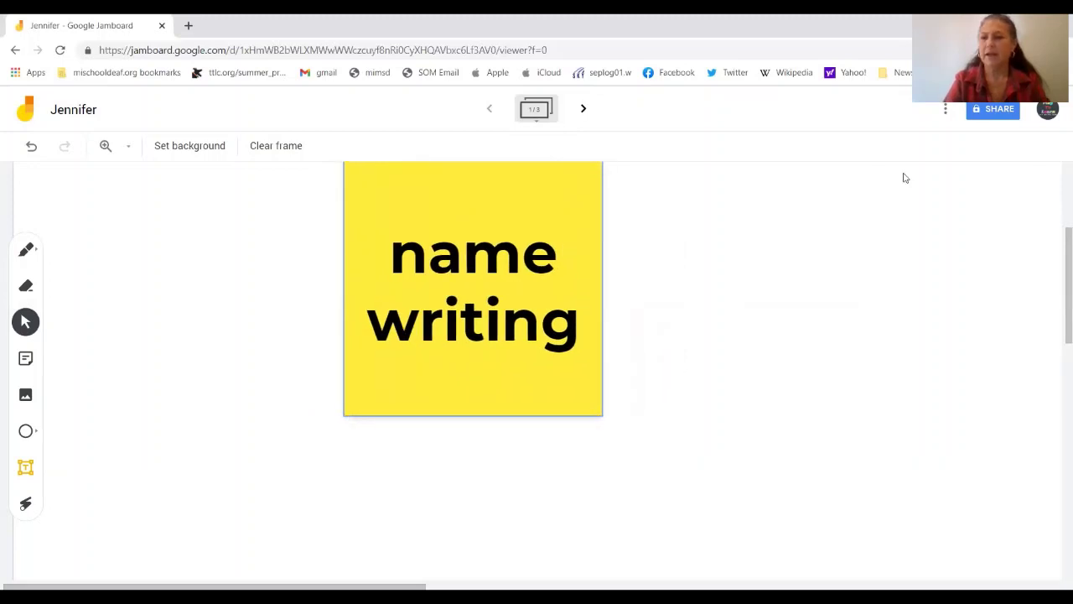
- Open the jam's Share with people and groups dialog, dismissing the link-sharing and restriction tips
{"action": "left_click", "coordinate": [993, 110]}
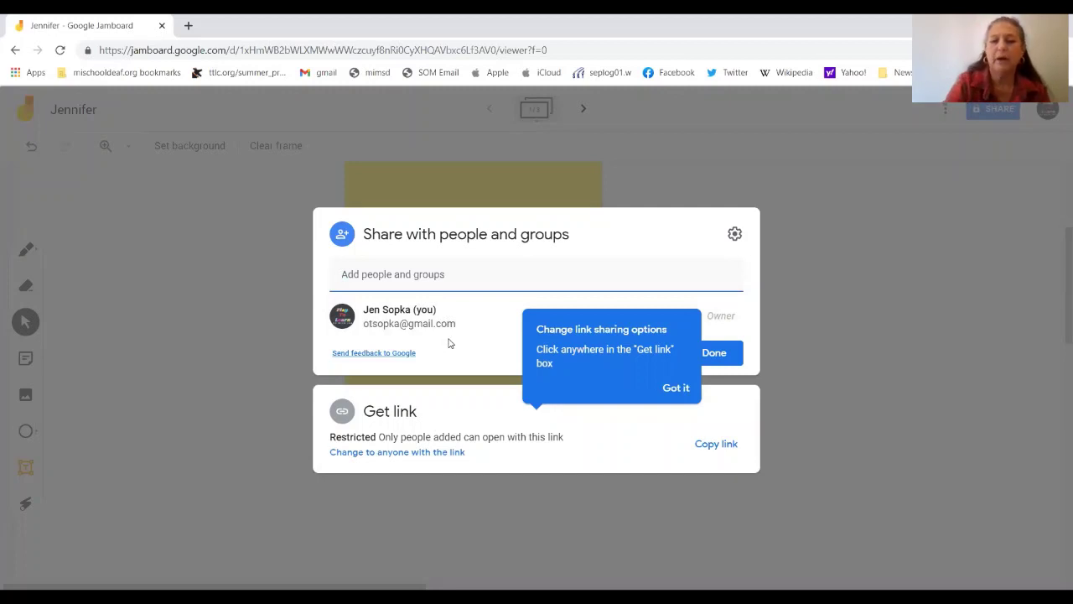
{"action": "left_click", "coordinate": [674, 389]}
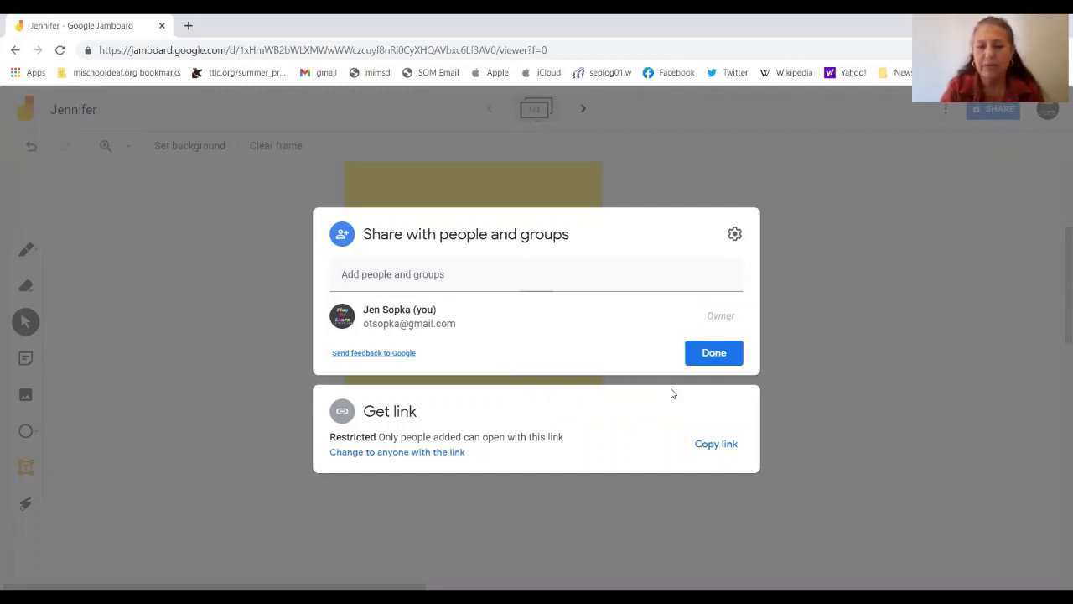
{"action": "left_click", "coordinate": [439, 285]}
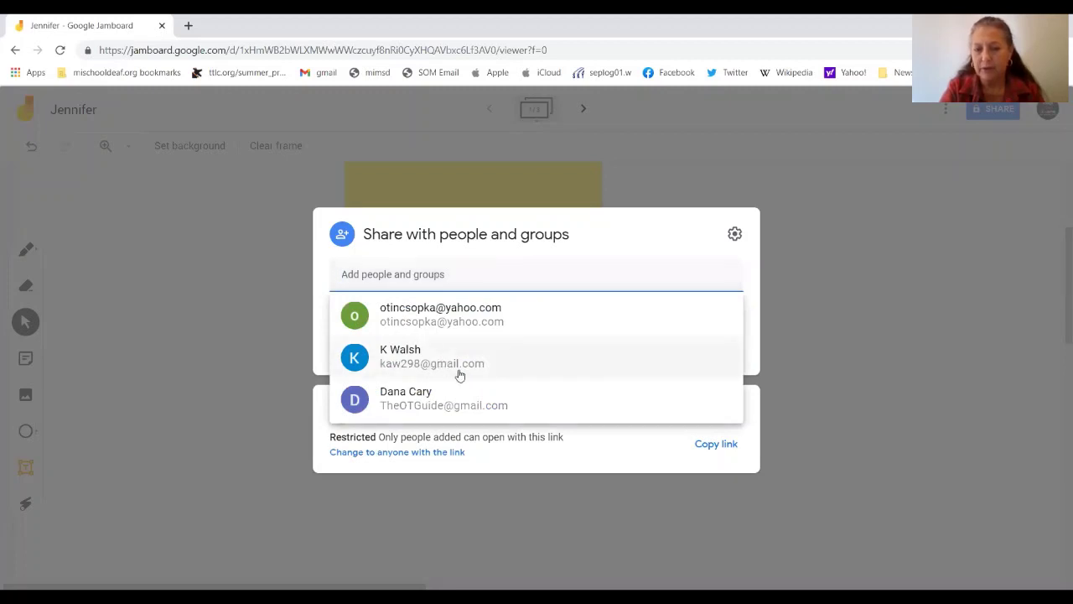
{"action": "mouse_move", "coordinate": [459, 375]}
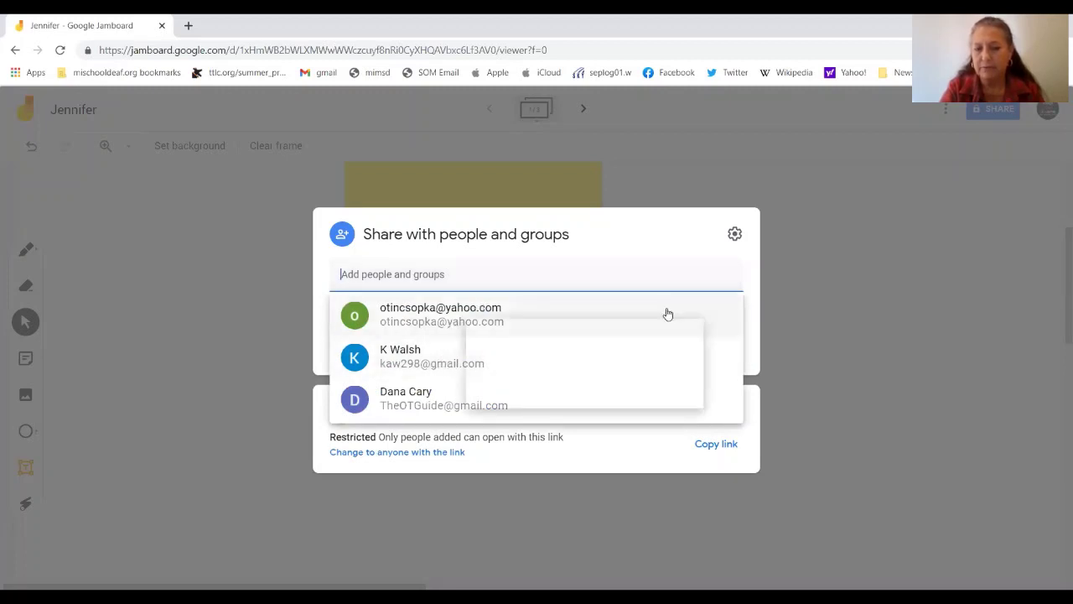
{"action": "left_click", "coordinate": [797, 270]}
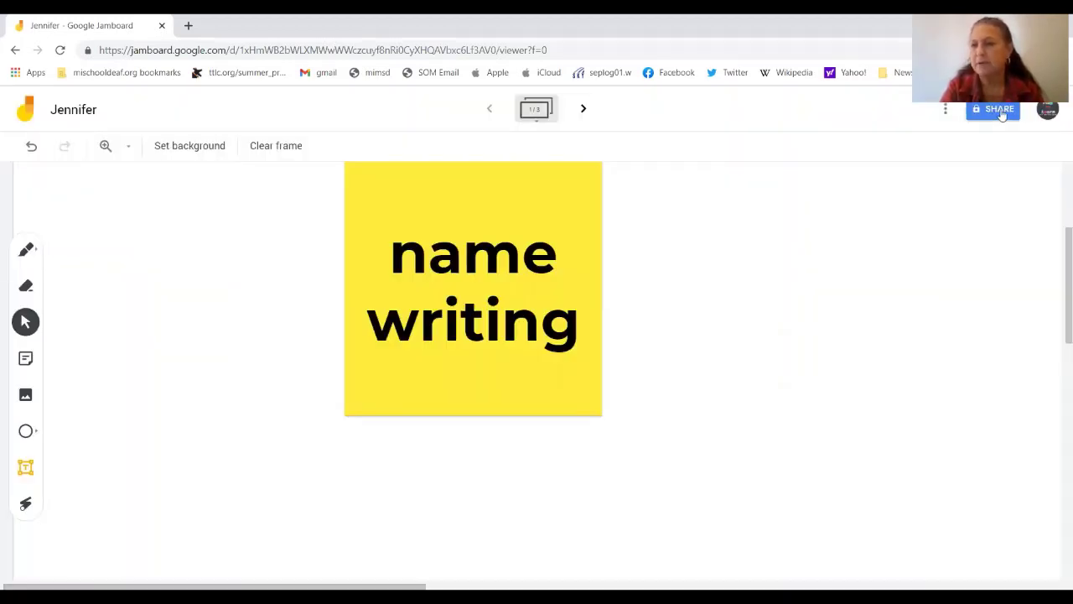
{"action": "left_click", "coordinate": [1001, 112]}
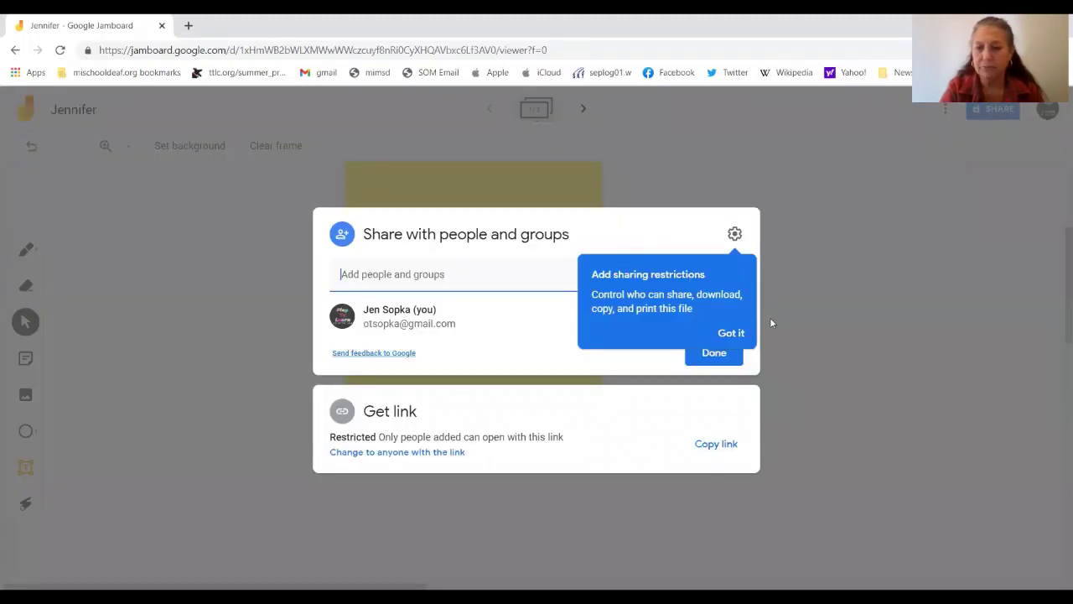
{"action": "left_click", "coordinate": [733, 333]}
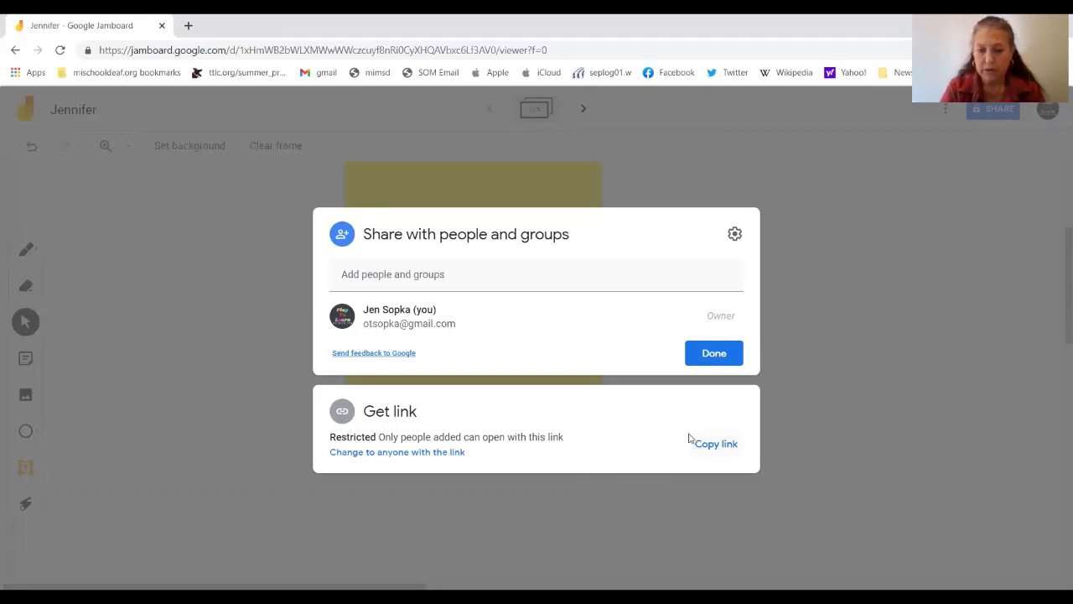
- Give anyone with the link Editor access, copy the link, and close the sharing dialog
{"action": "left_click", "coordinate": [445, 453]}
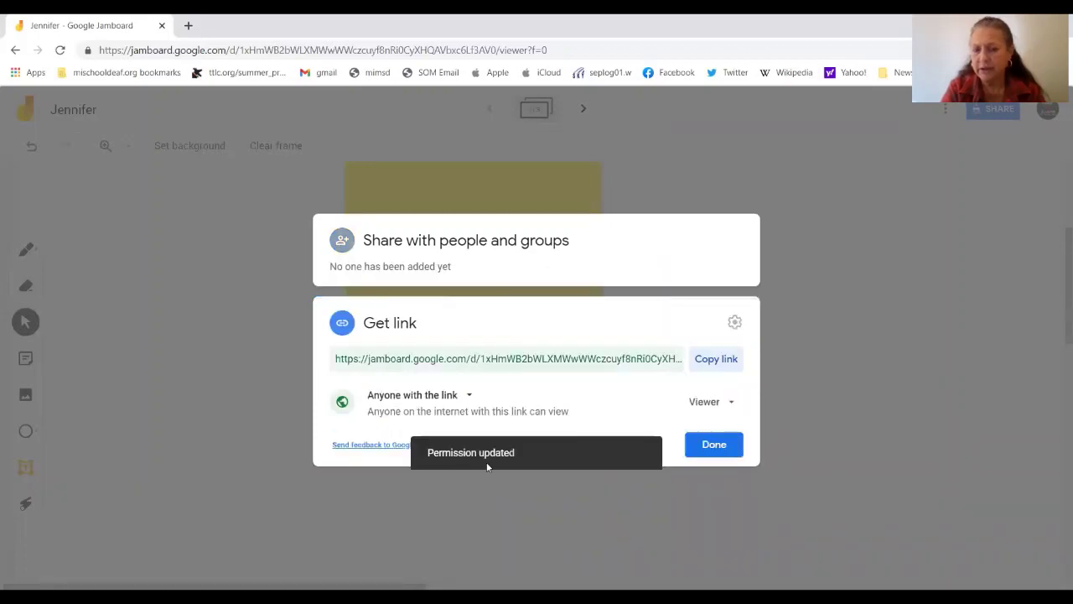
{"action": "left_click", "coordinate": [732, 404]}
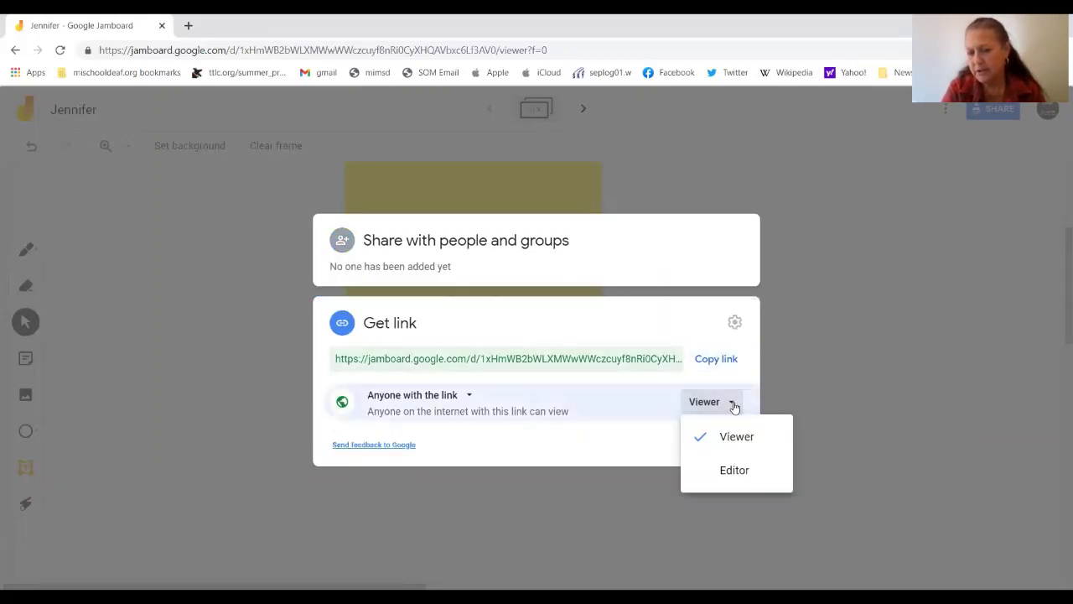
{"action": "left_click", "coordinate": [736, 472]}
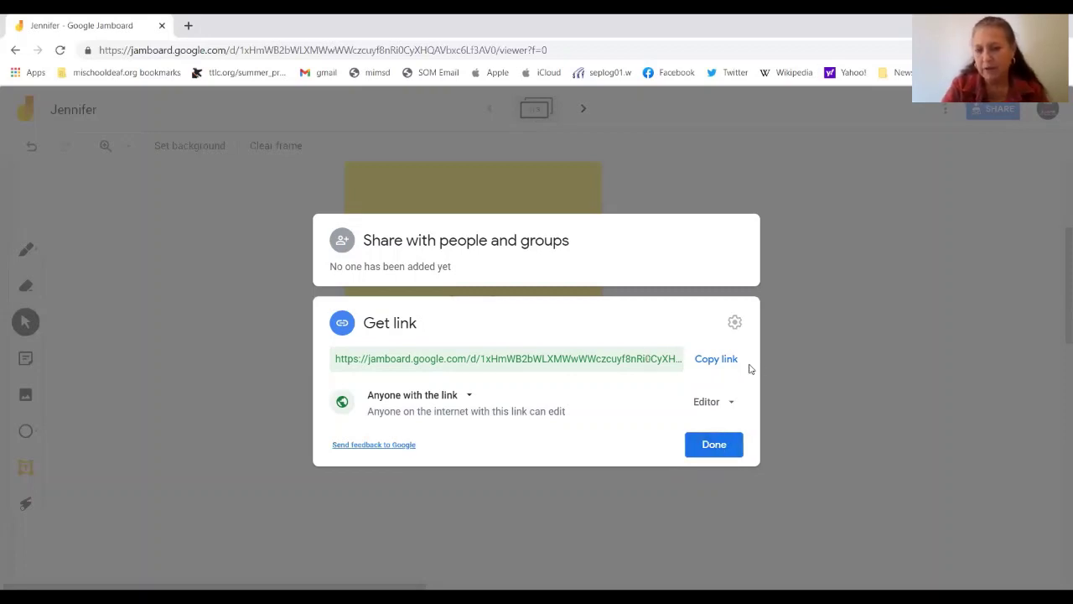
{"action": "left_click", "coordinate": [714, 358]}
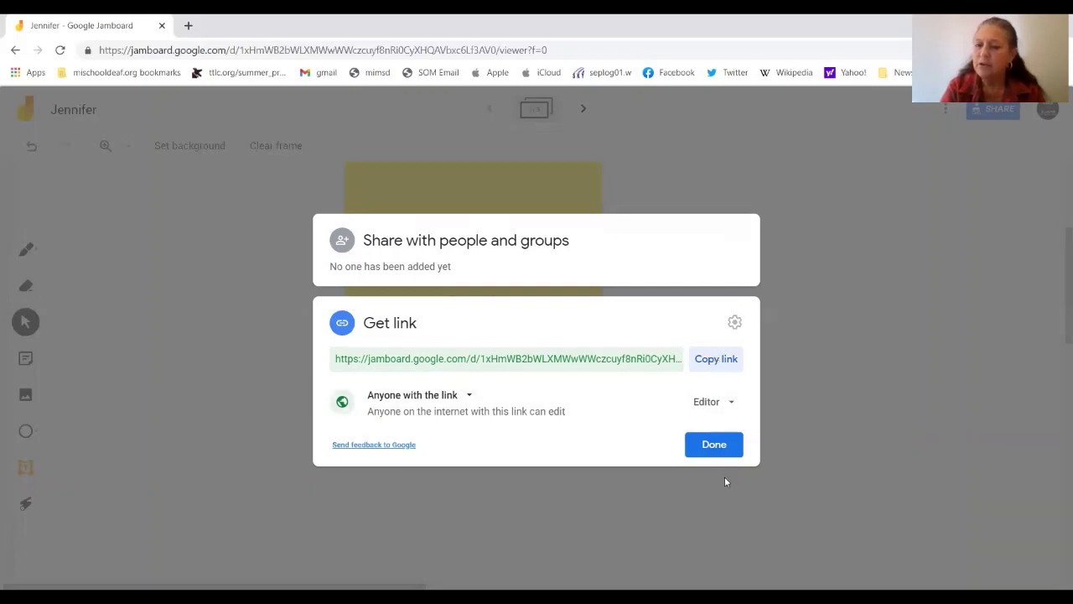
{"action": "left_click", "coordinate": [715, 447]}
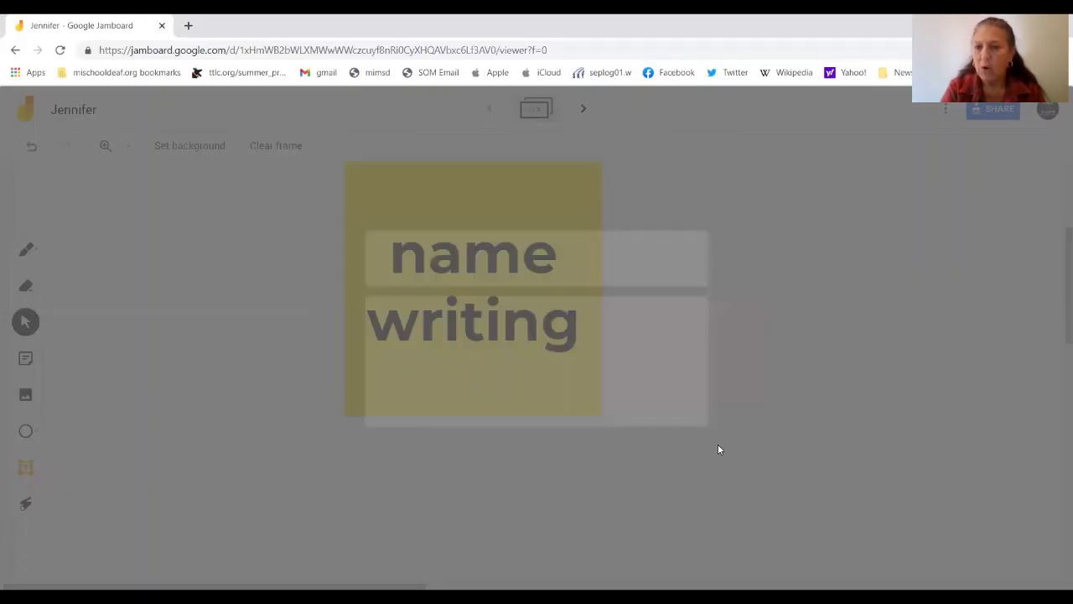